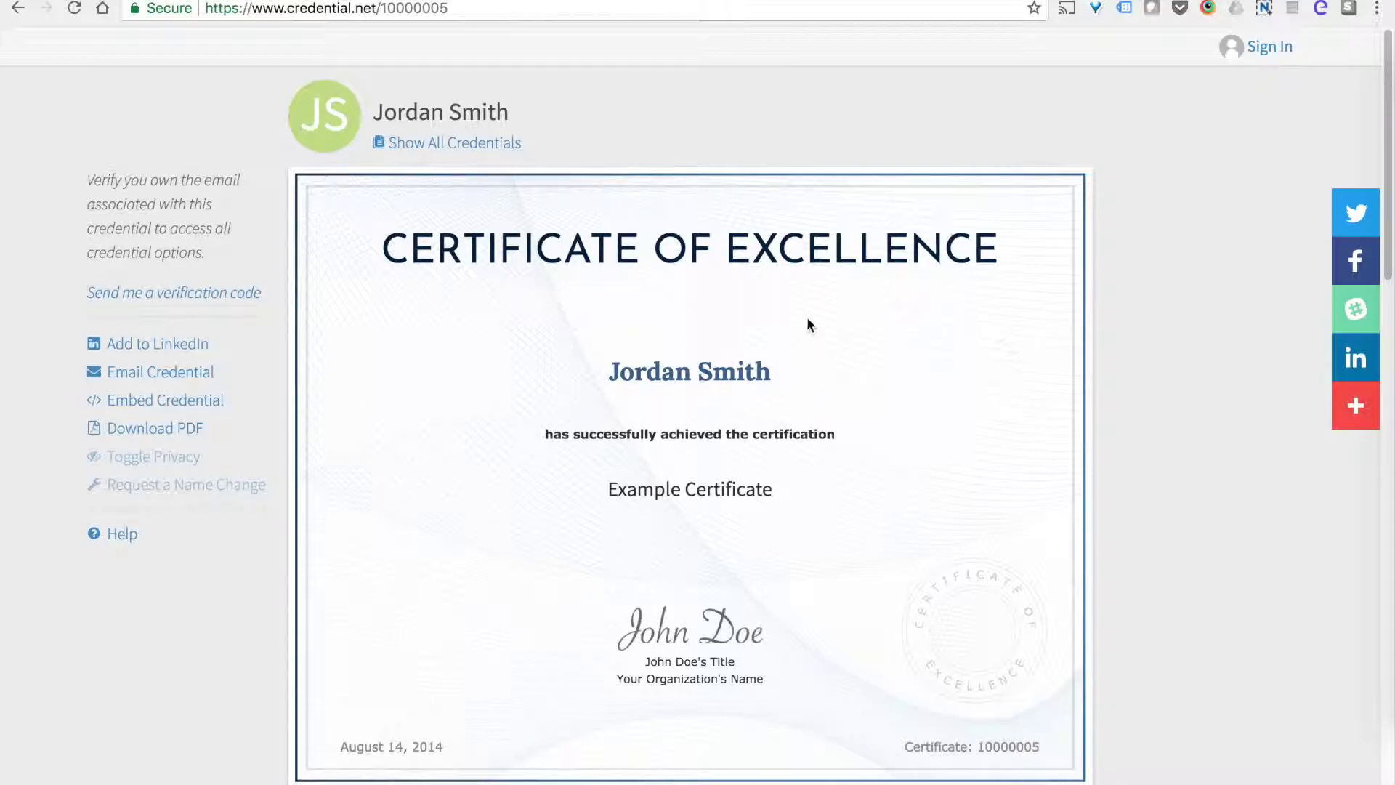
Skim the sample Certificate of Excellence page, then go to the Brightspace Integration Setup article.
scroll(783, 318, "down", 10)
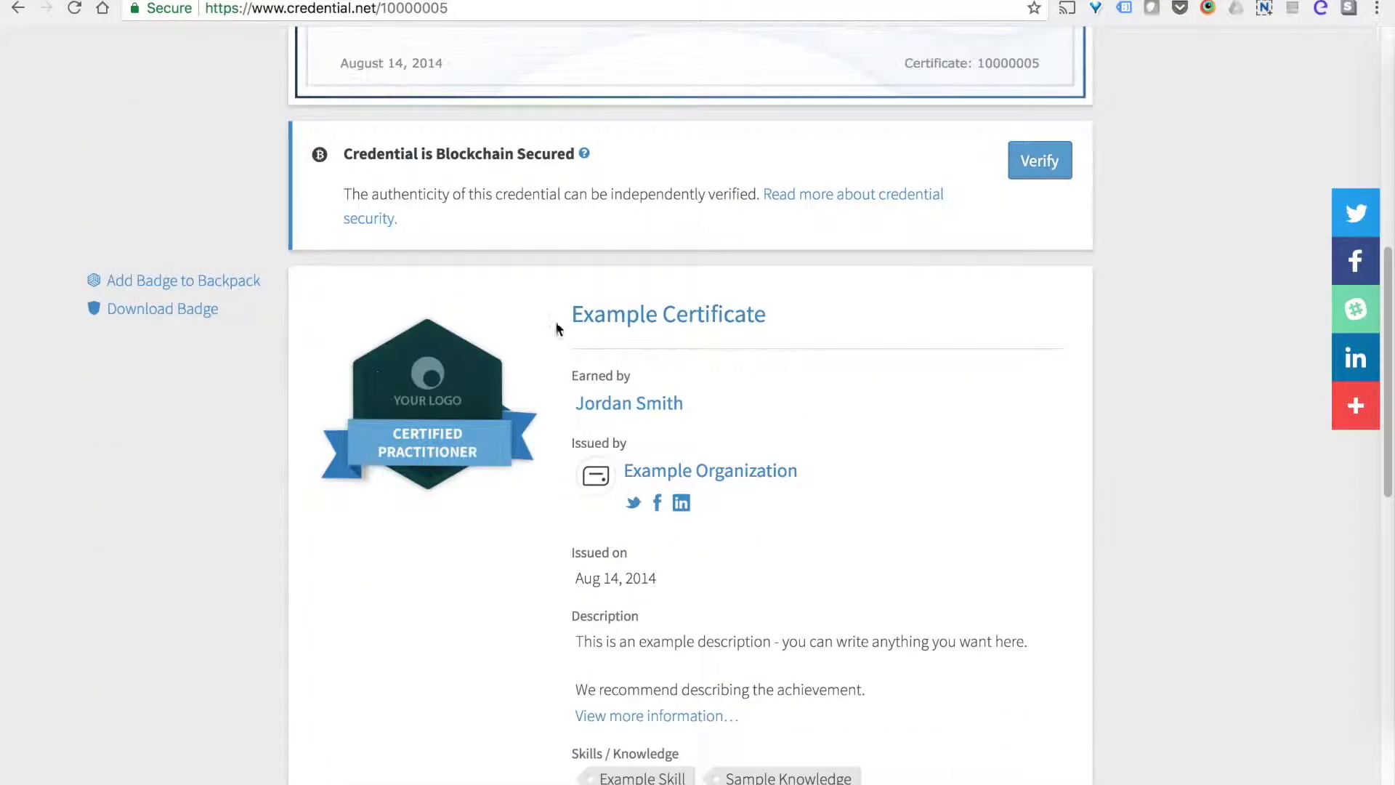
scroll(484, 444, "up", 10)
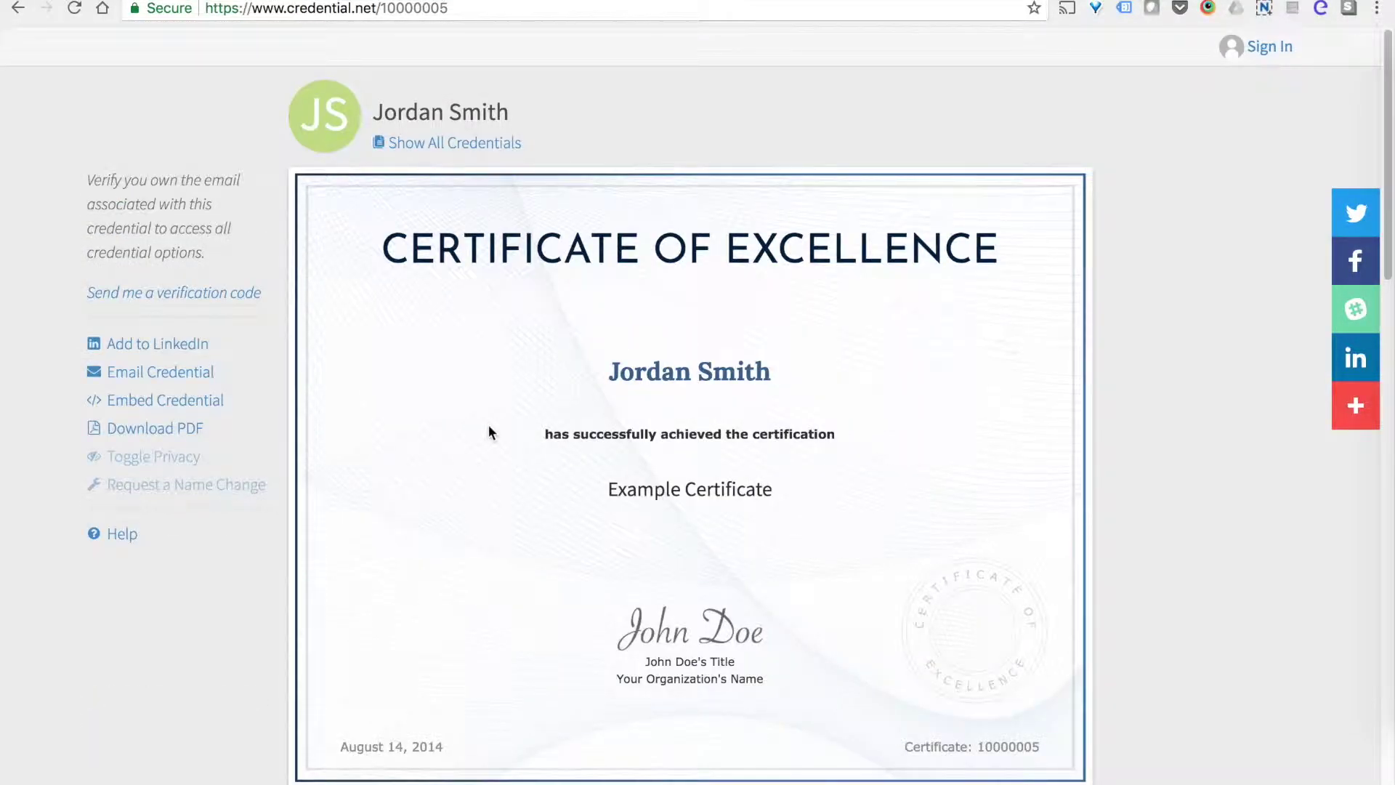
key("ctrl+Tab")
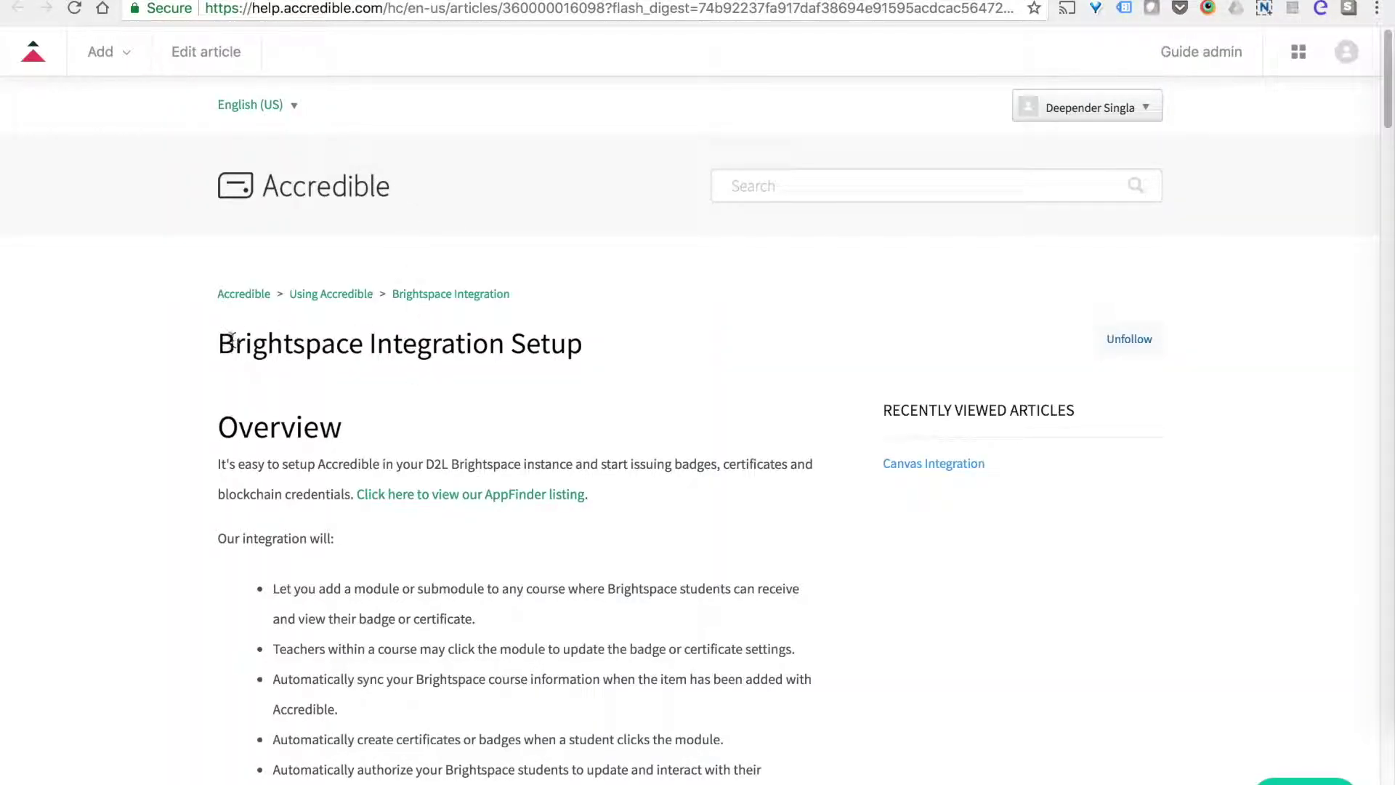
Review the Brightspace Integration Setup article, then pass via Accredible Course 3's home to the issuer dashboard.
left_click_drag(218, 342, 560, 342)
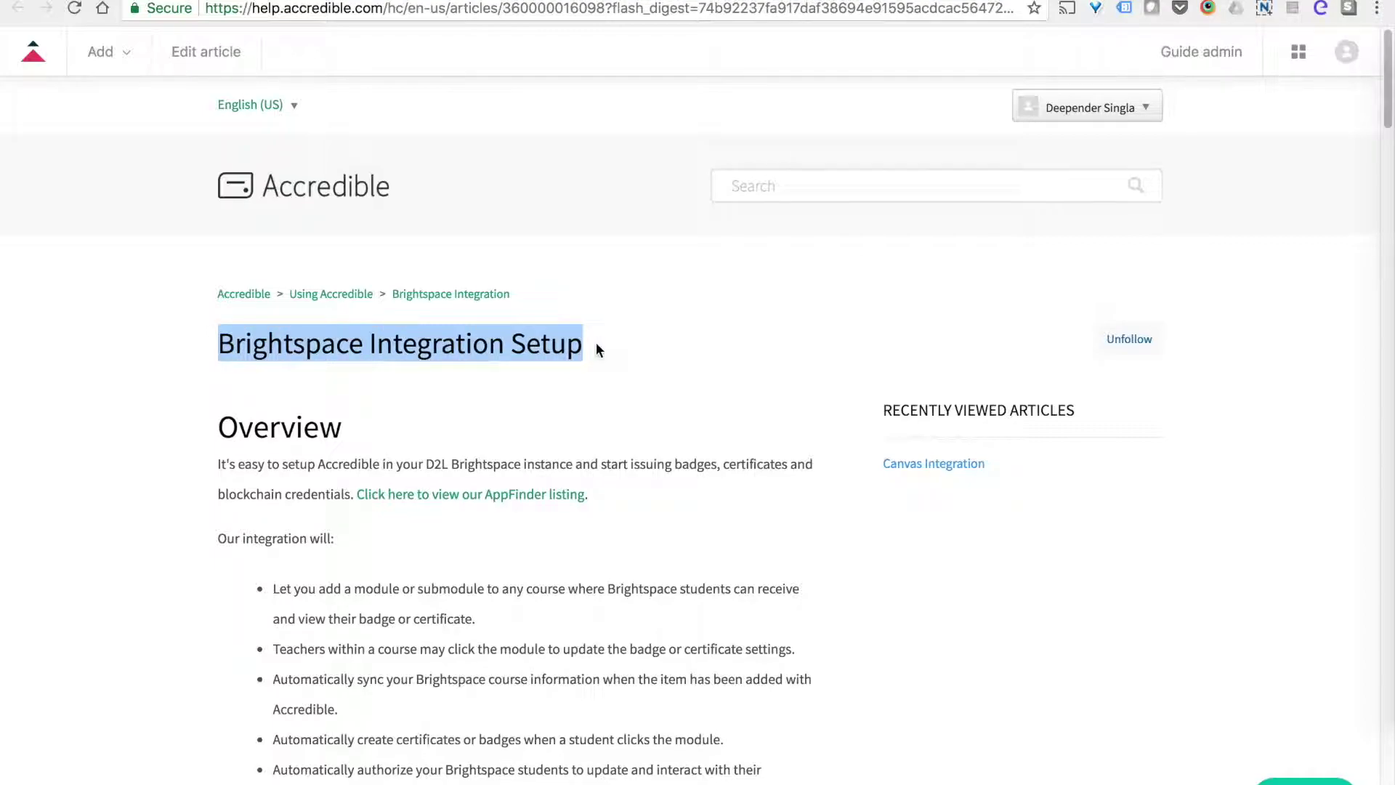
left_click(599, 349)
scroll(370, 538, "down", 8)
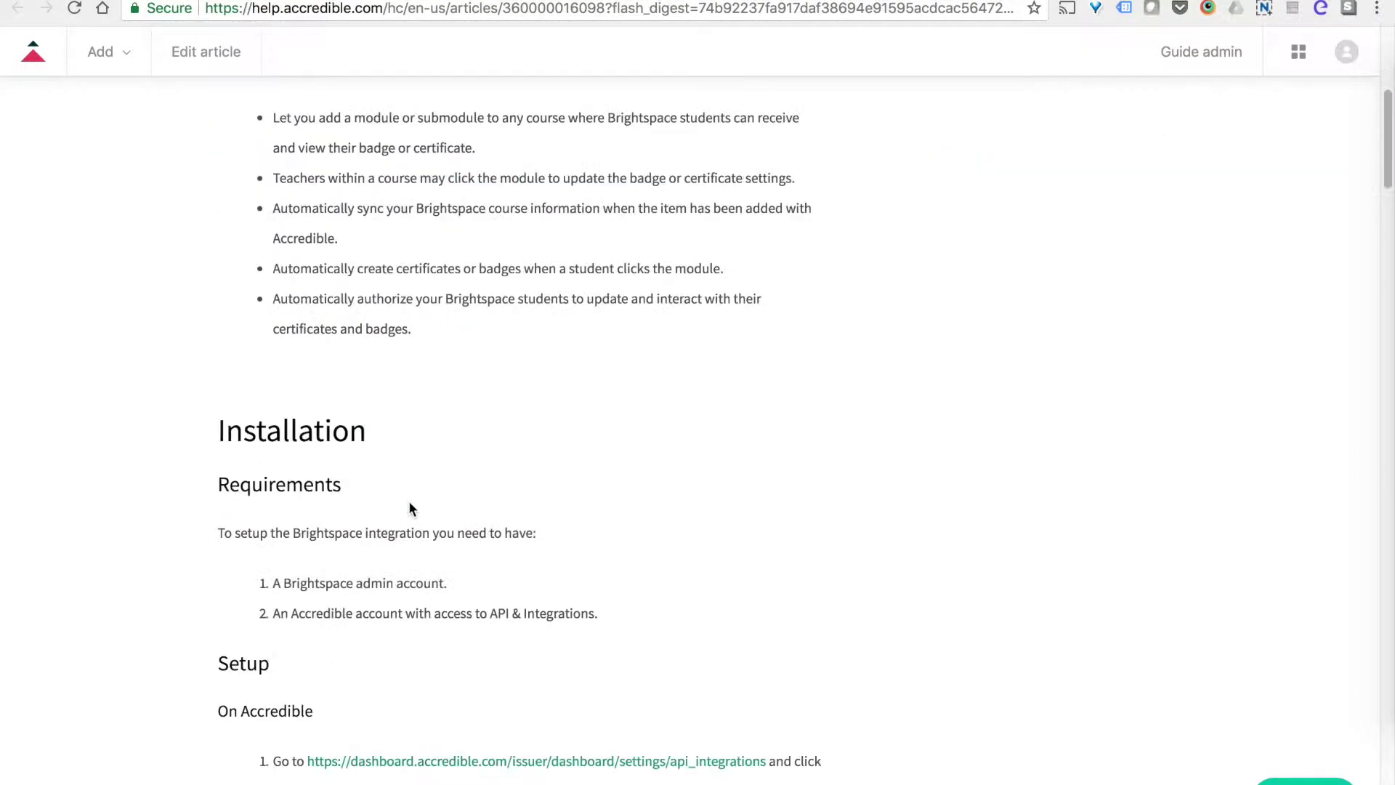
scroll(408, 508, "up", 8)
key("ctrl+Tab")
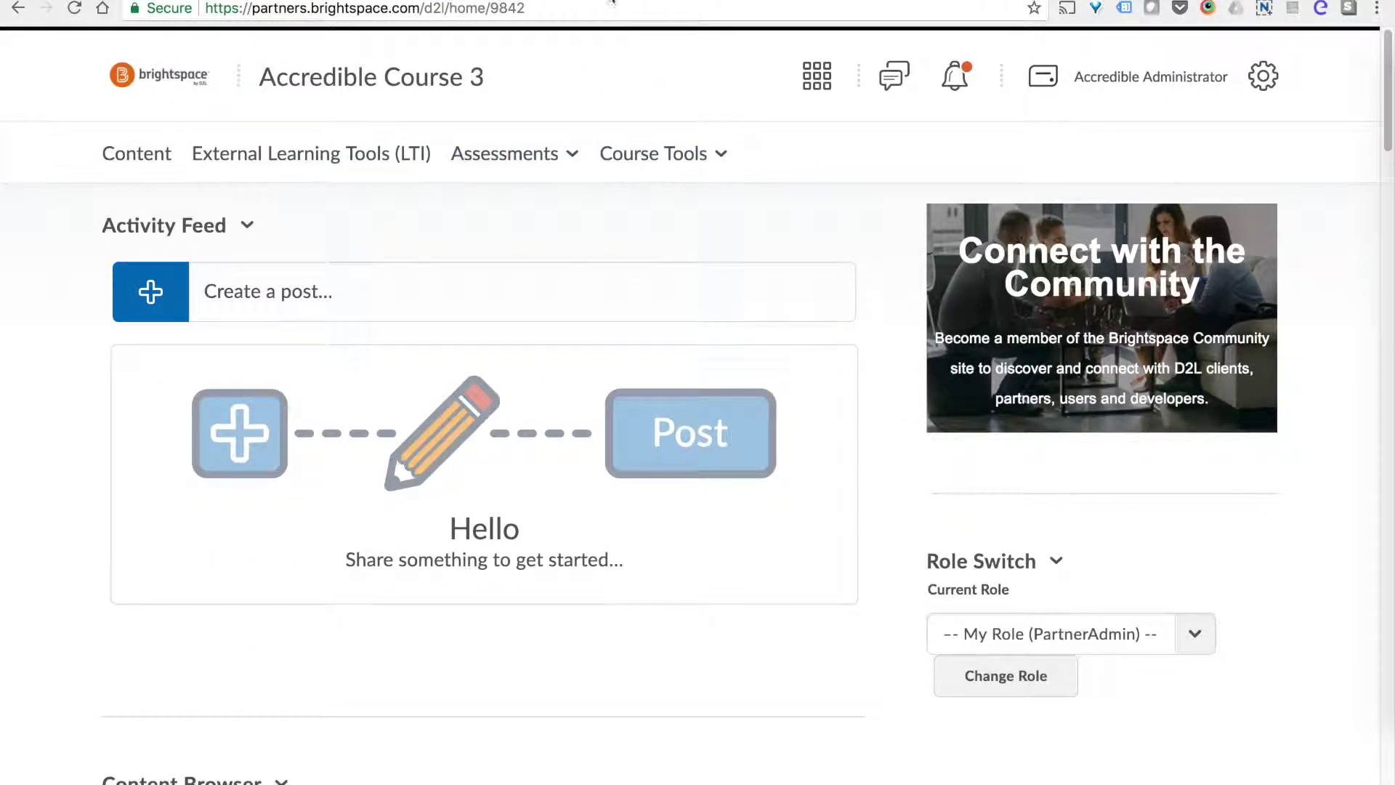
left_click(612, 1)
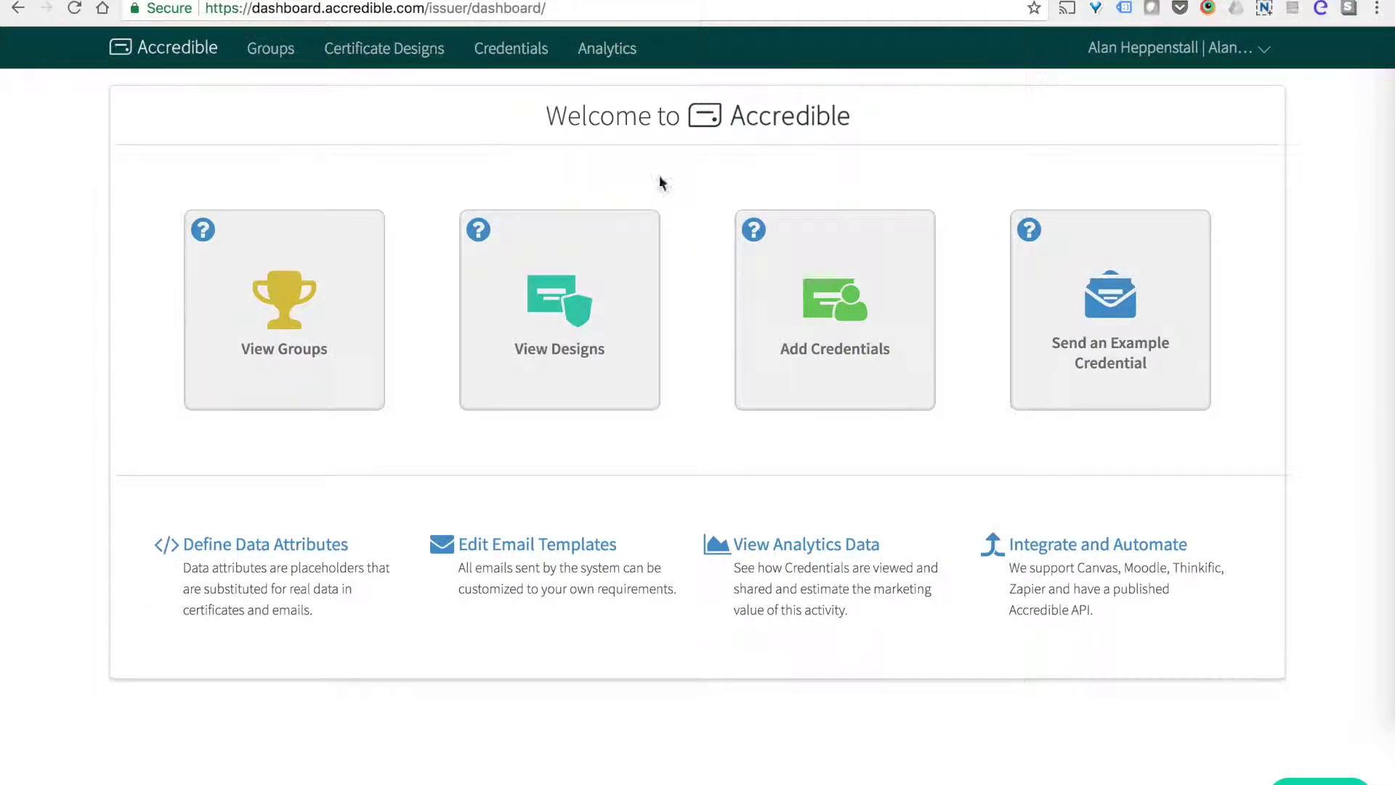
Go to account Settings > API & Integrations and expand the D2L Brightspace integration's details.
left_click(1162, 52)
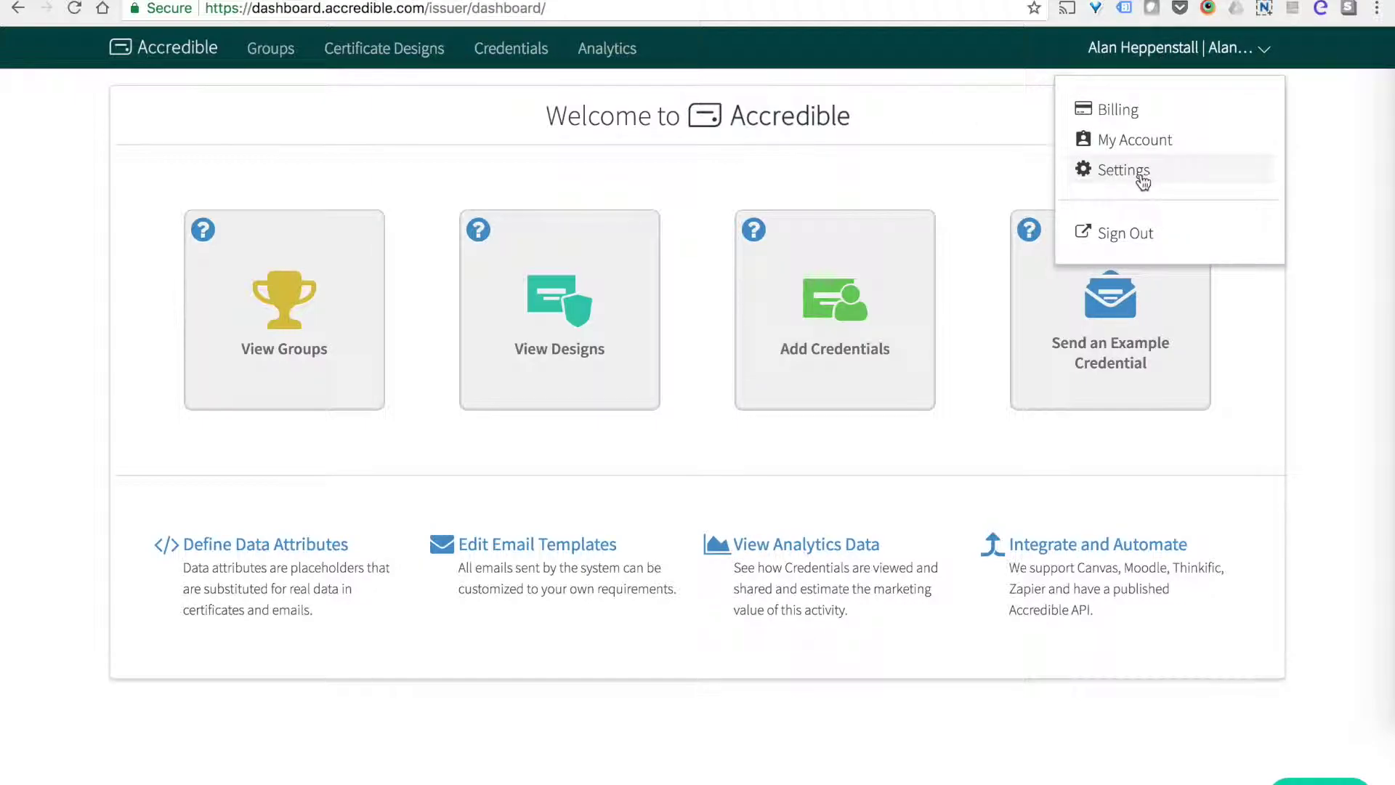
left_click(1139, 175)
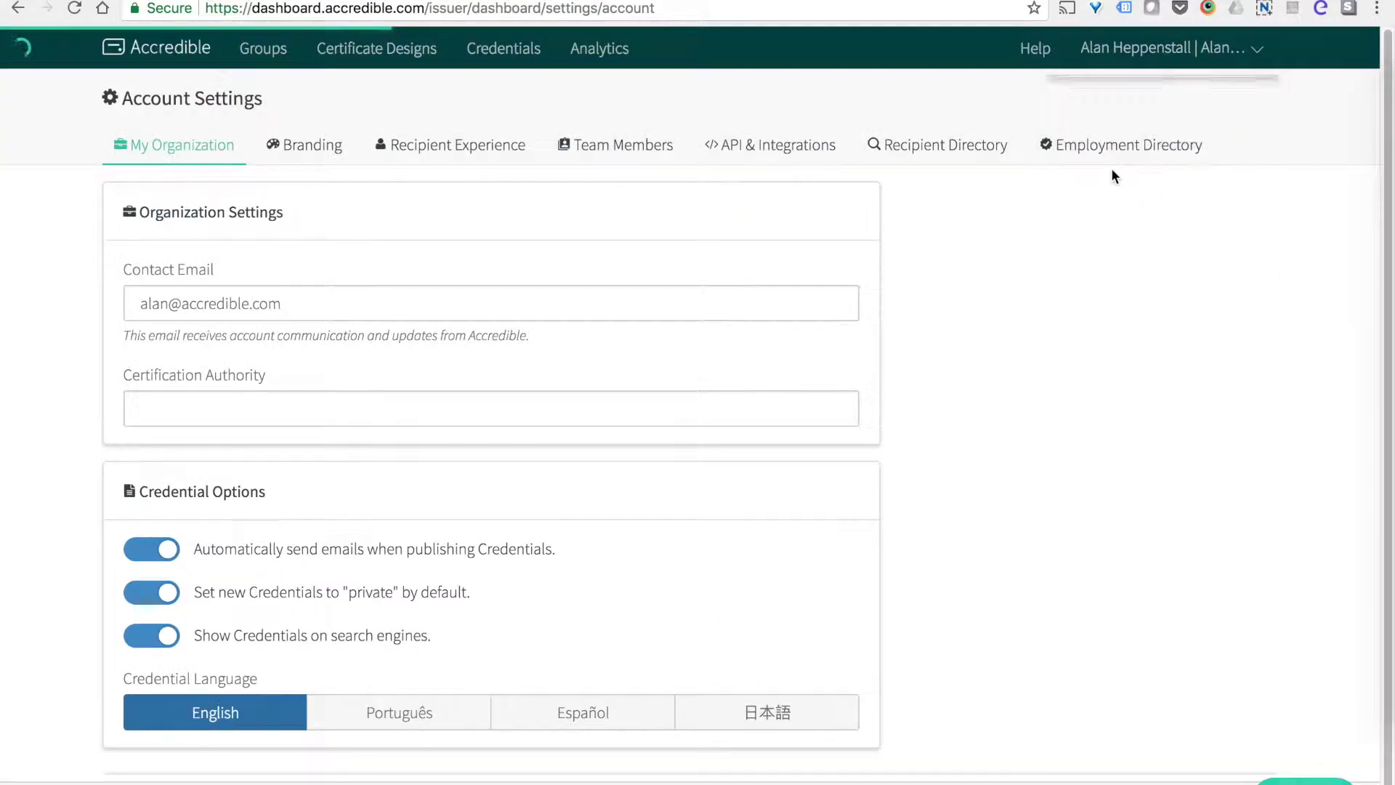
left_click(747, 144)
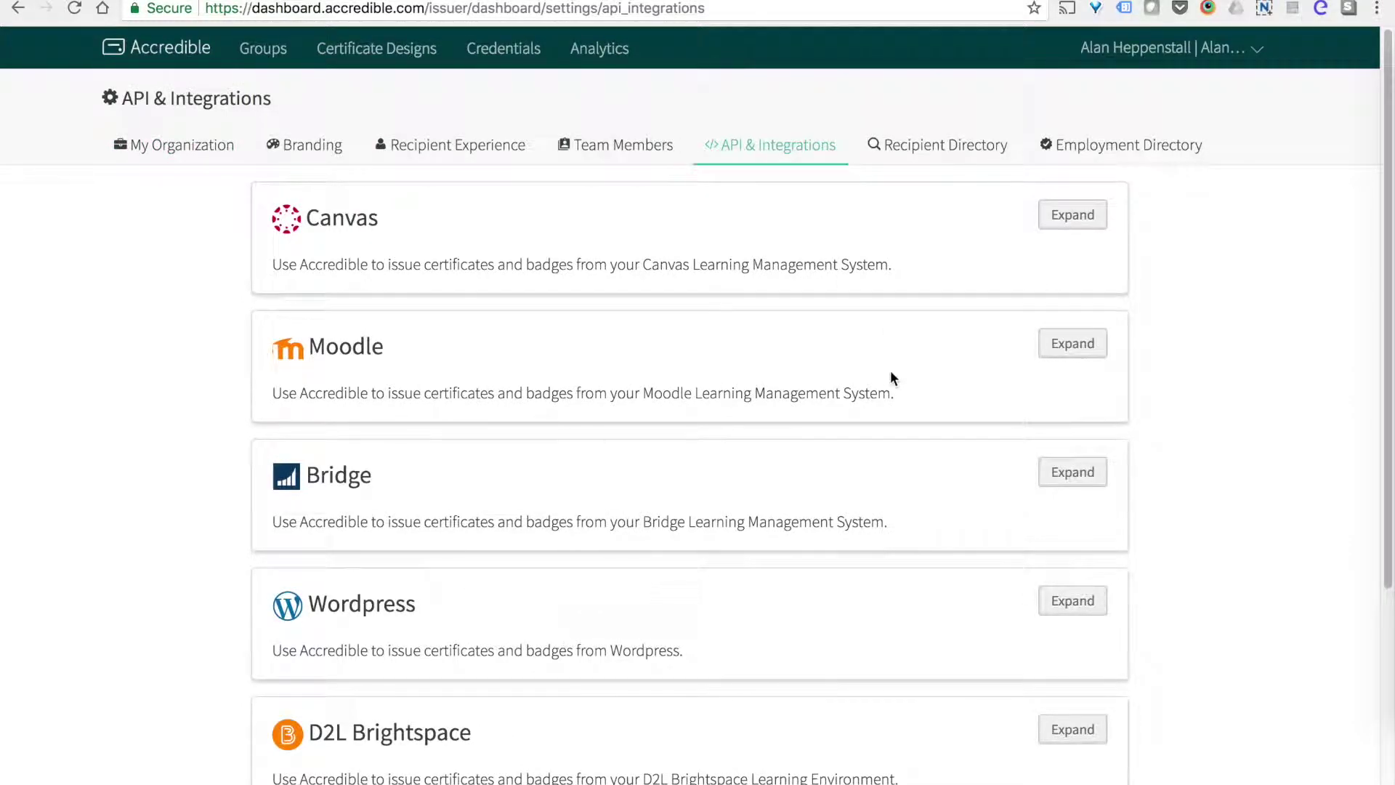
scroll(896, 386, "down", 4)
scroll(900, 394, "down", 2)
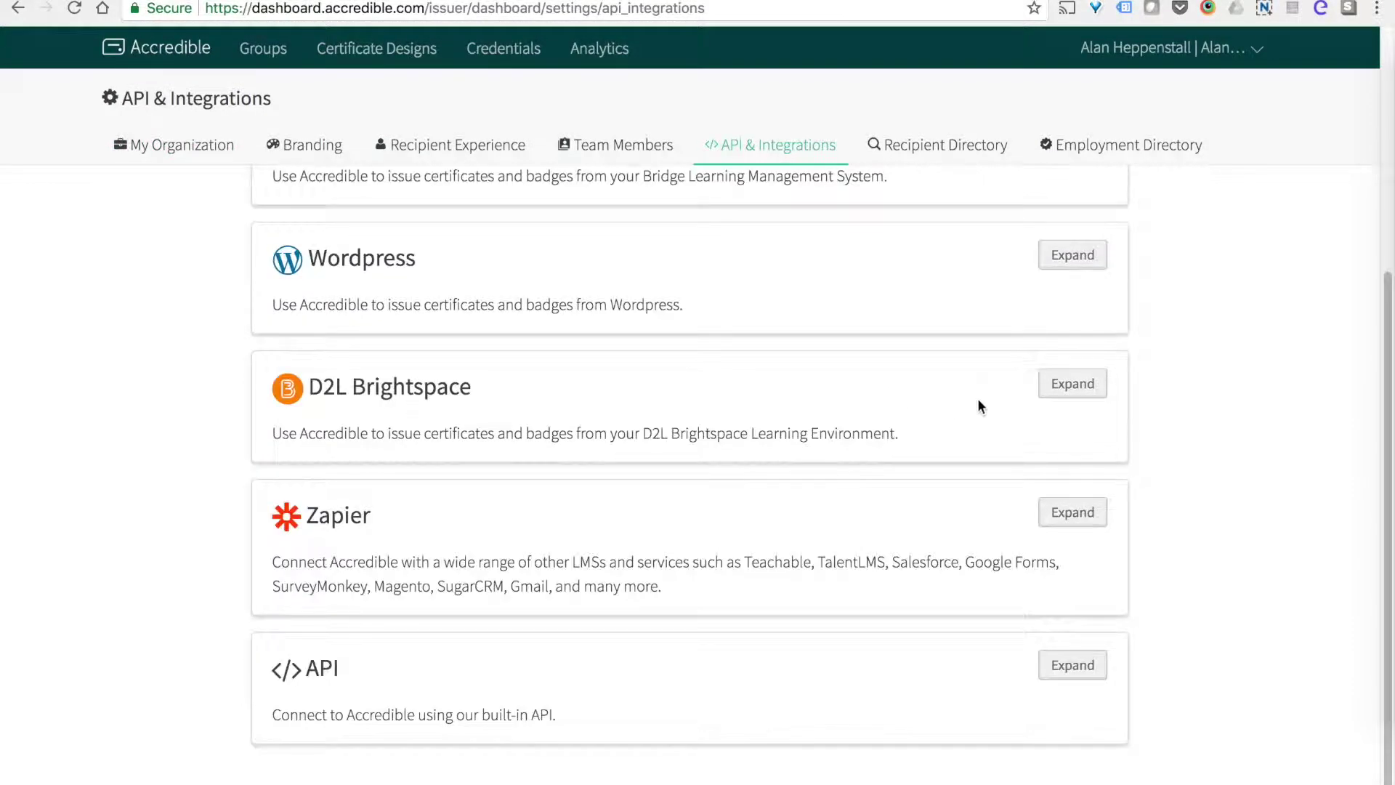
left_click(1068, 399)
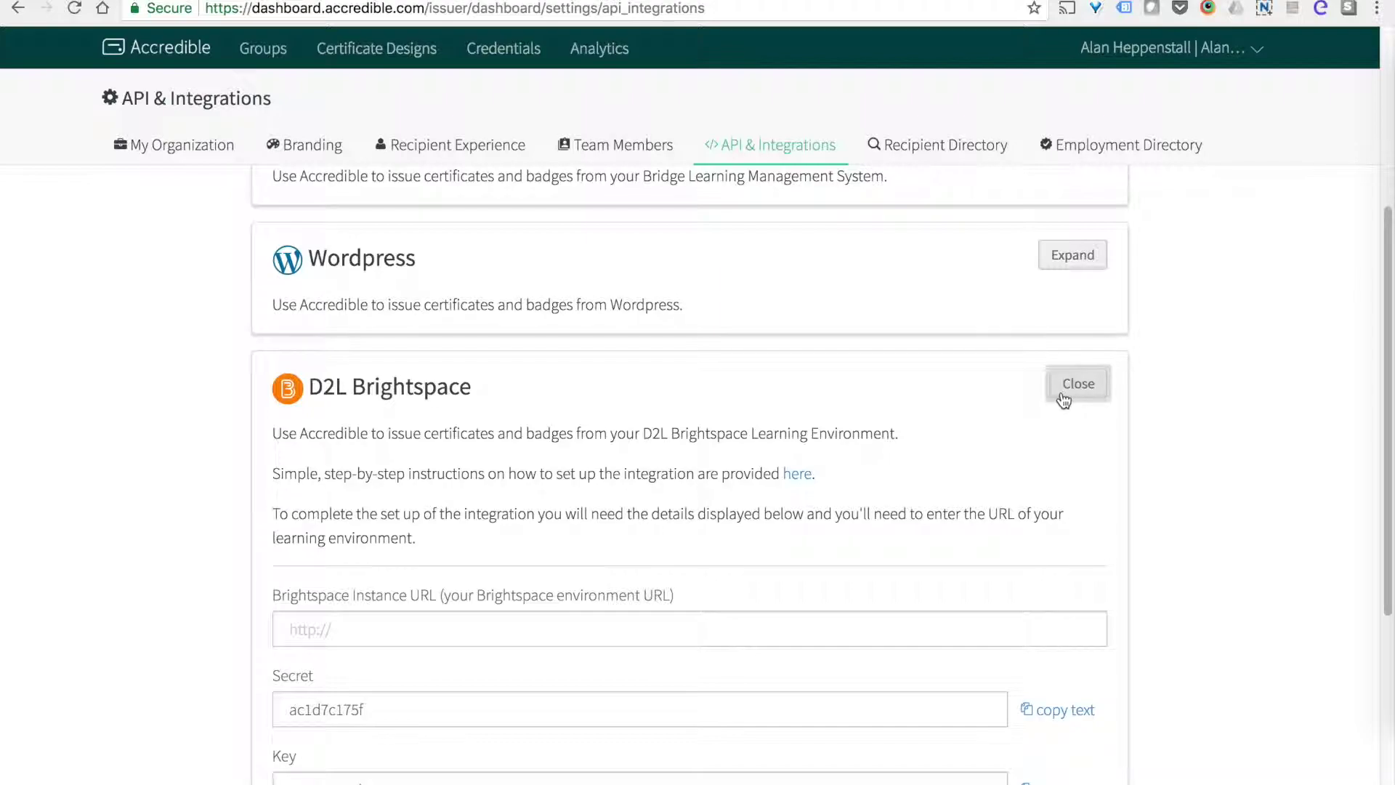
scroll(1063, 399, "down", 2)
scroll(1045, 396, "down", 2)
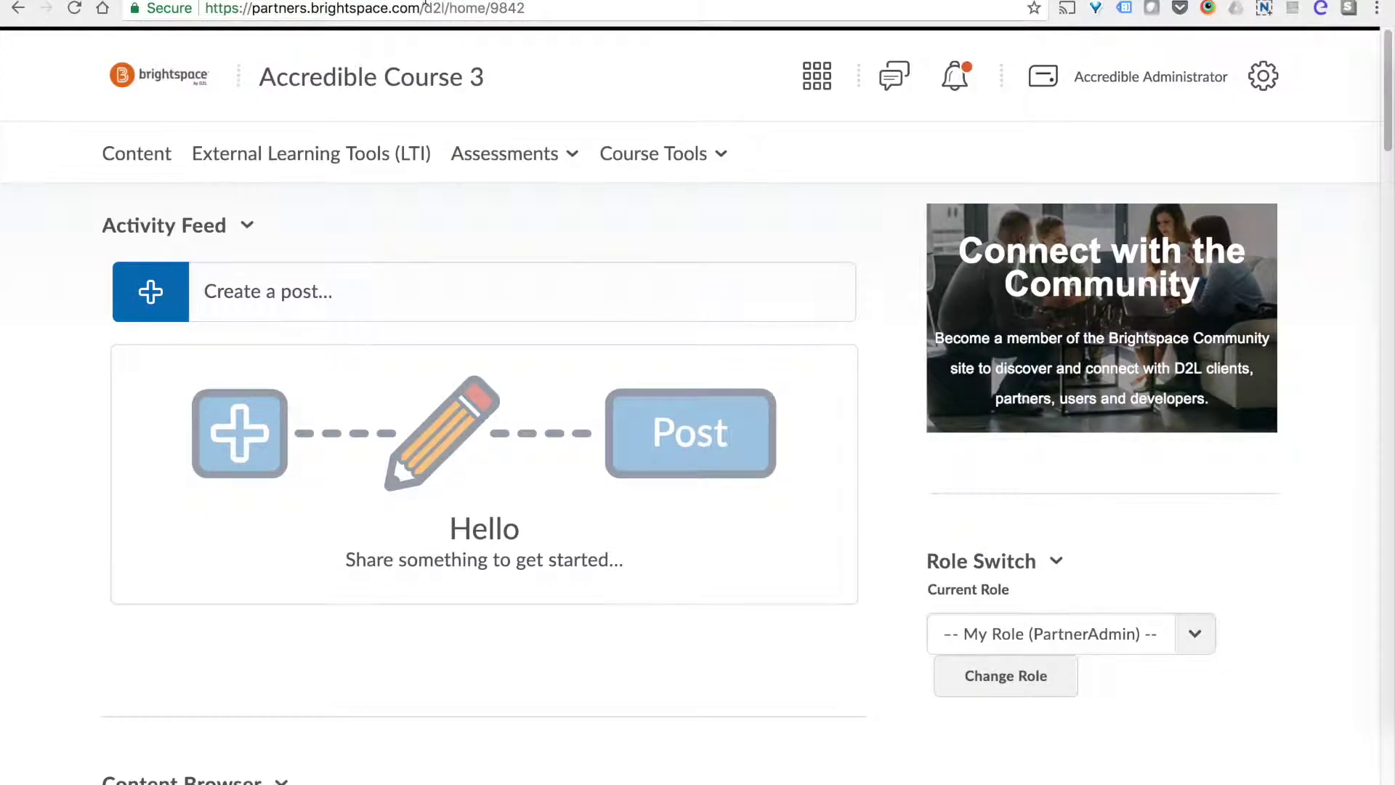
left_click_drag(419, 9, 204, 9)
right_click(339, 8)
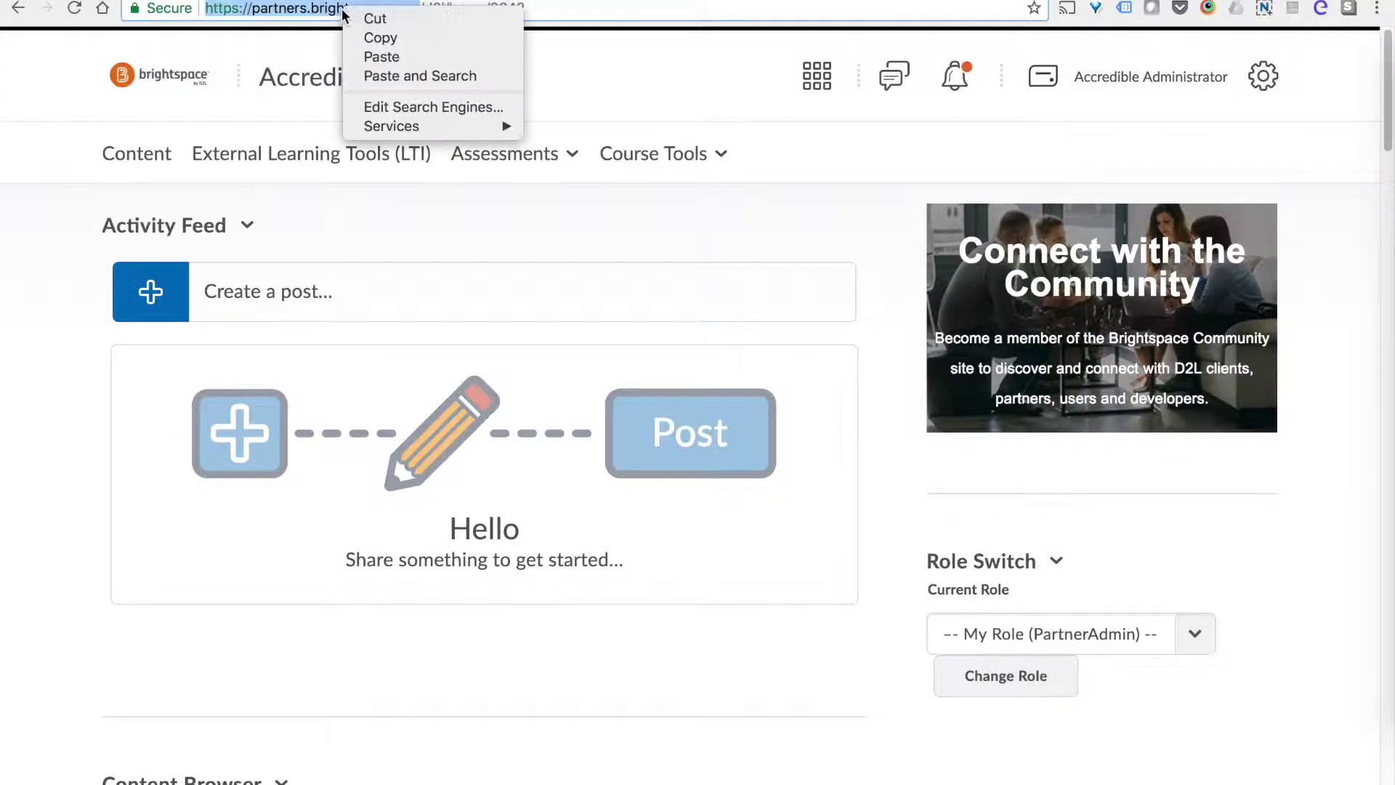
left_click(382, 38)
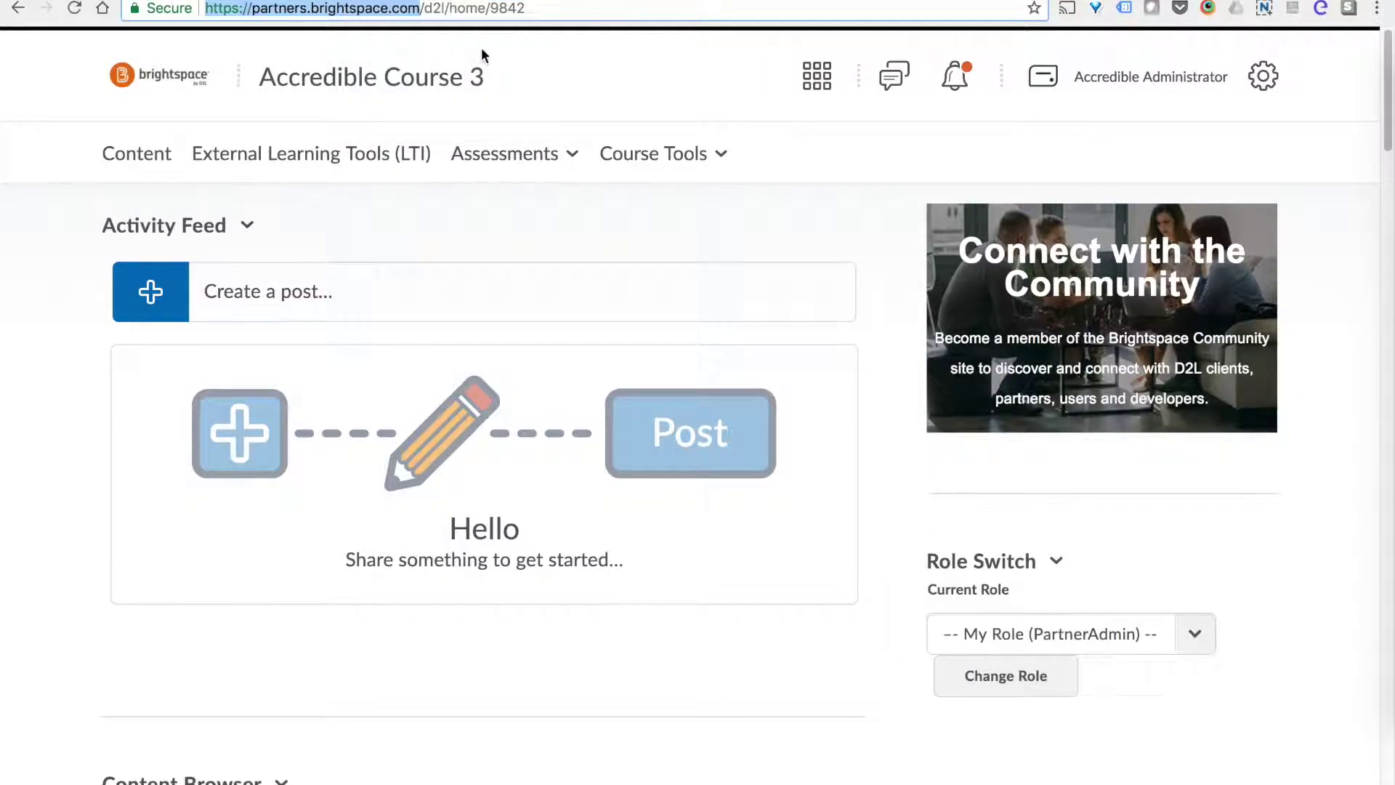
key("ctrl+Tab")
right_click(496, 416)
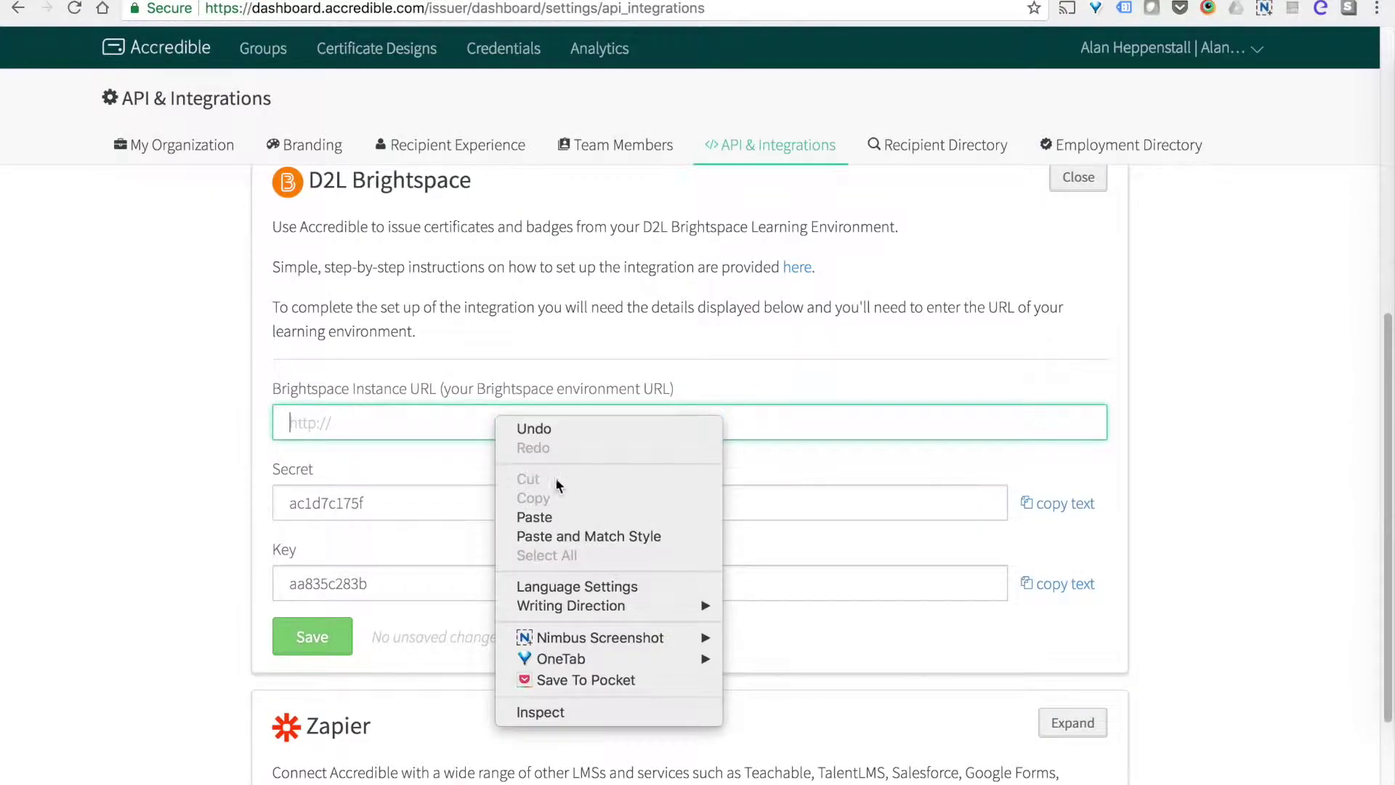
left_click(564, 517)
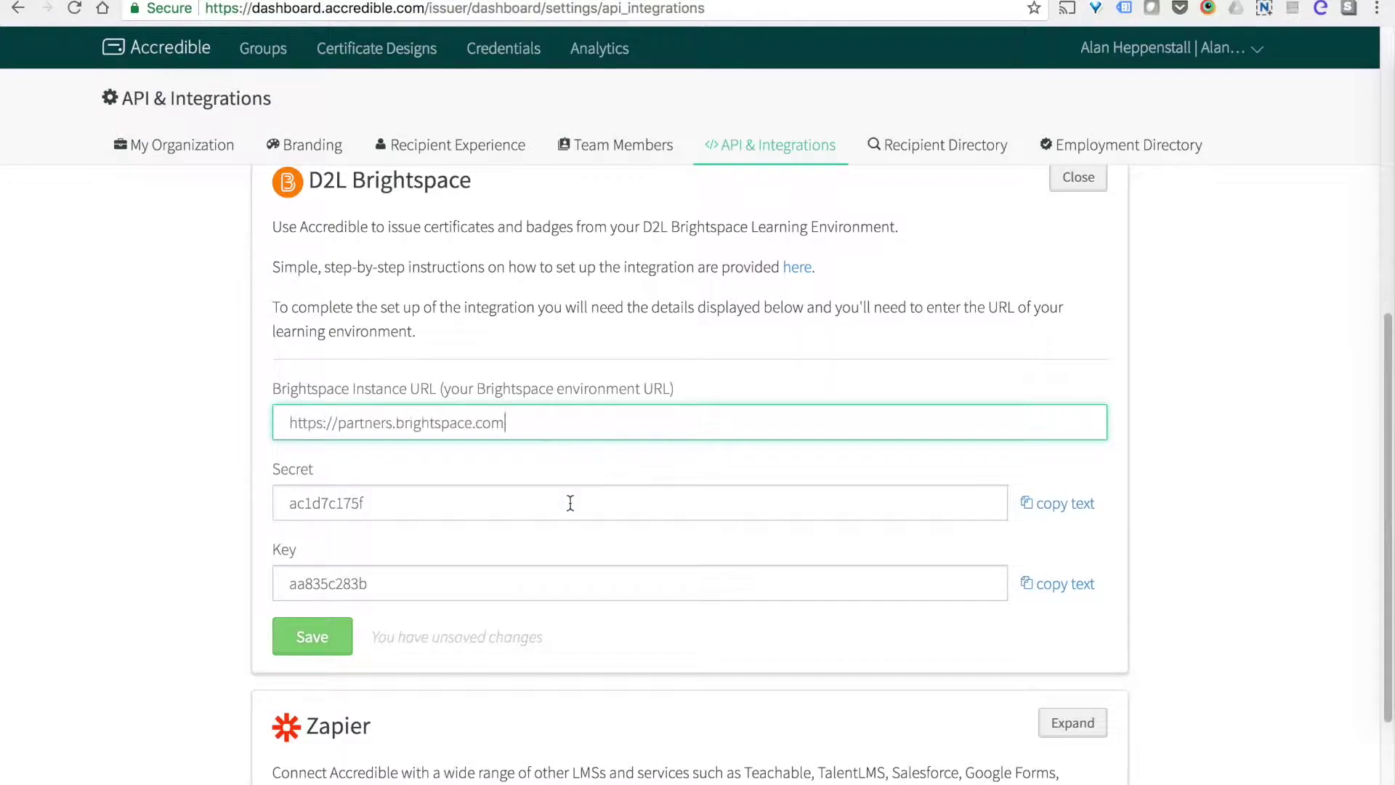
left_click(343, 635)
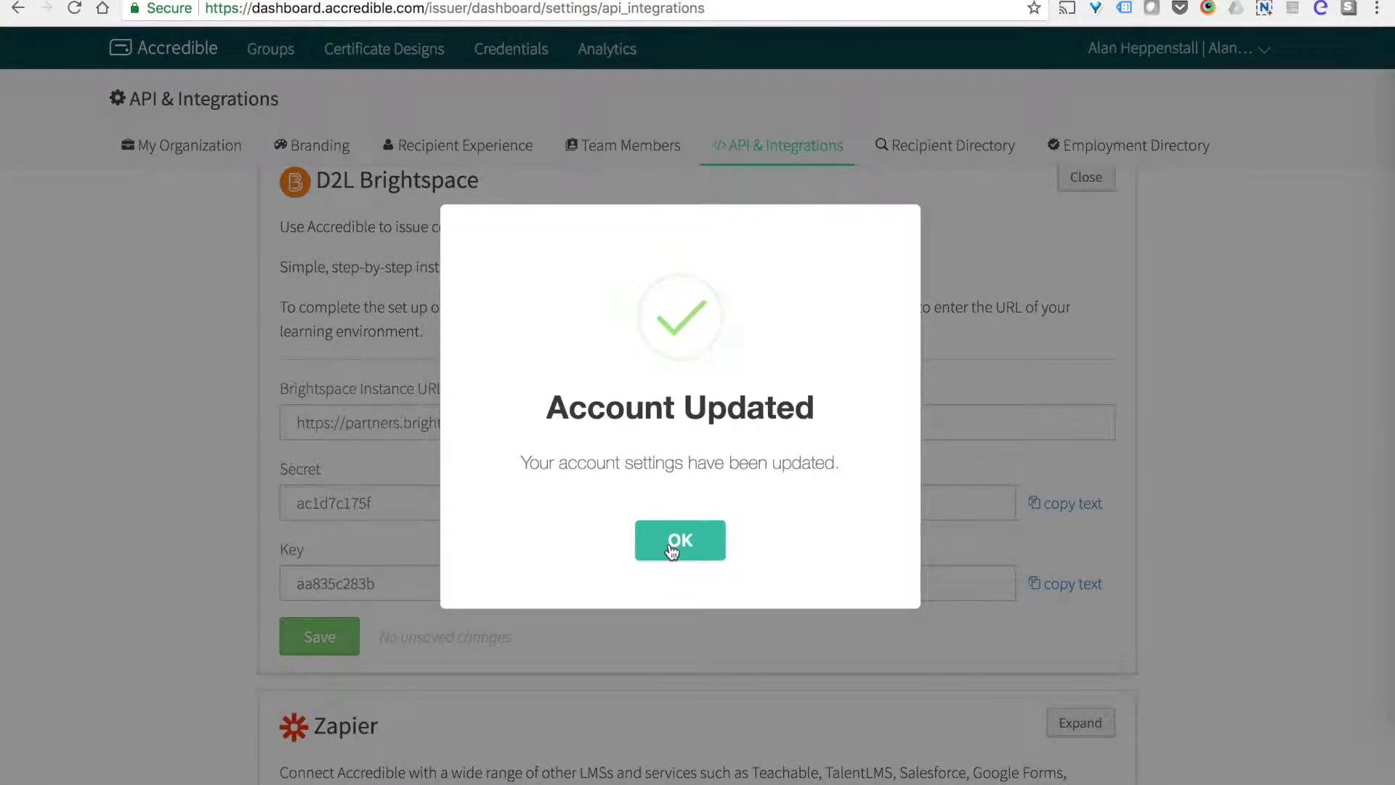
left_click(670, 547)
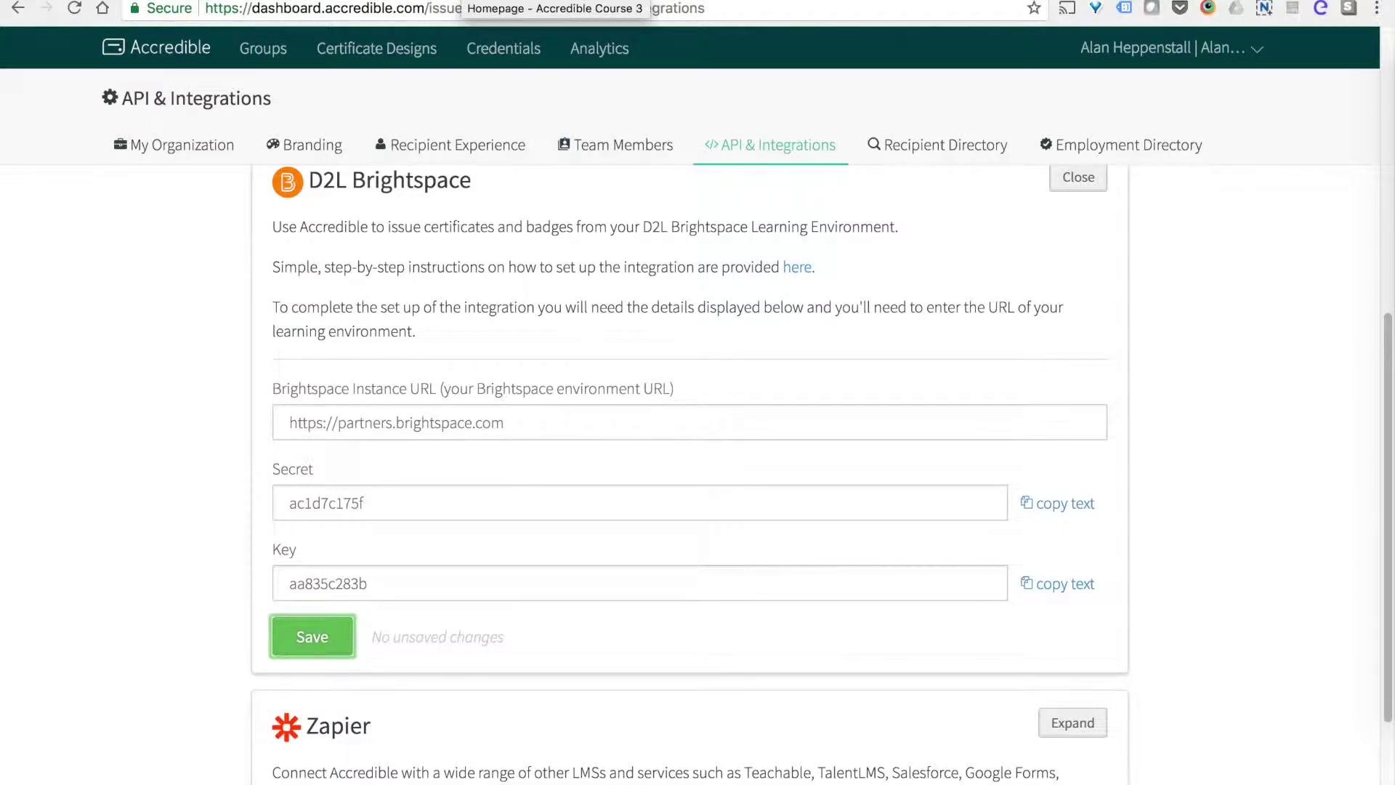
Open External Learning Tools > Manage Tool Providers in Accredible Course 3 and start a New Tool Provider.
key("ctrl+Tab")
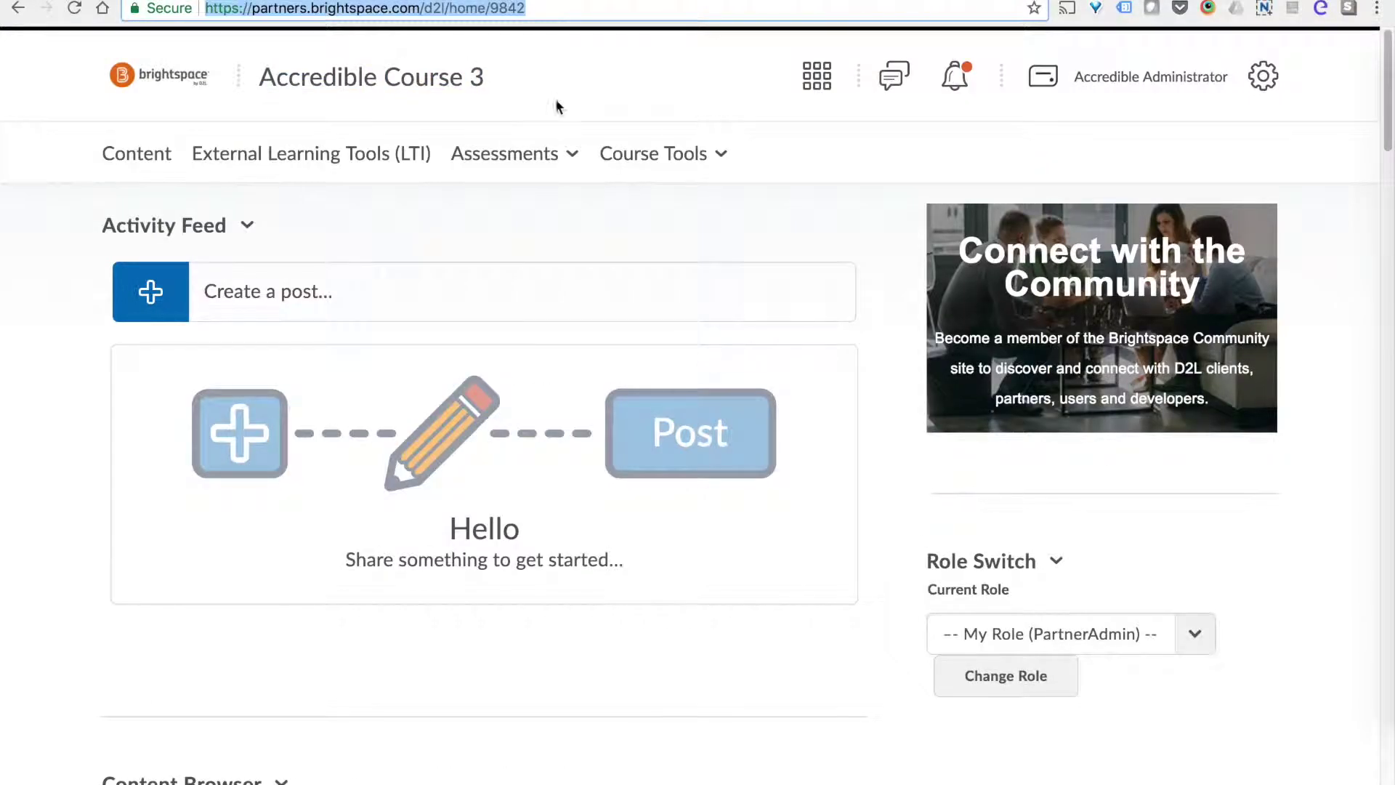
left_click(729, 230)
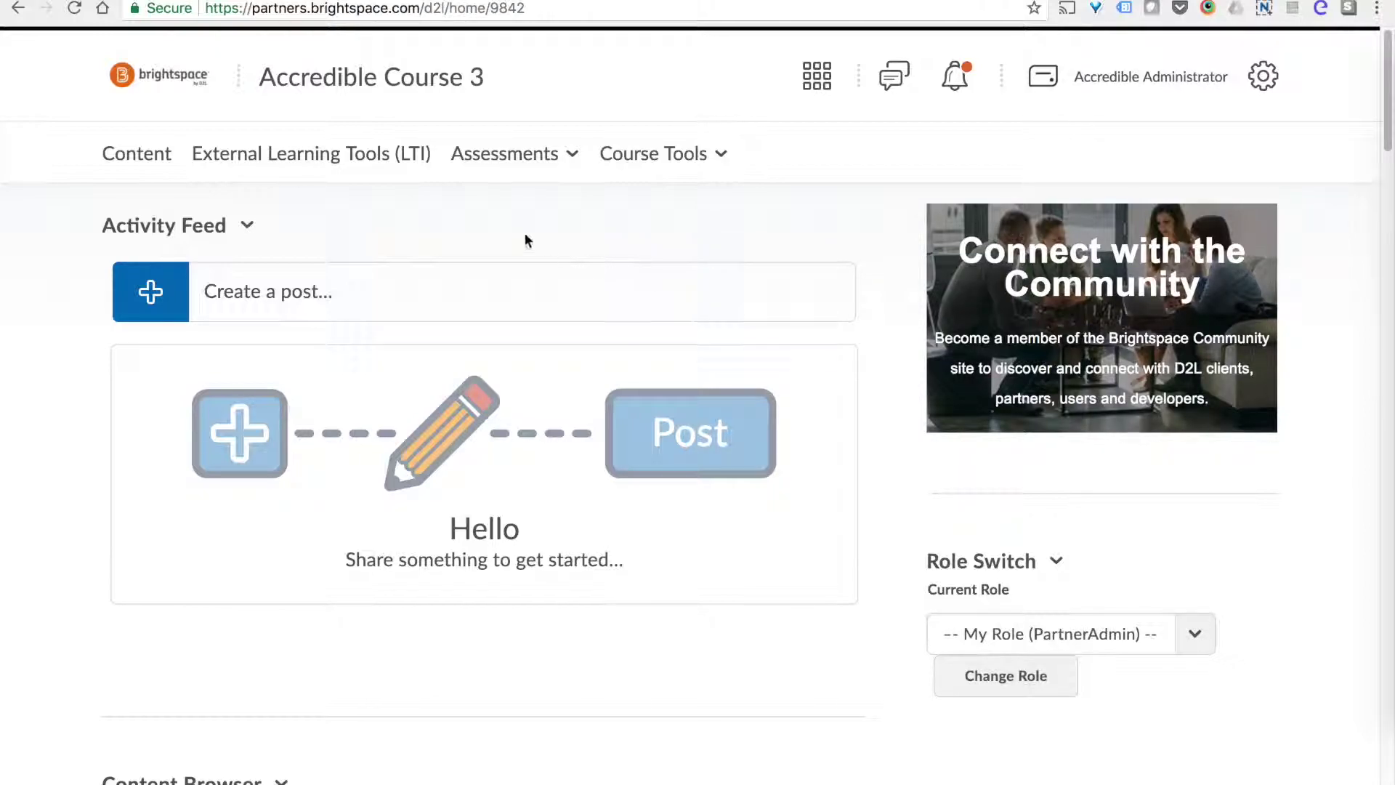
left_click(374, 157)
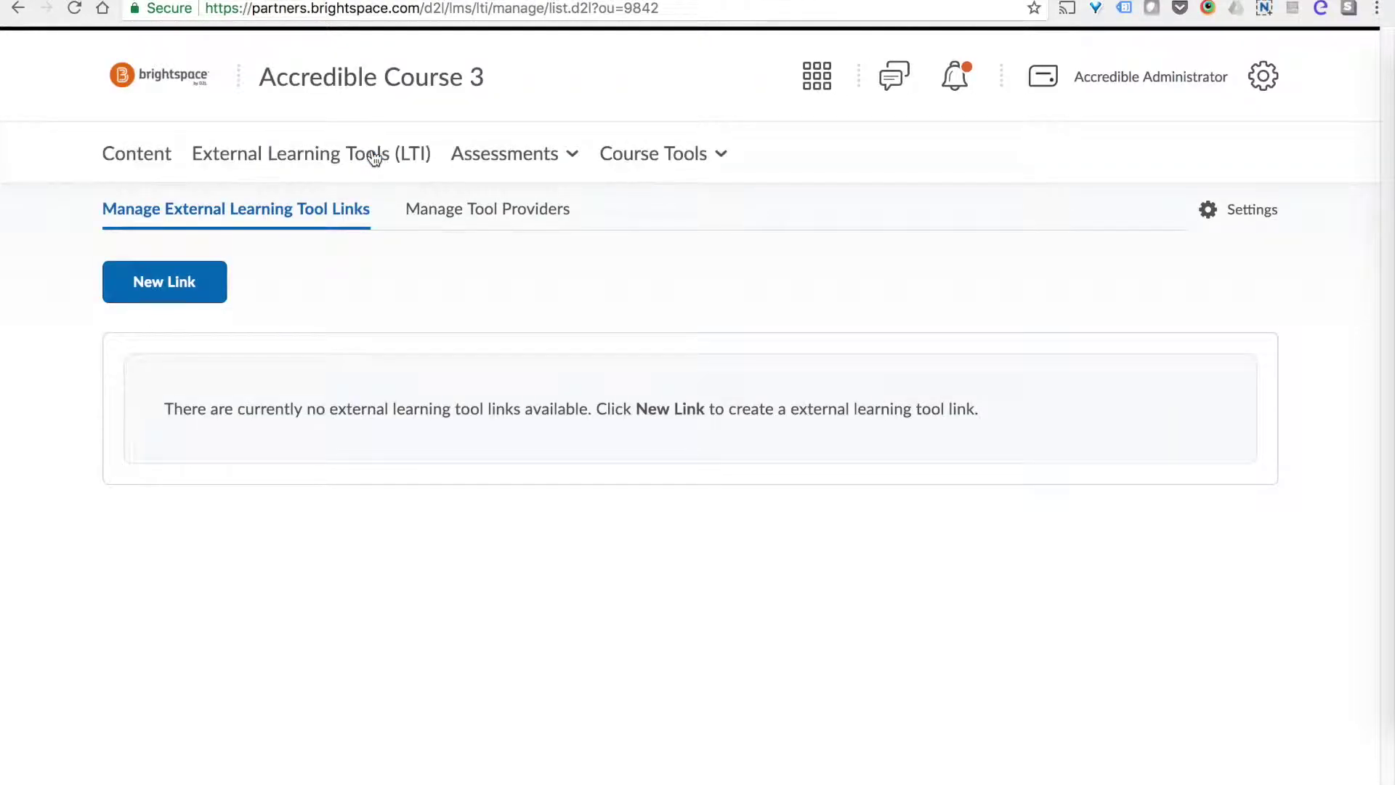
left_click(458, 215)
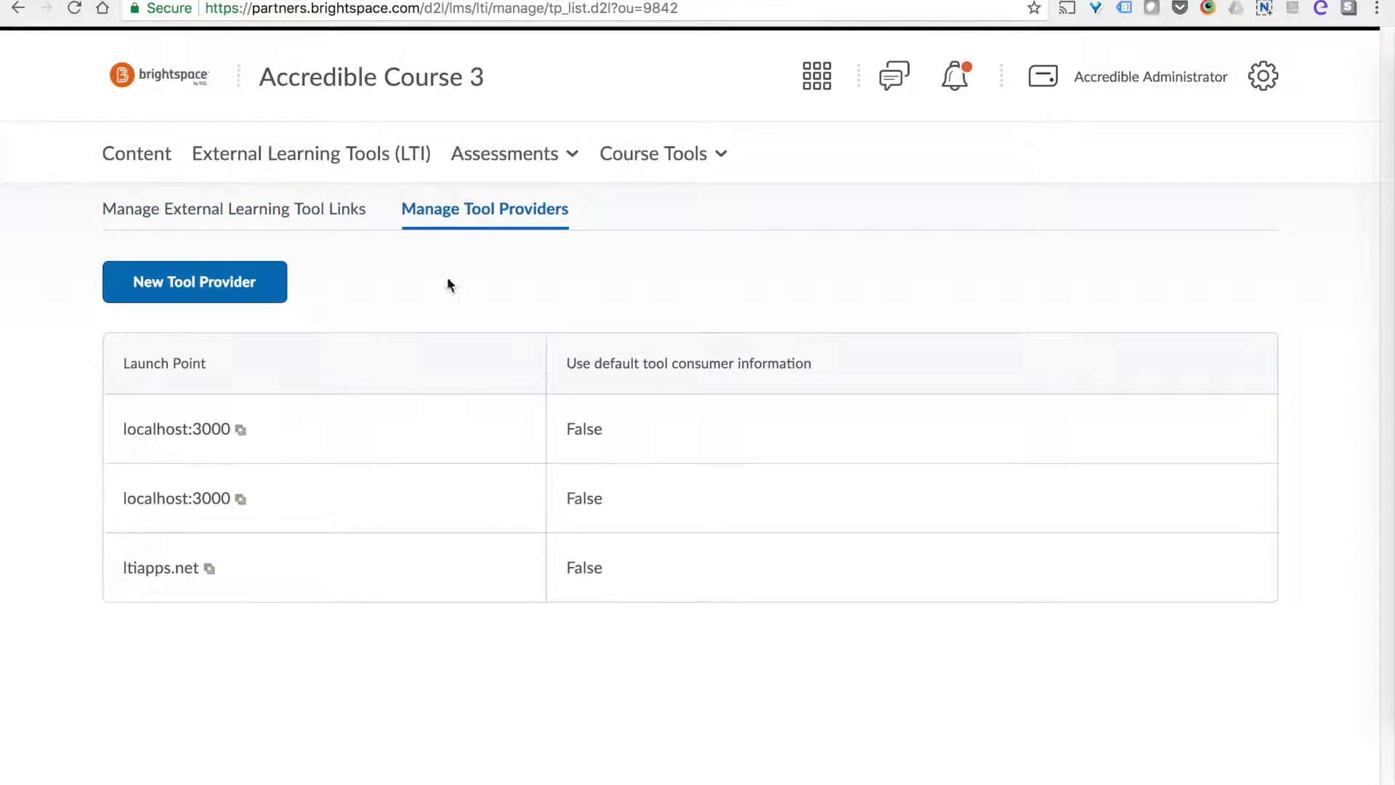
left_click(201, 280)
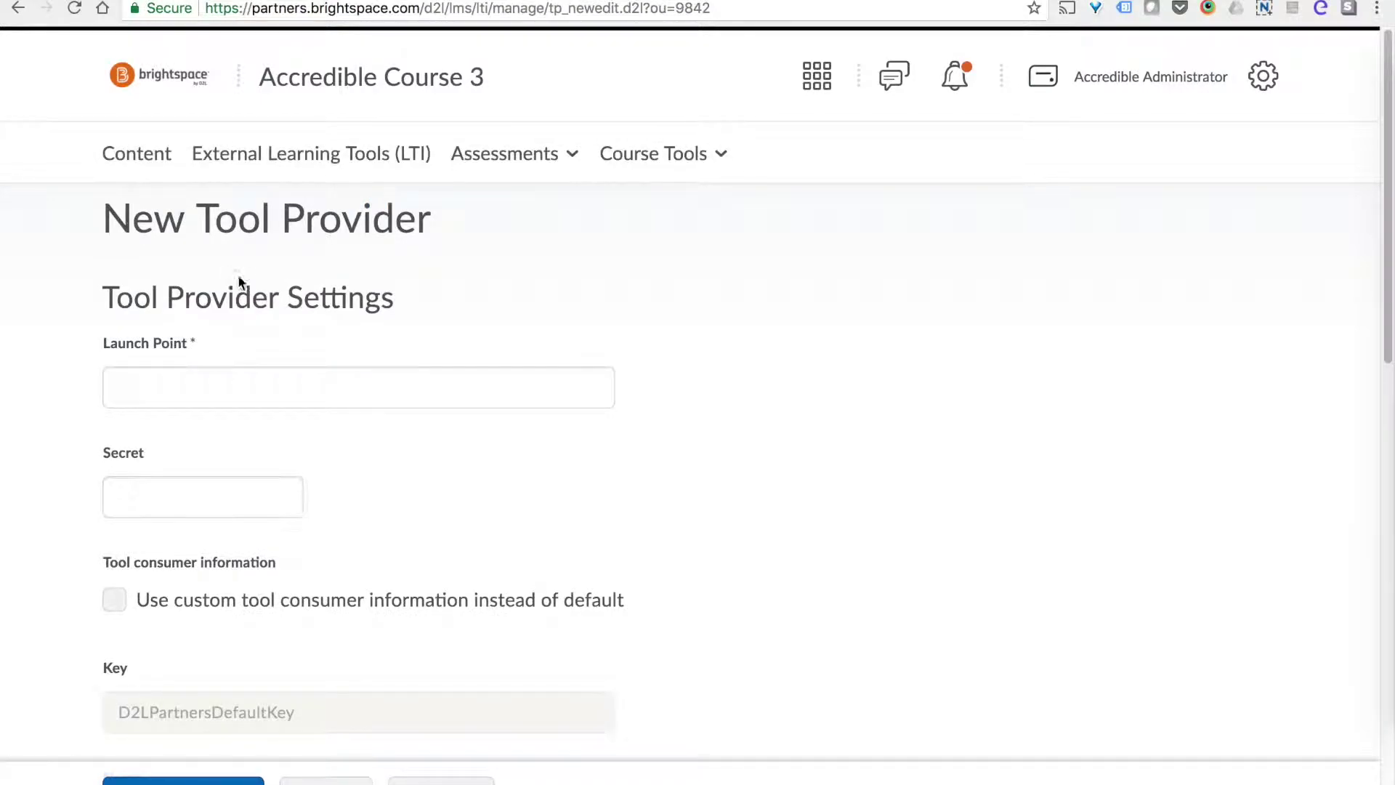
left_click(273, 373)
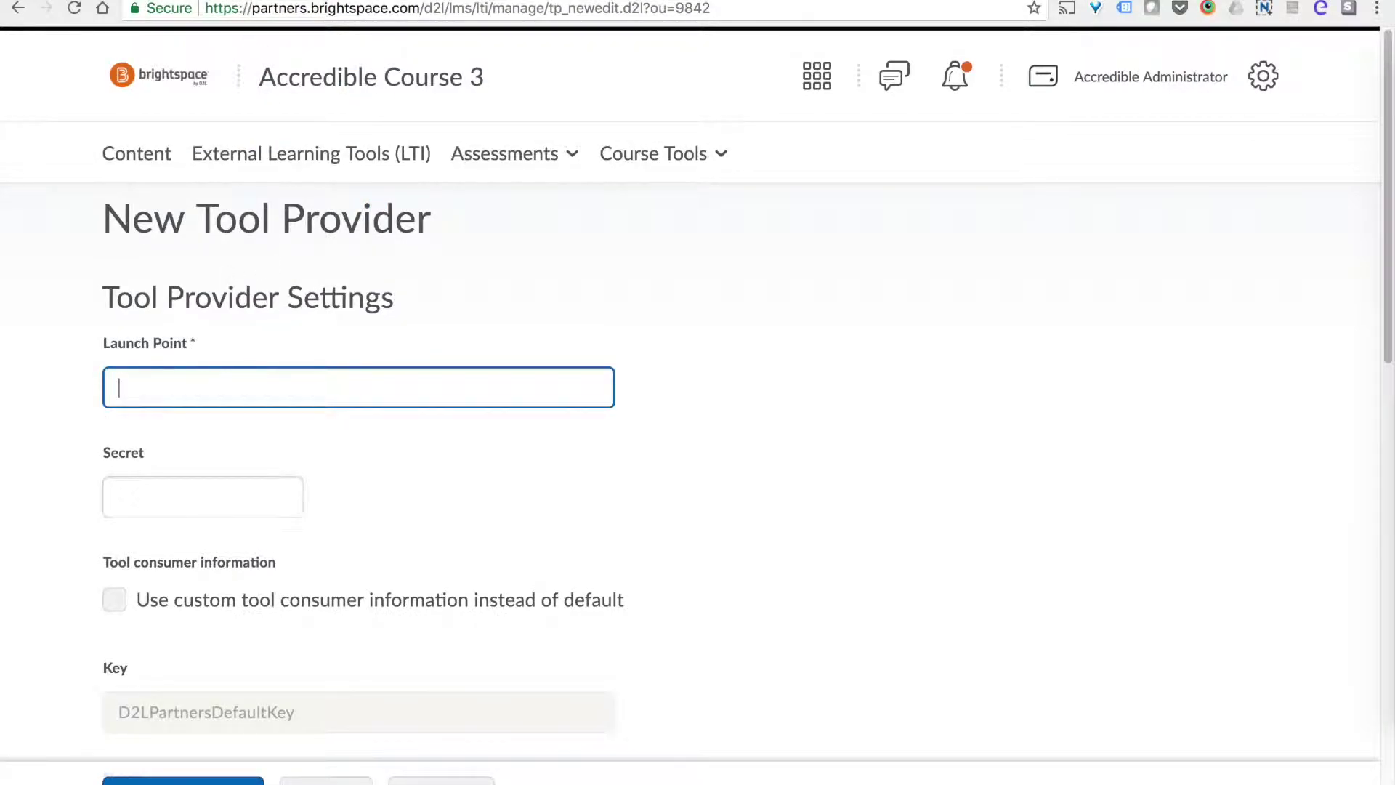
left_click(240, 2)
scroll(472, 374, "down", 10)
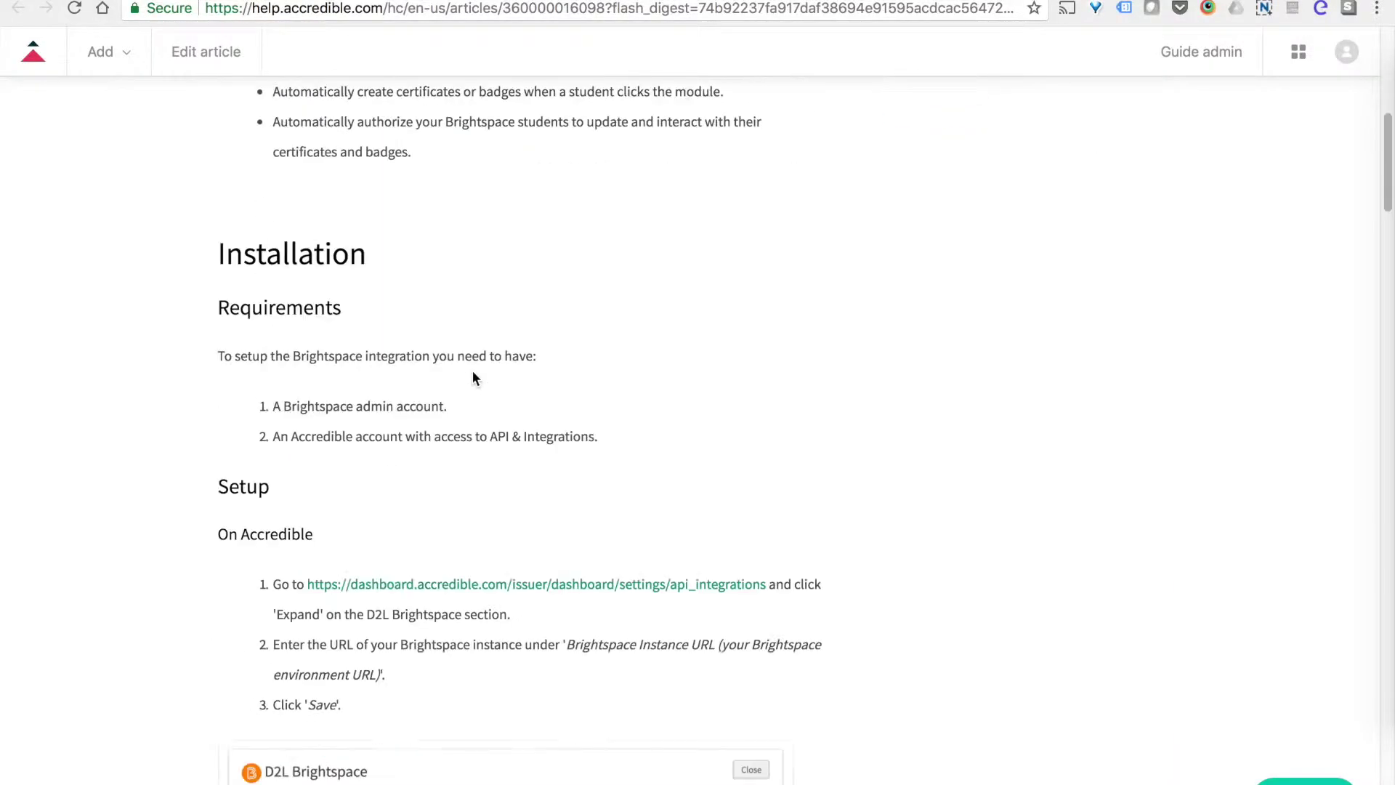
scroll(472, 374, "down", 7)
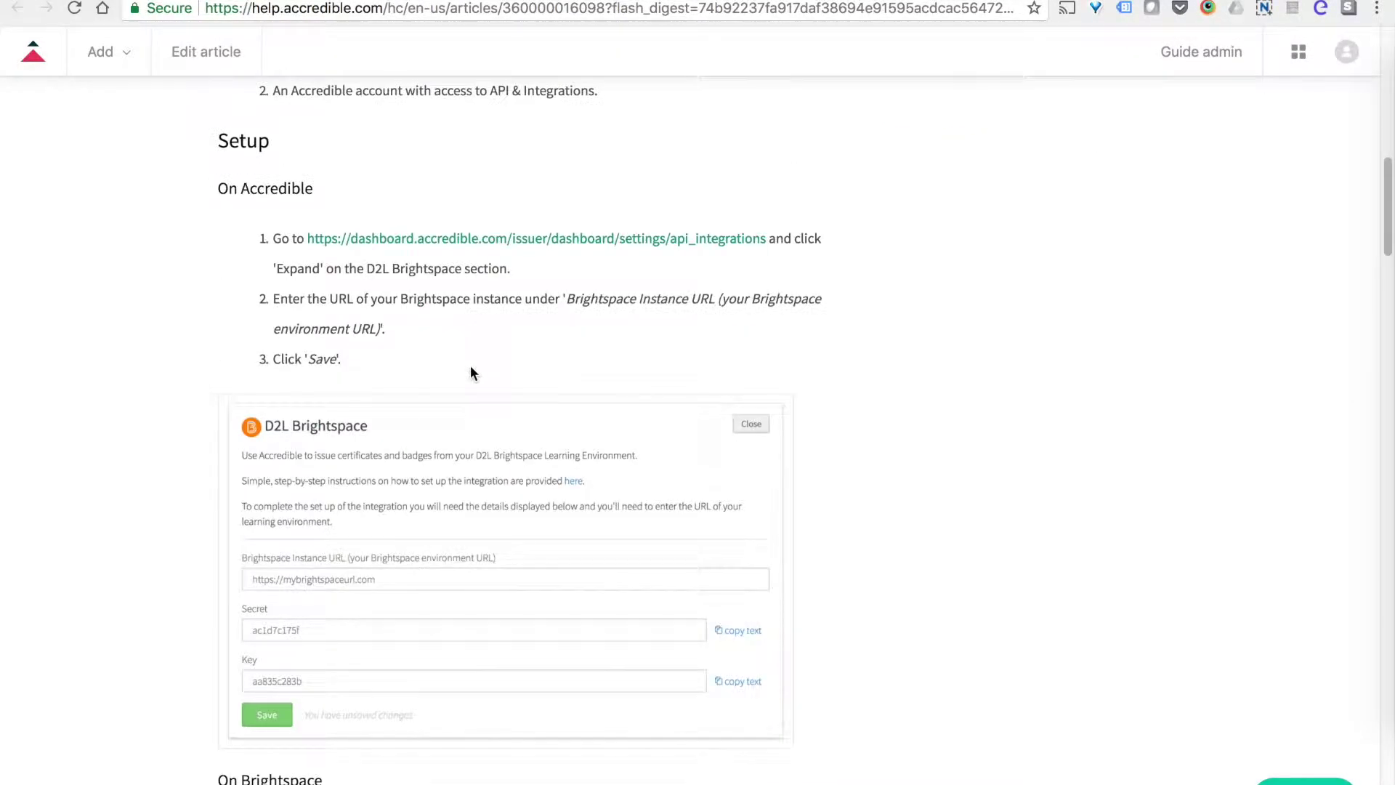
scroll(471, 372, "down", 7)
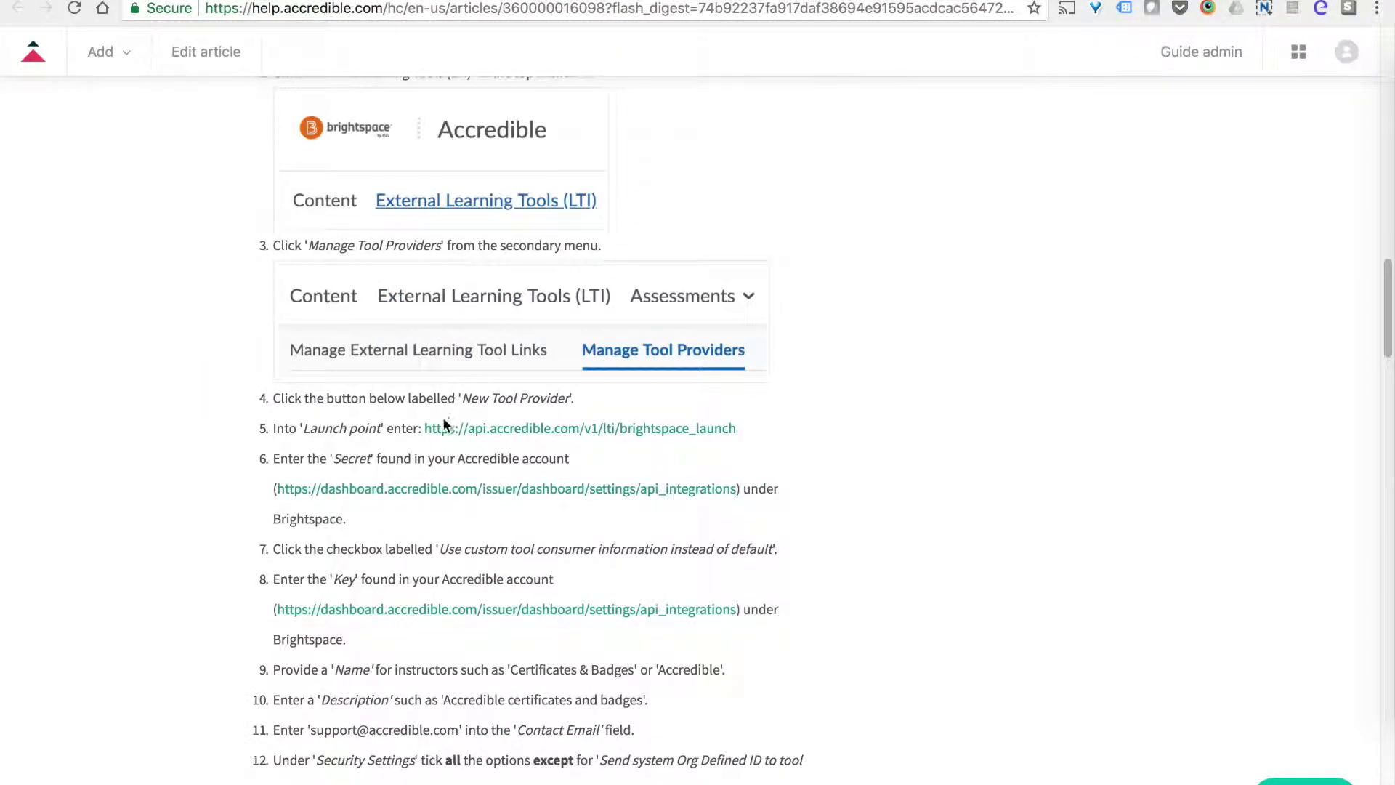
left_click_drag(779, 427, 425, 429)
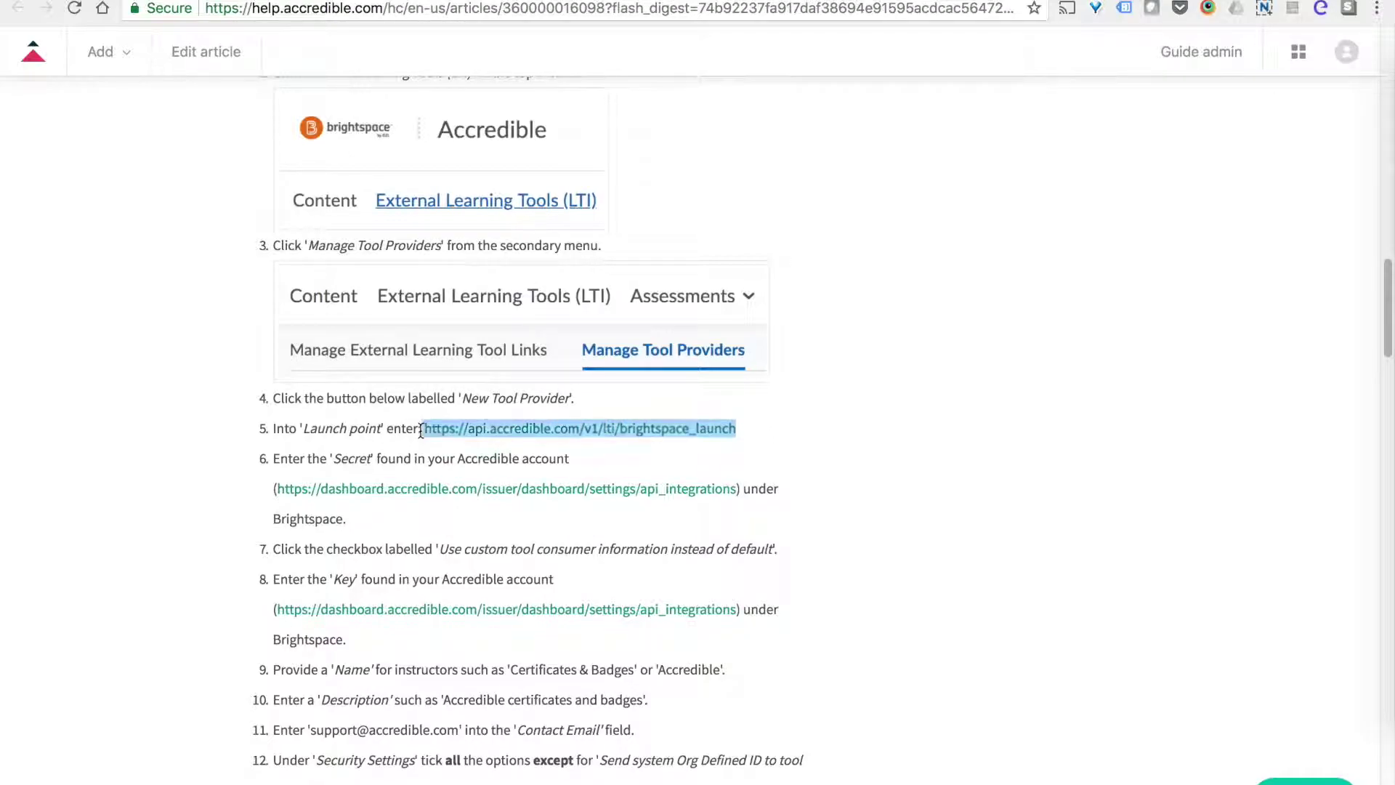
right_click(488, 429)
left_click(547, 558)
key("ctrl+Tab")
Paste Accredible's launch URL into Launch Point and its Secret into the Secret field.
right_click(314, 381)
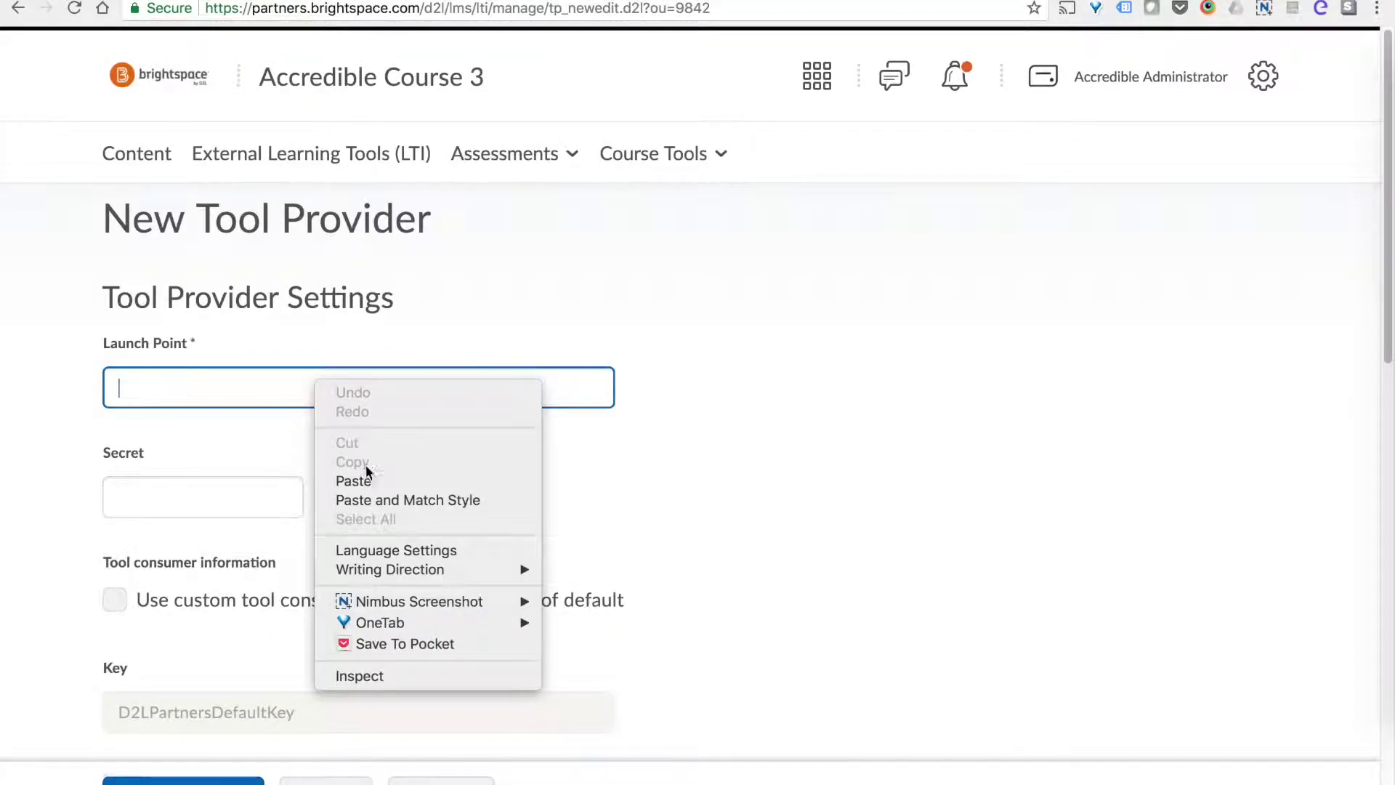
left_click(353, 481)
left_click(278, 501)
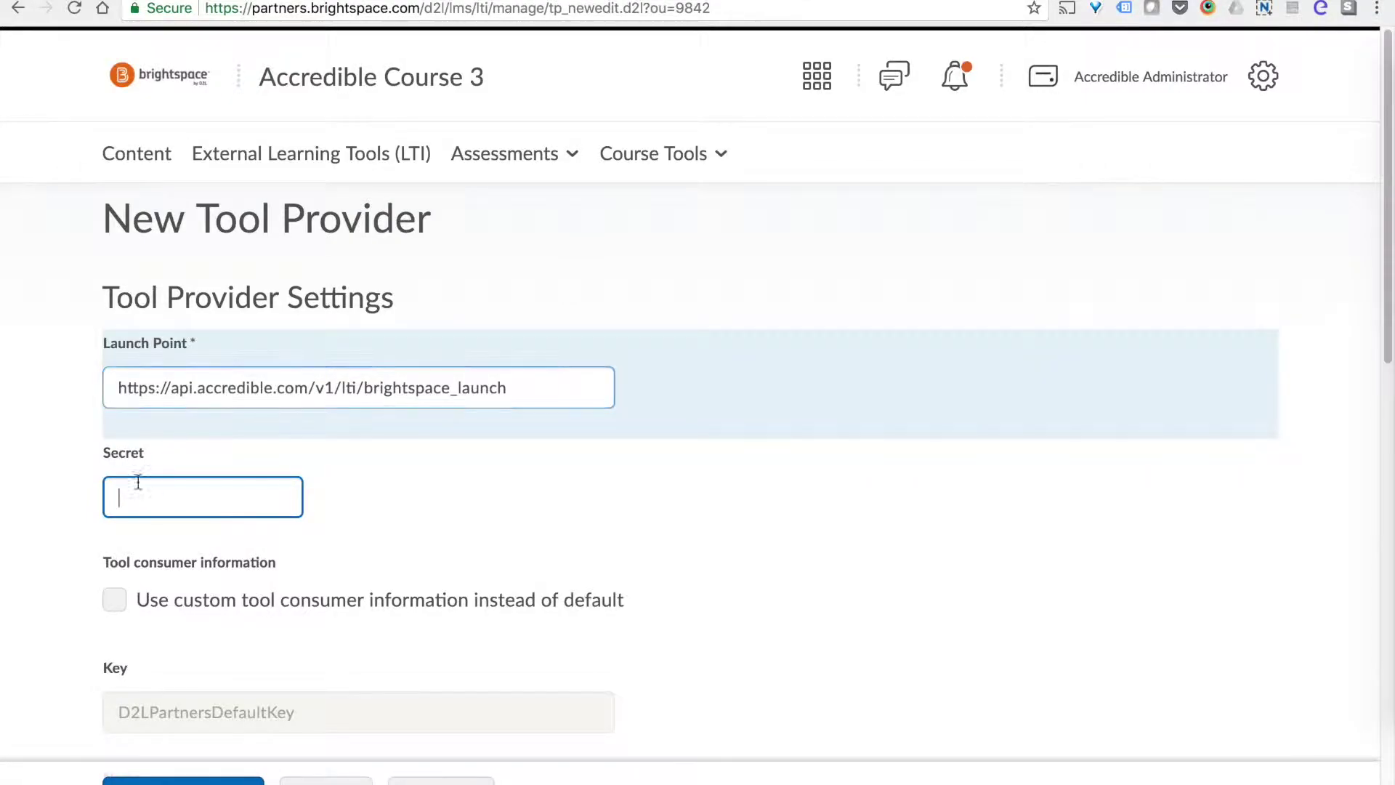
key("ctrl+Tab")
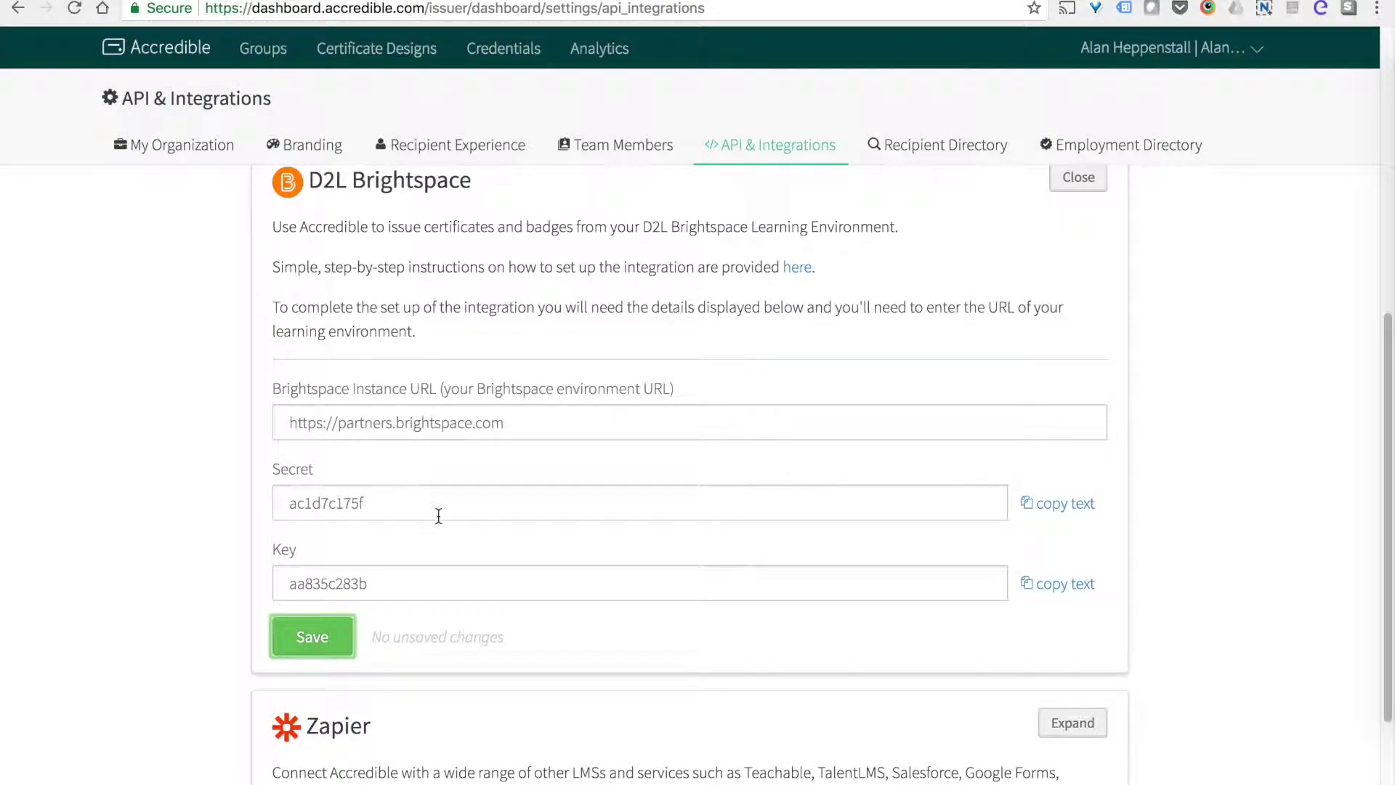
left_click(1048, 506)
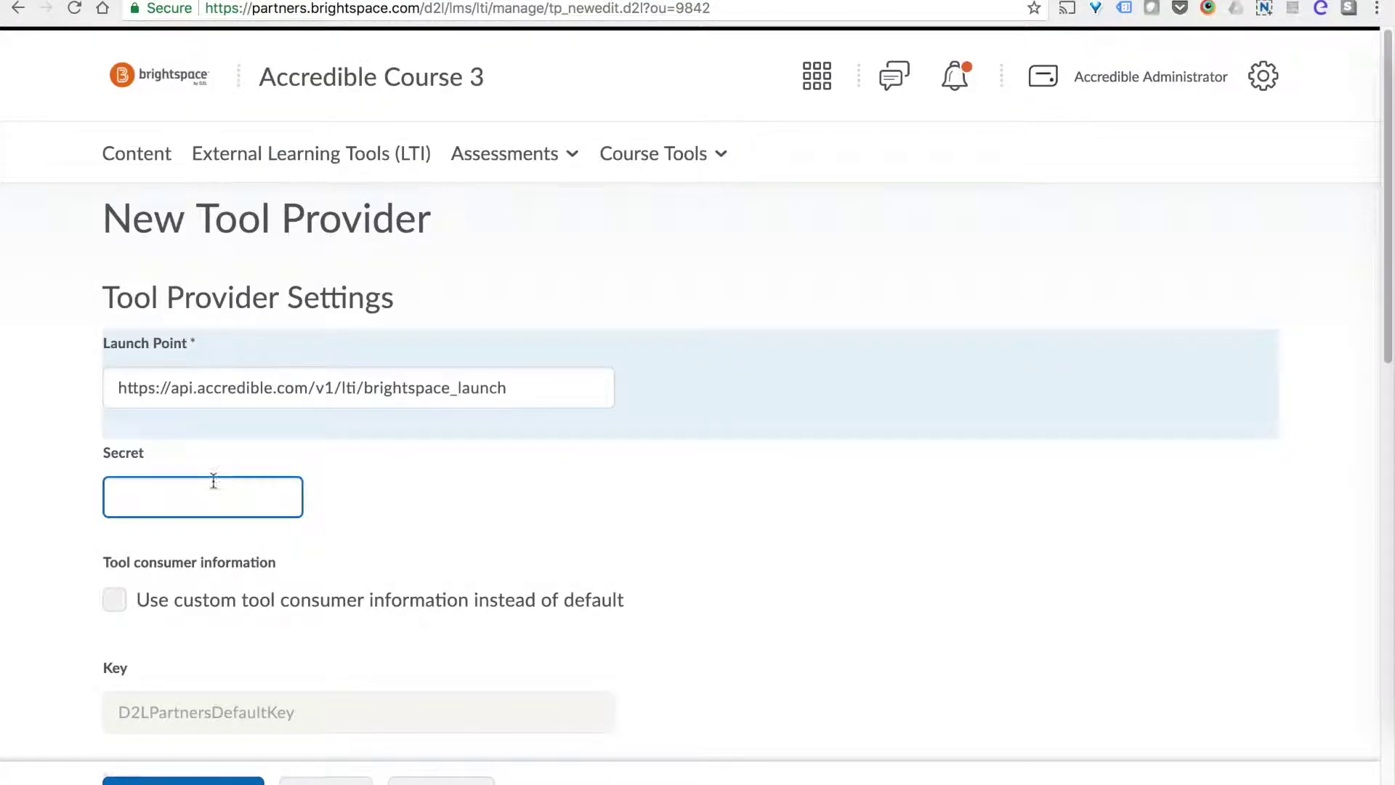
right_click(225, 490)
left_click(292, 590)
Enable custom tool consumer information and replace the default Key with Accredible's key.
scroll(443, 508, "down", 3)
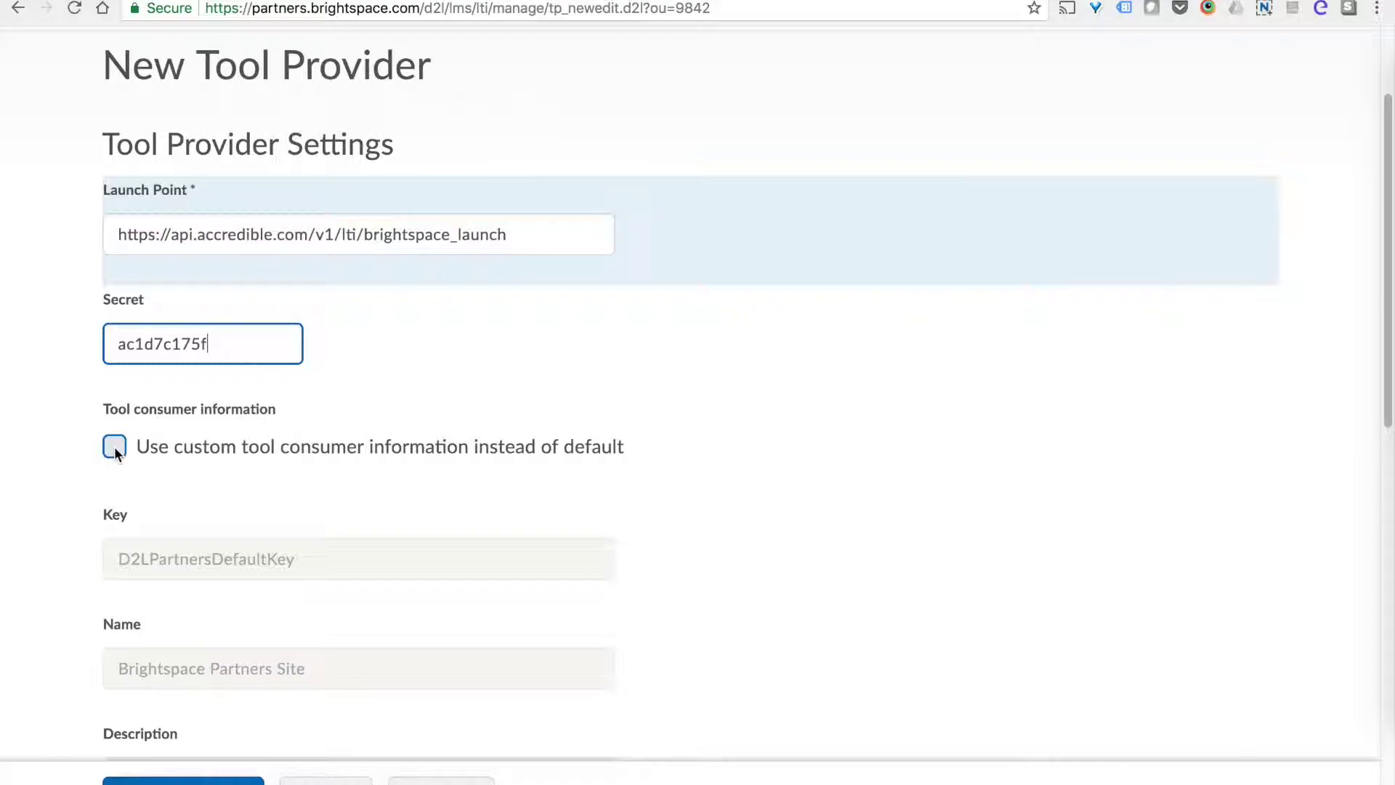
left_click(115, 448)
scroll(184, 457, "down", 3)
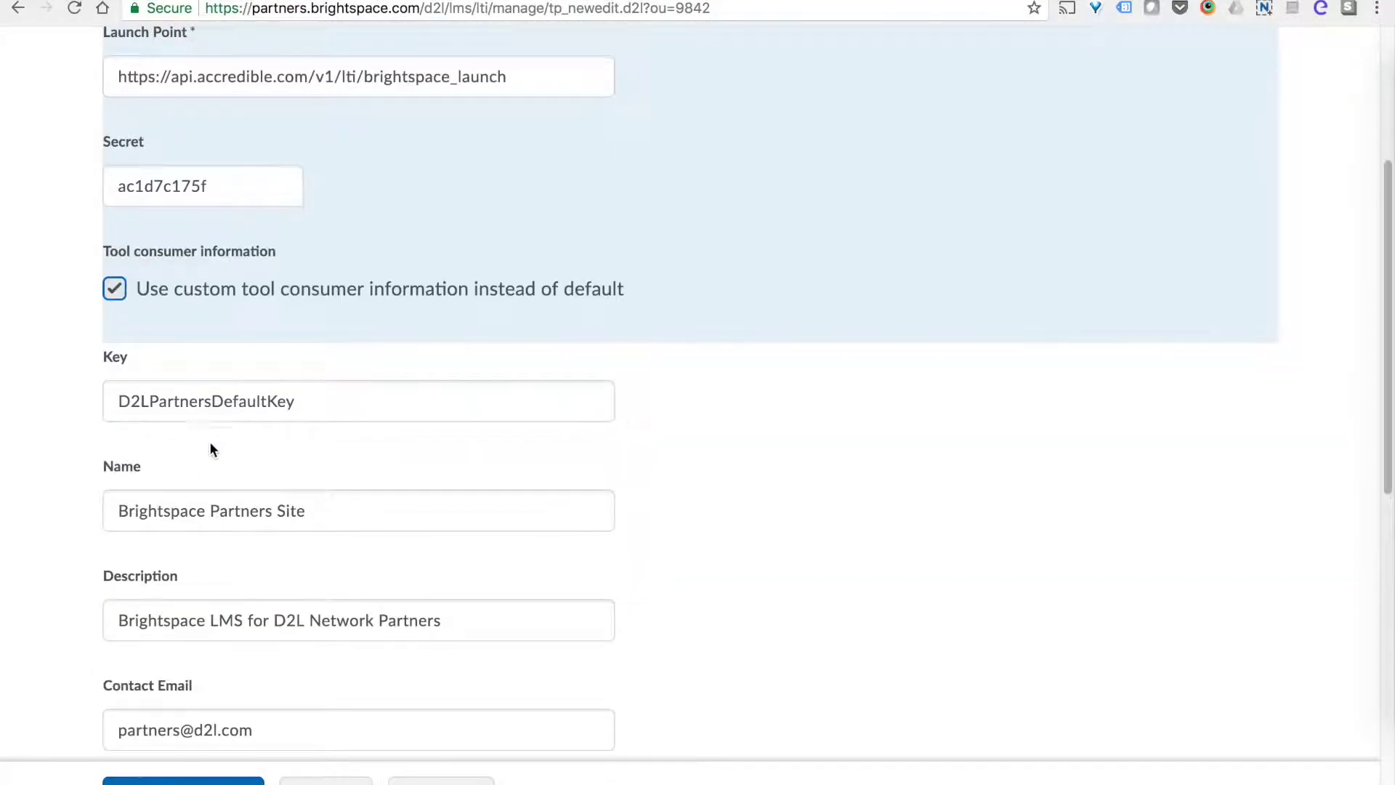
left_click(221, 405)
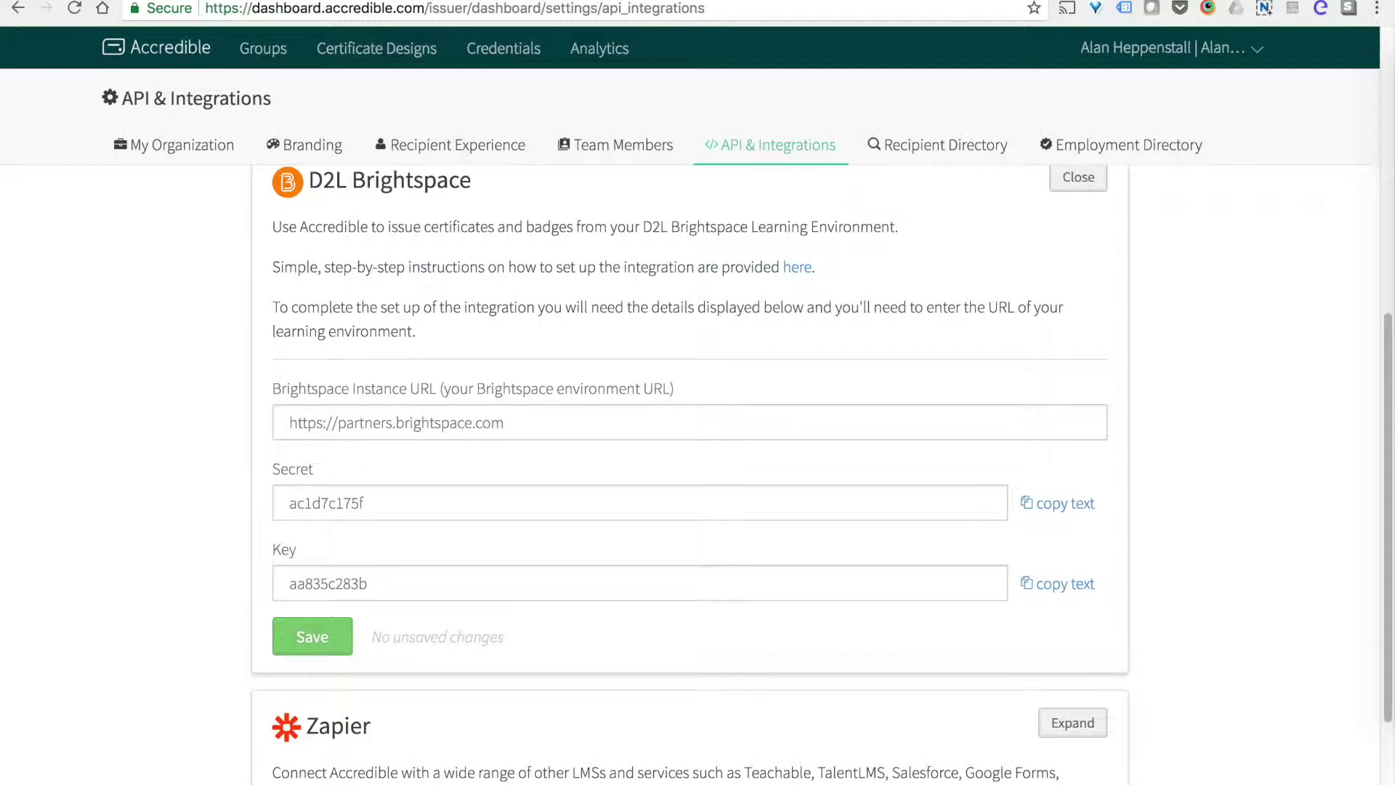
left_click(1053, 588)
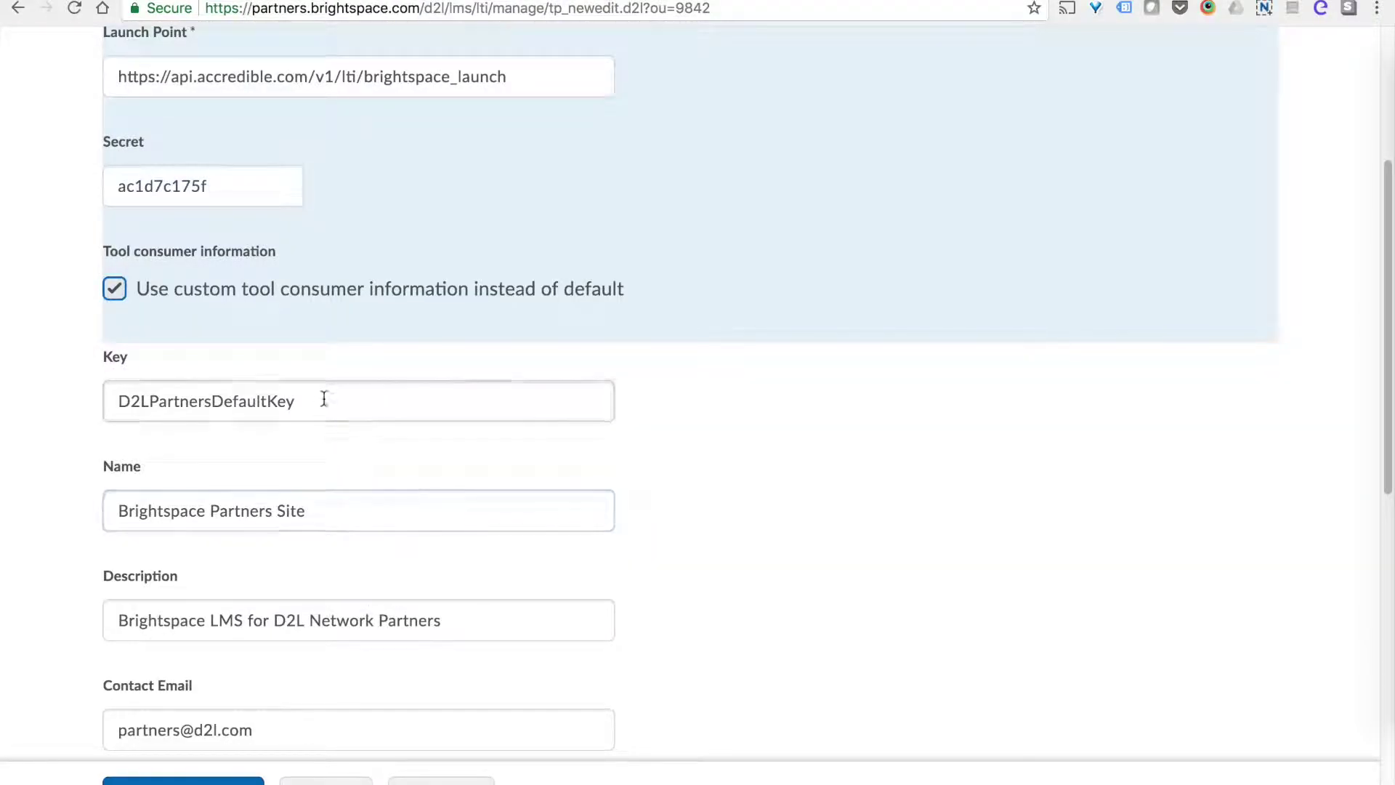
left_click_drag(295, 401, 189, 411)
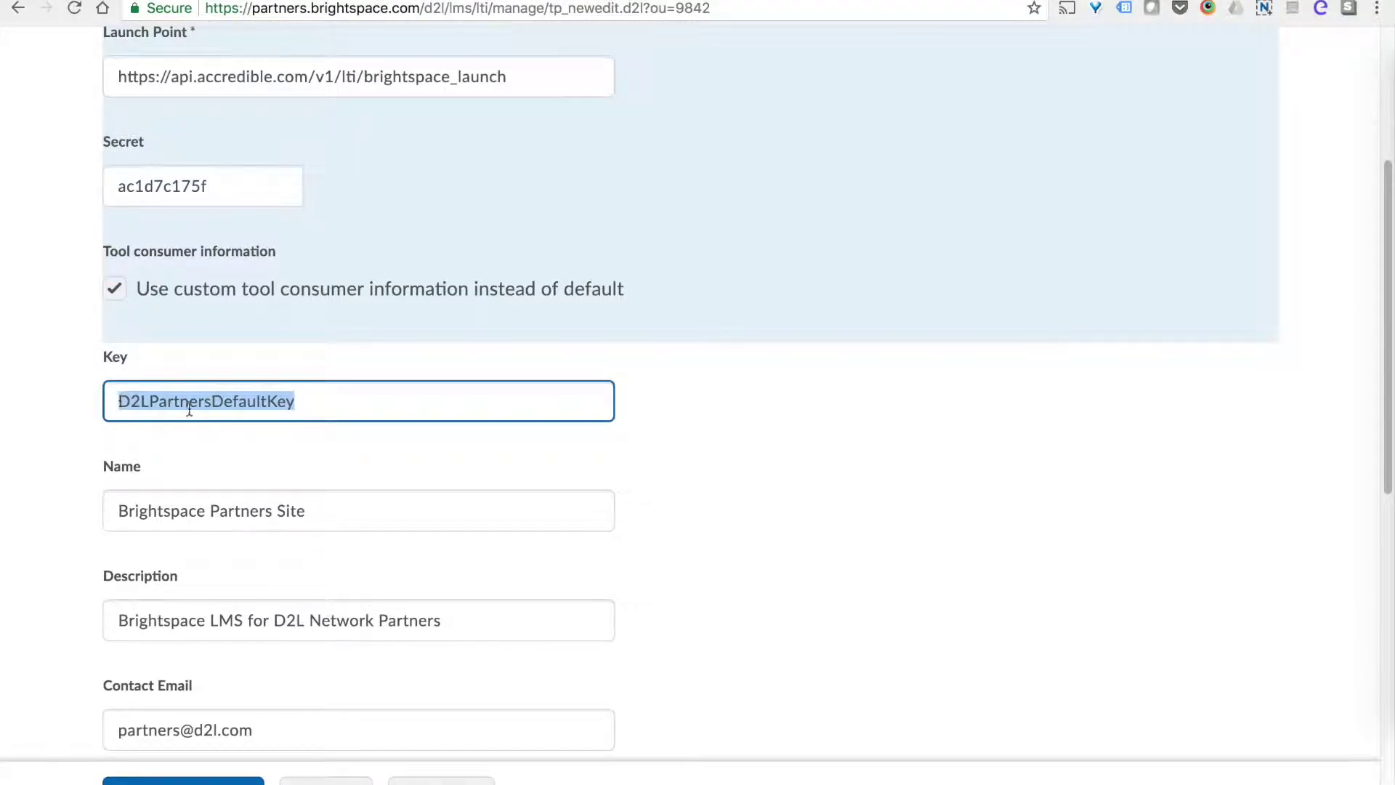
right_click(190, 407)
left_click(251, 517)
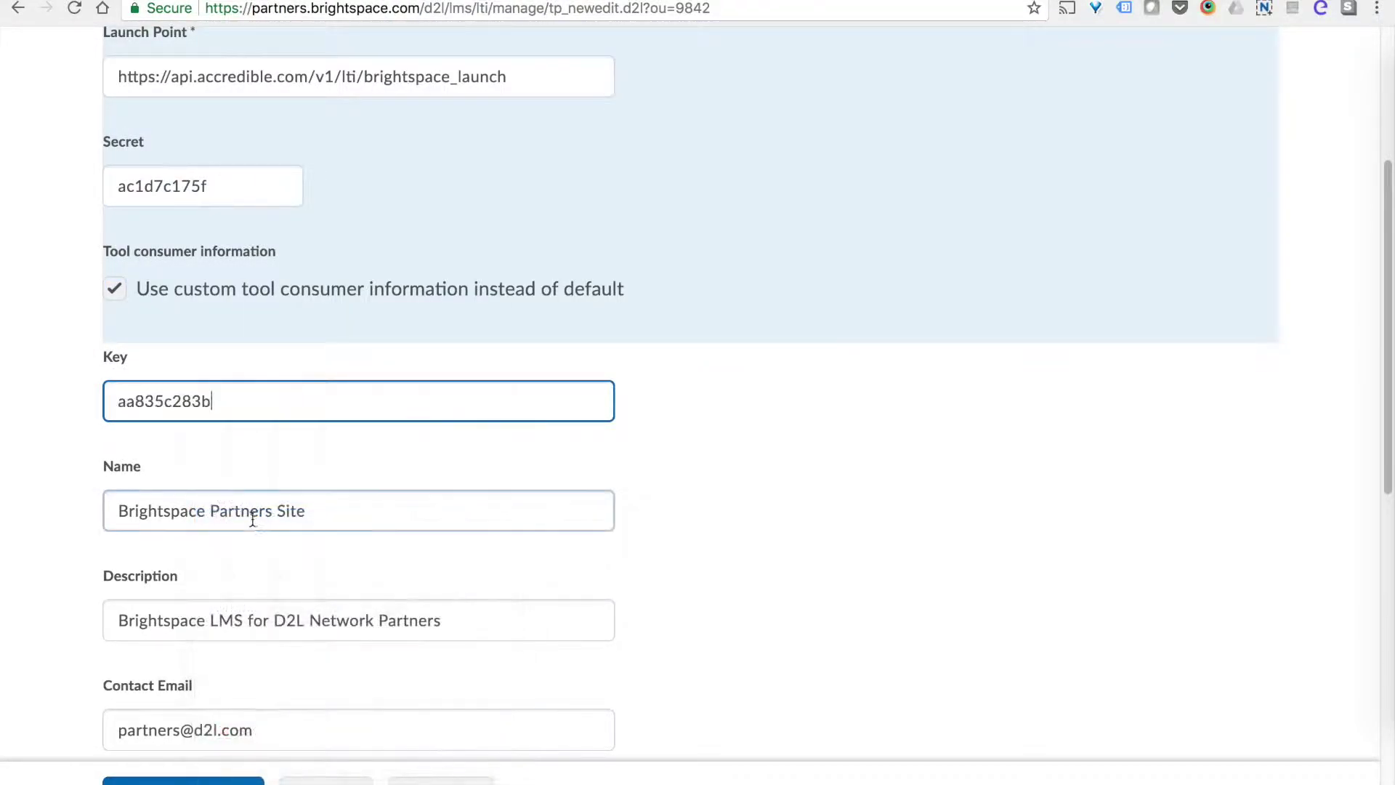
Set Name to 'Accredible', Description to 'Certificates & Badges', and Contact Email to Accredible's support address.
left_click_drag(364, 517, 104, 502)
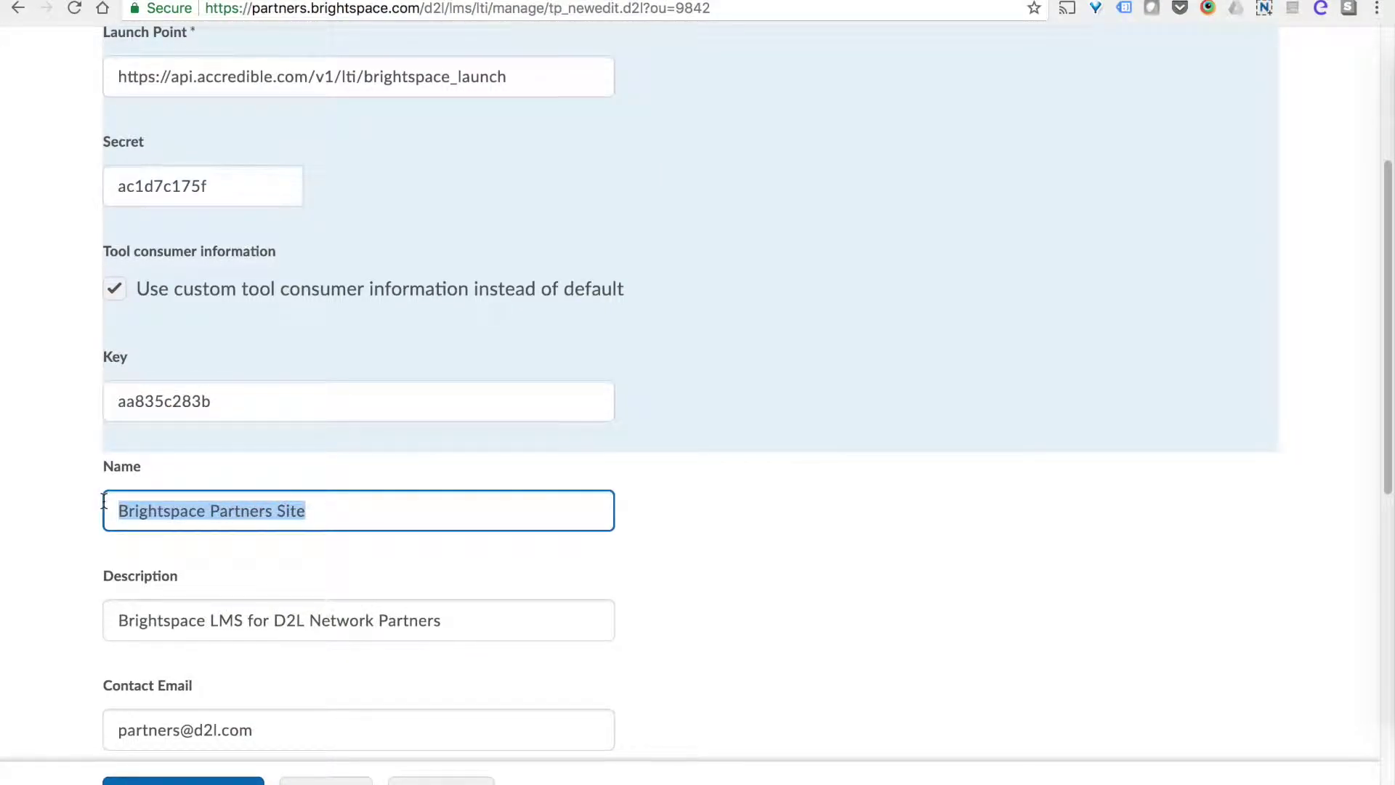
key("BackSpace")
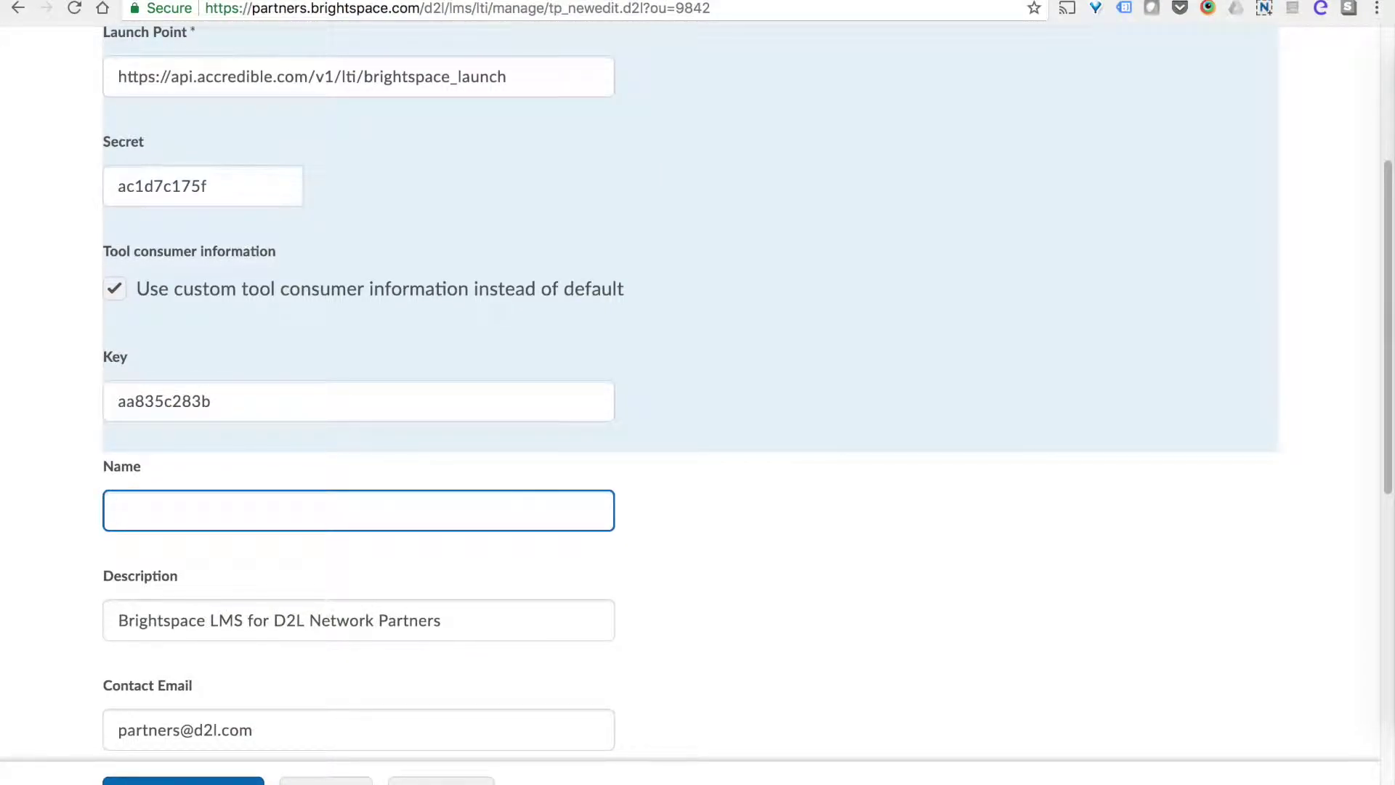
type("Accredible")
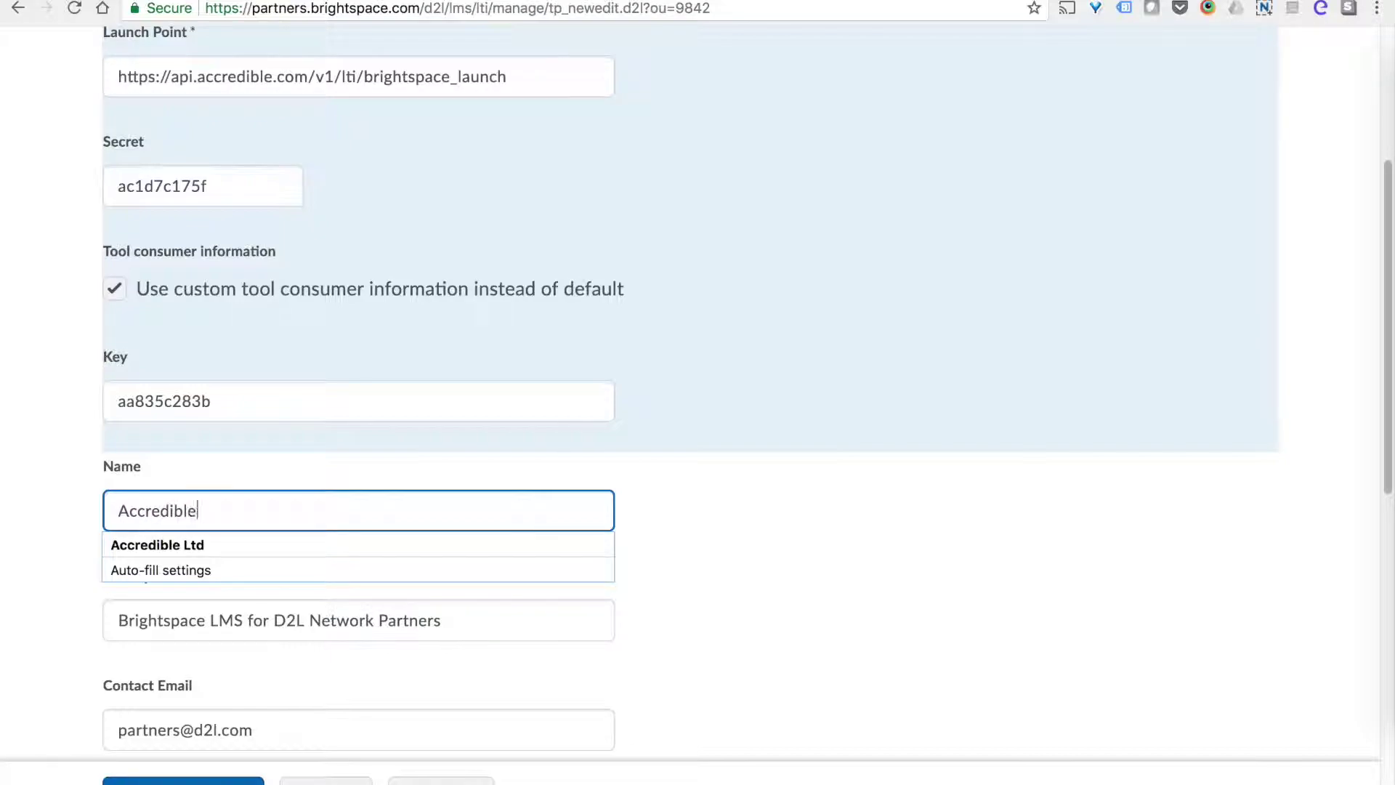
key("Tab")
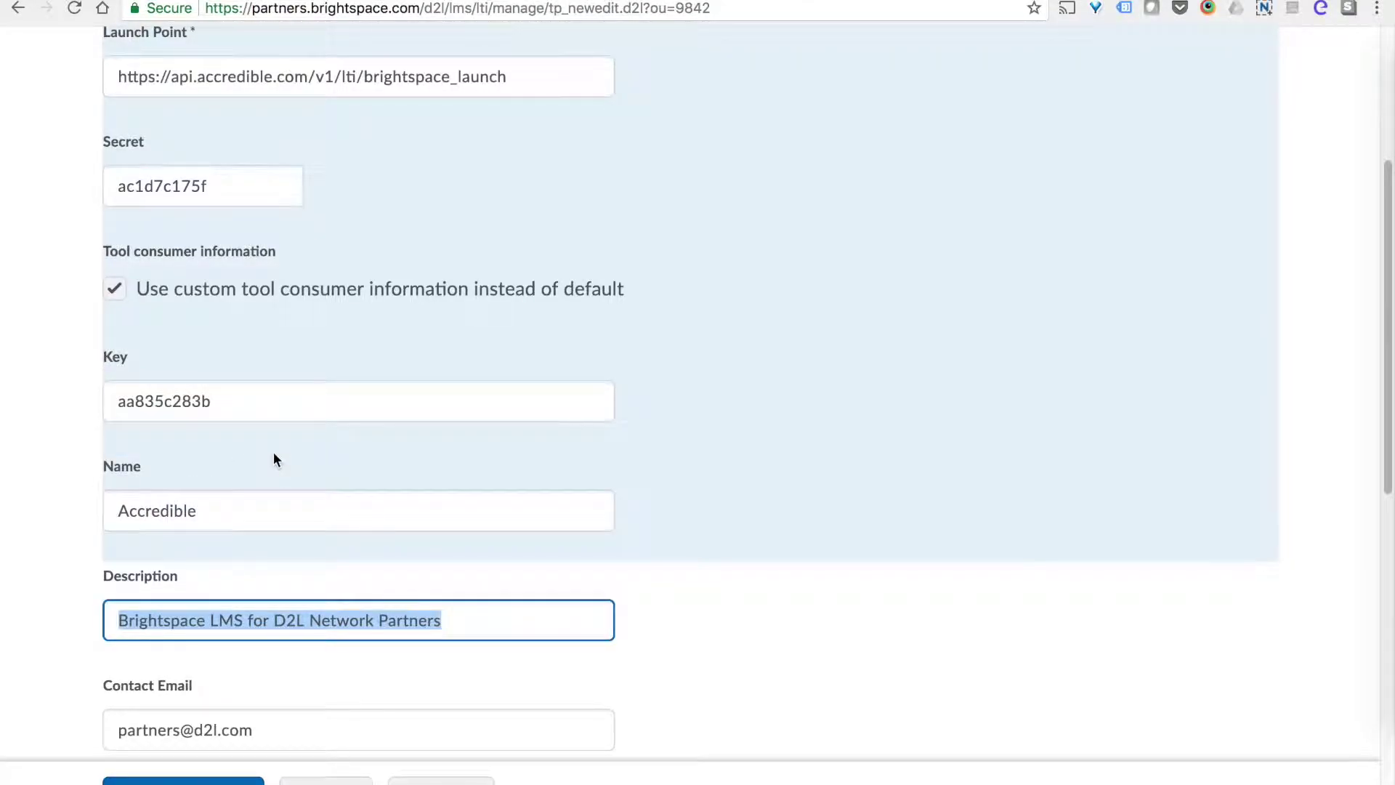
key("BackSpace")
type("Certific")
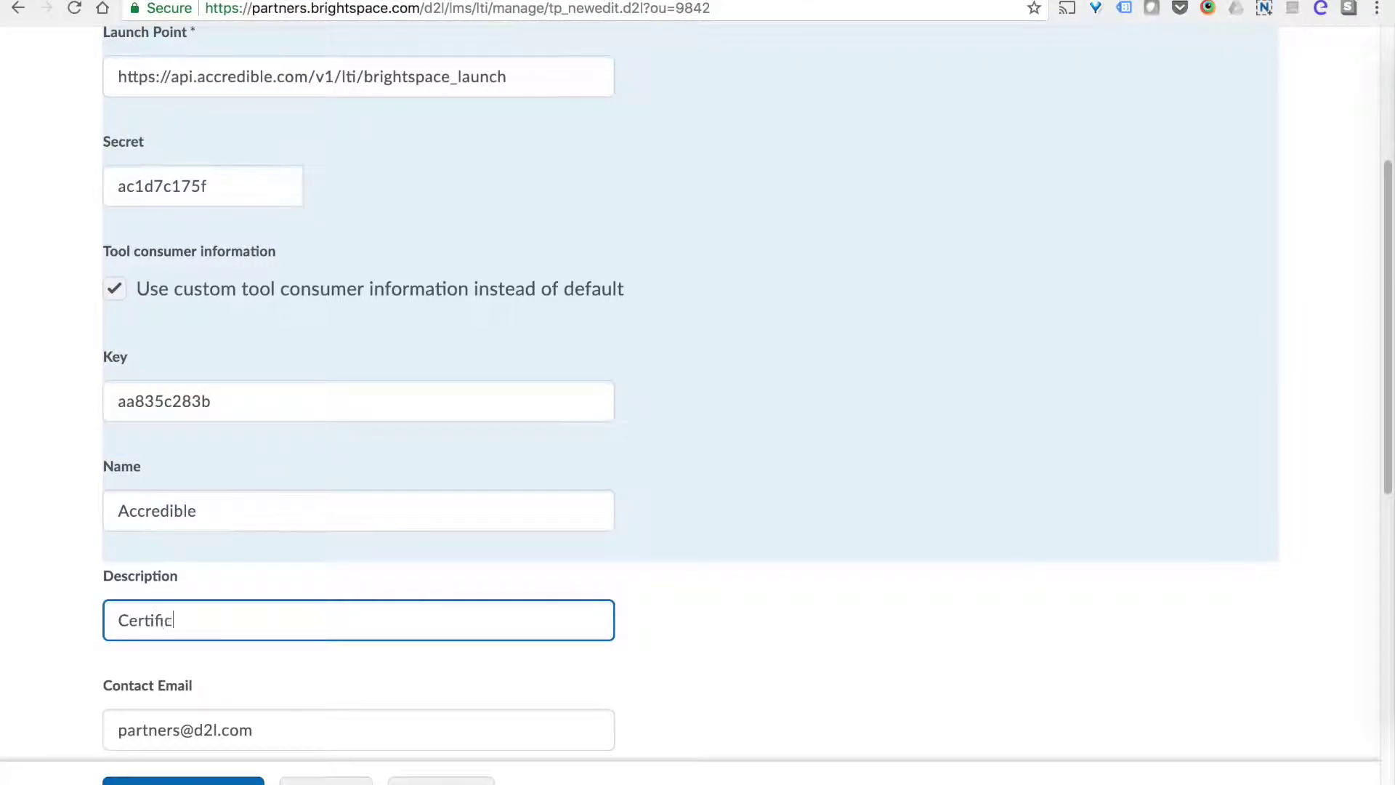
type("ates & Badges")
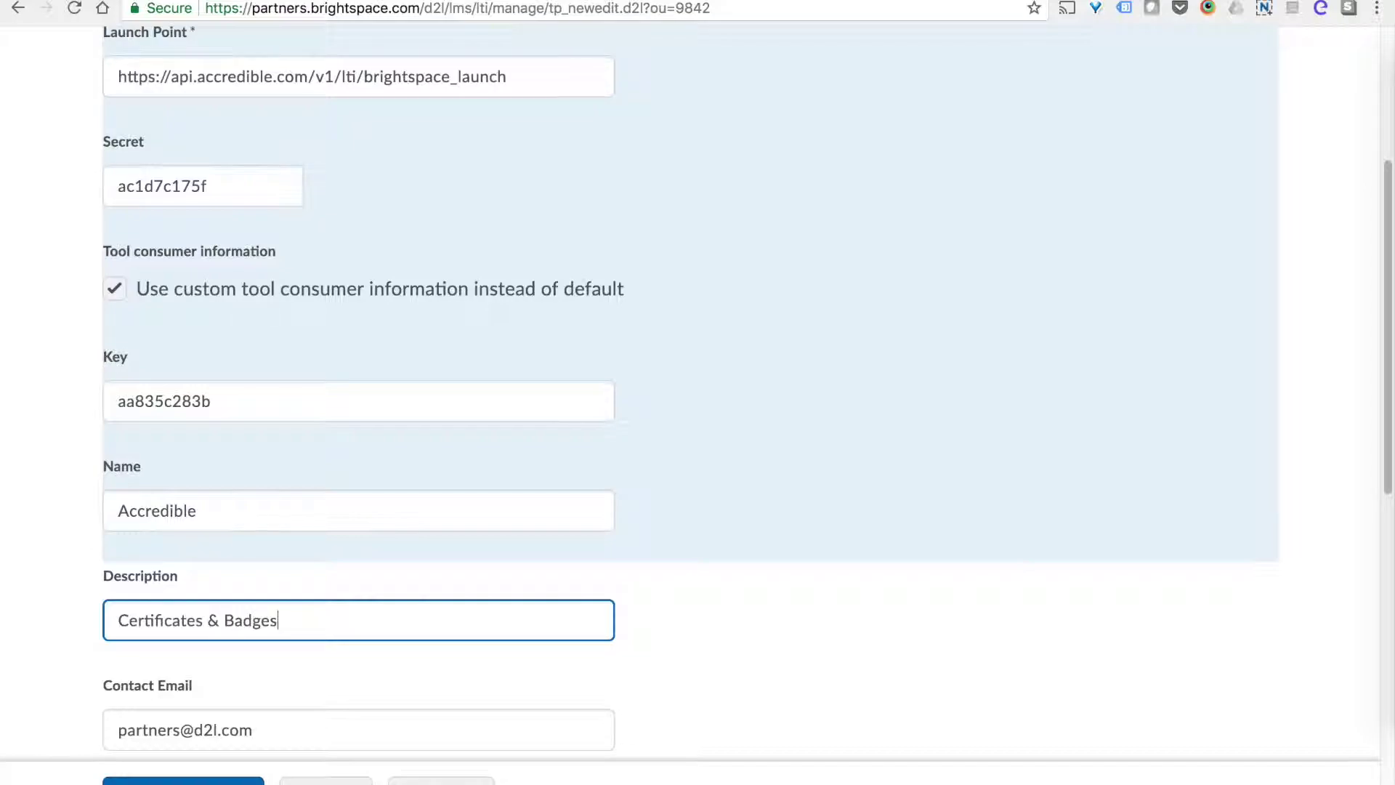
left_click(324, 407)
scroll(324, 407, "down", 4)
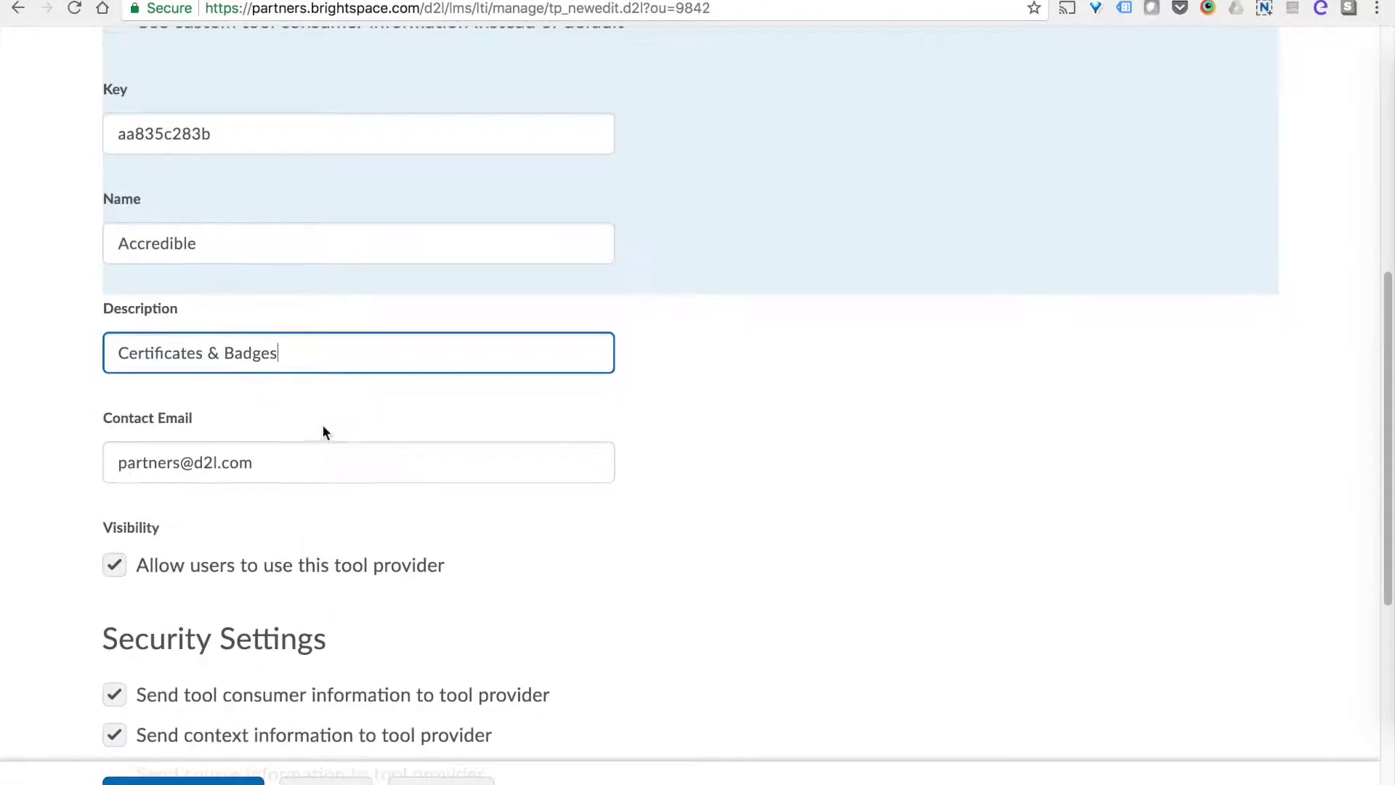
left_click_drag(318, 460, 75, 458)
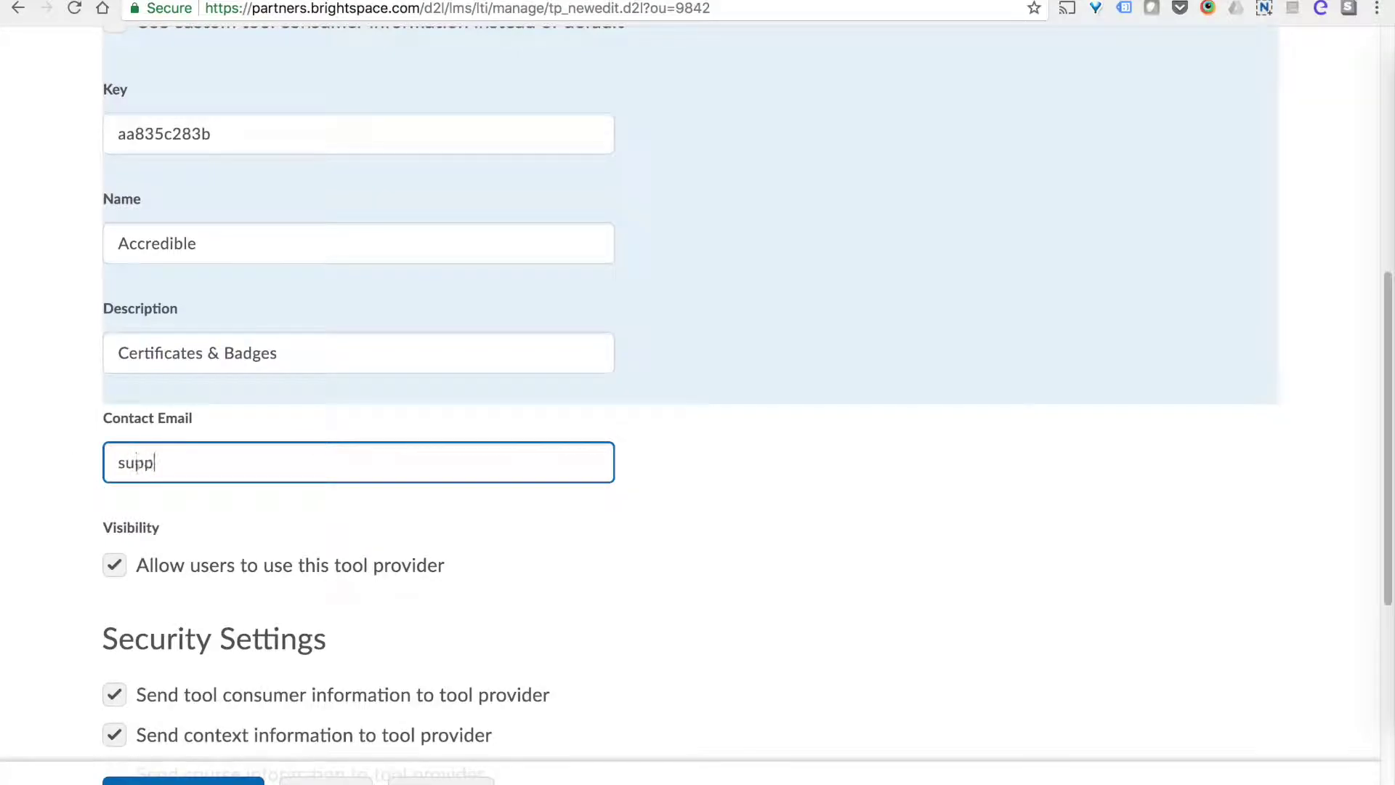
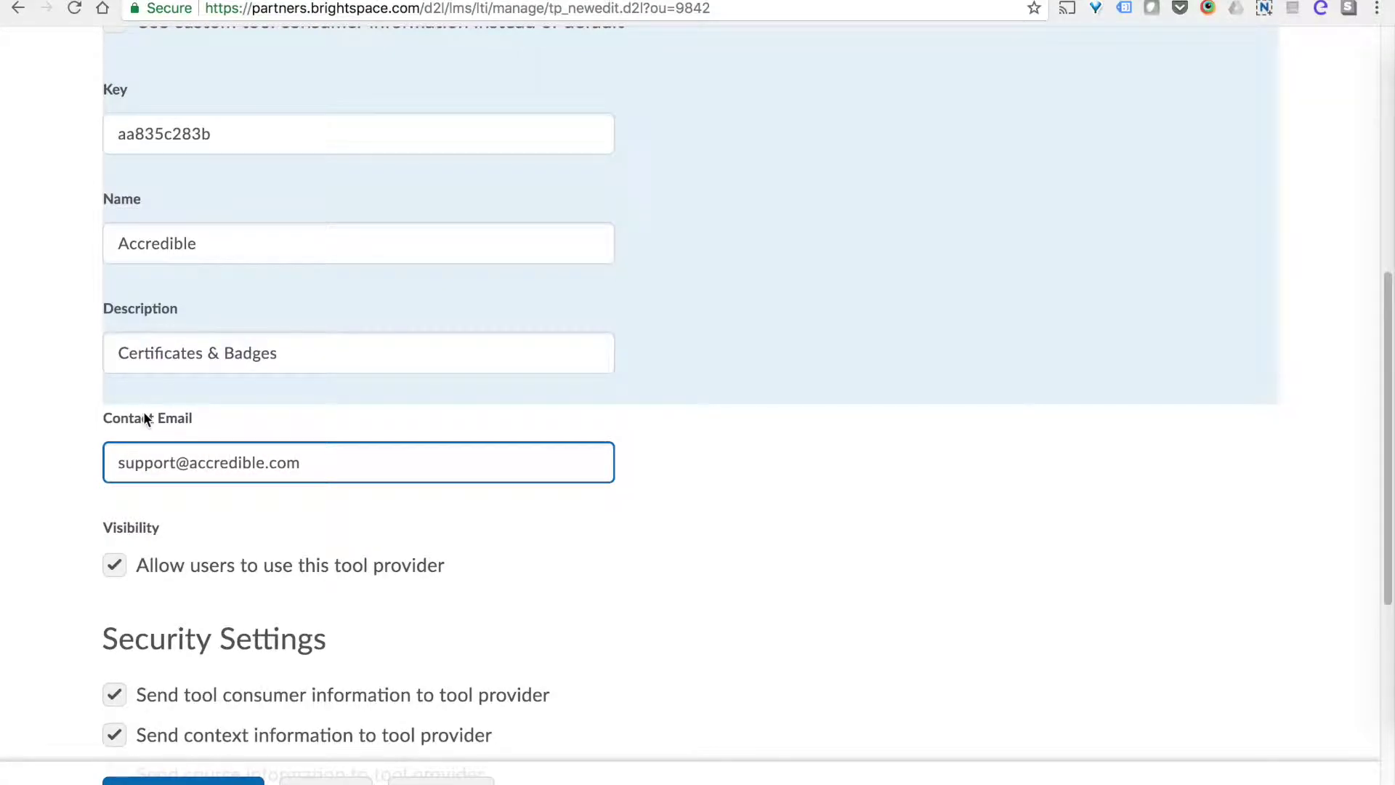
scroll(145, 416, "down", 2)
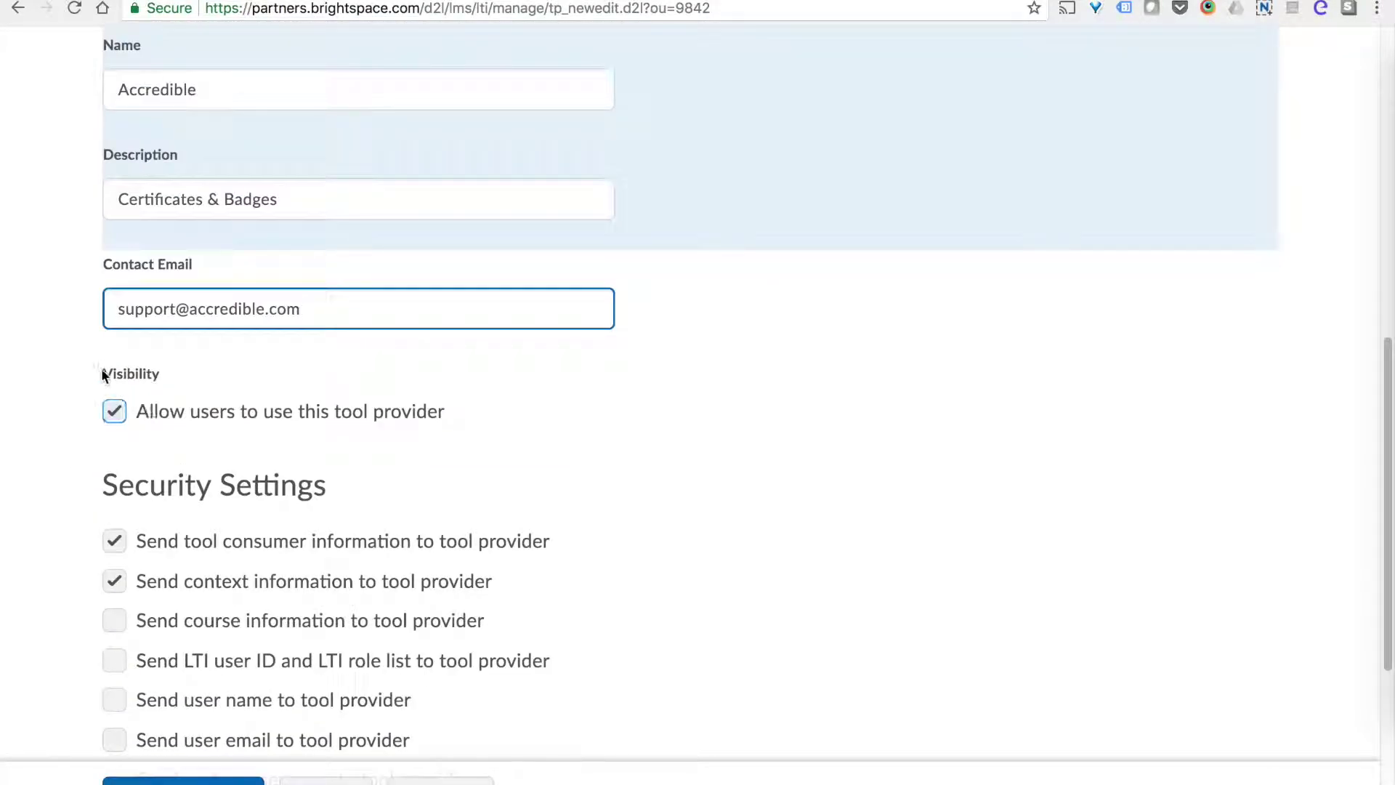
Enable sending course info, LTI user ID and roles, user name, user email and system role.
scroll(146, 346, "down", 2)
scroll(146, 341, "down", 2)
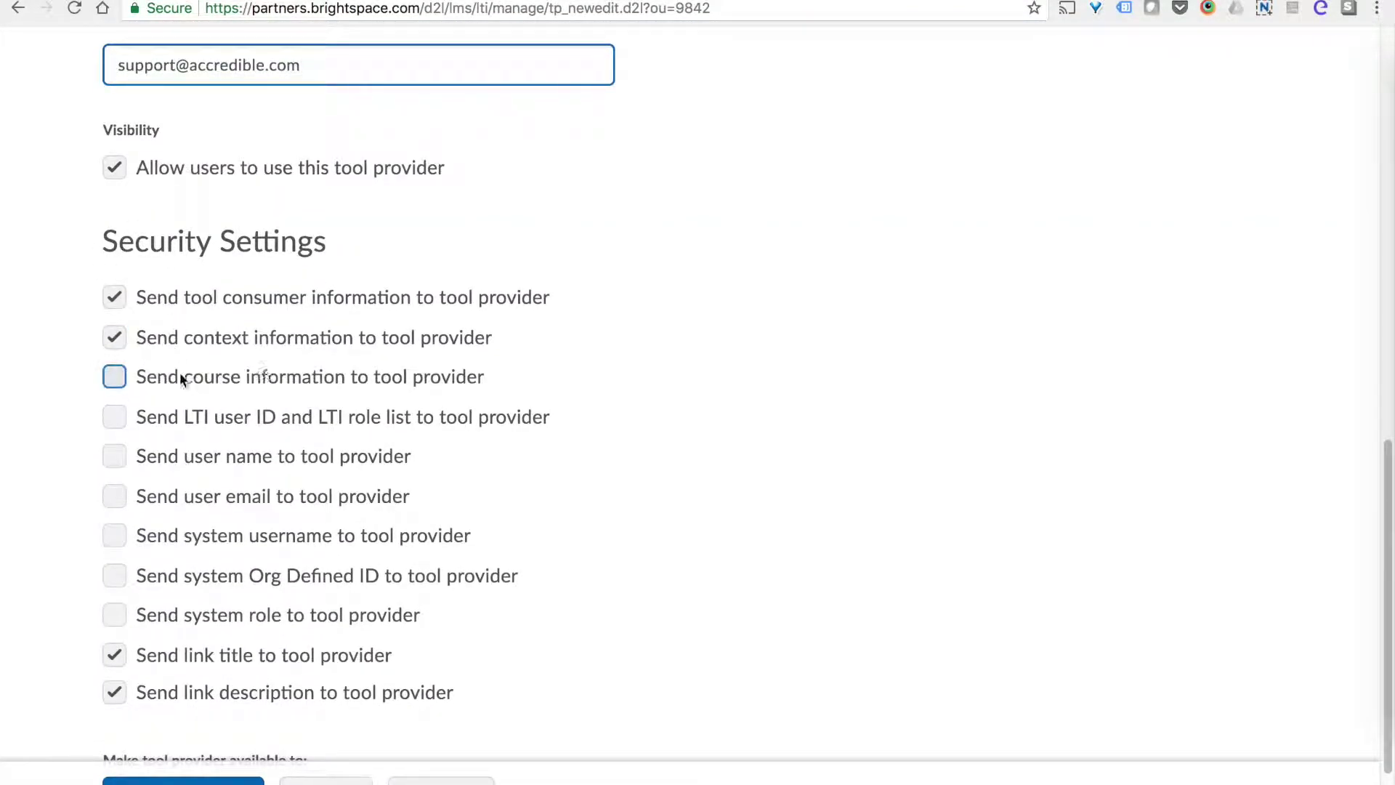
left_click(113, 380)
left_click(114, 418)
left_click(115, 462)
left_click(117, 499)
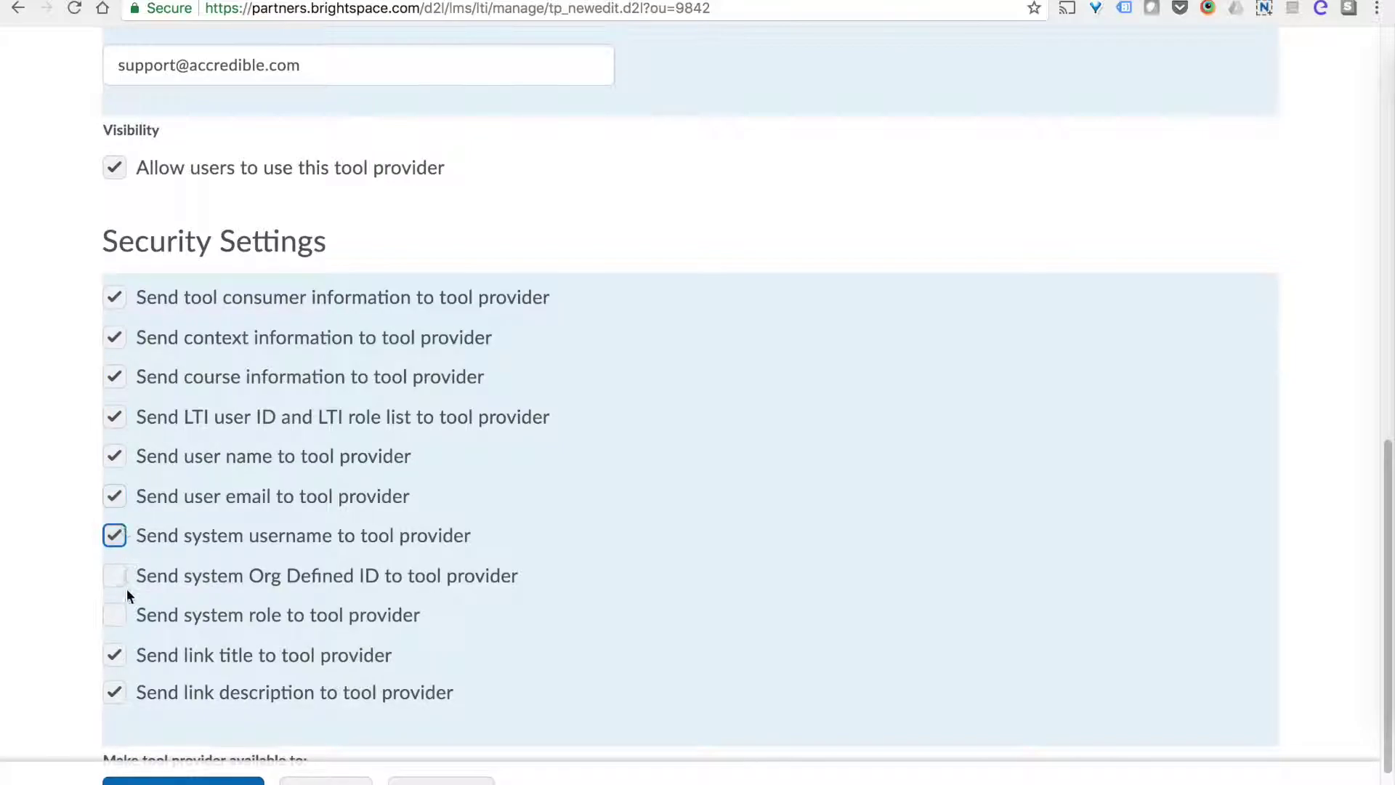
left_click(115, 615)
scroll(477, 564, "down", 2)
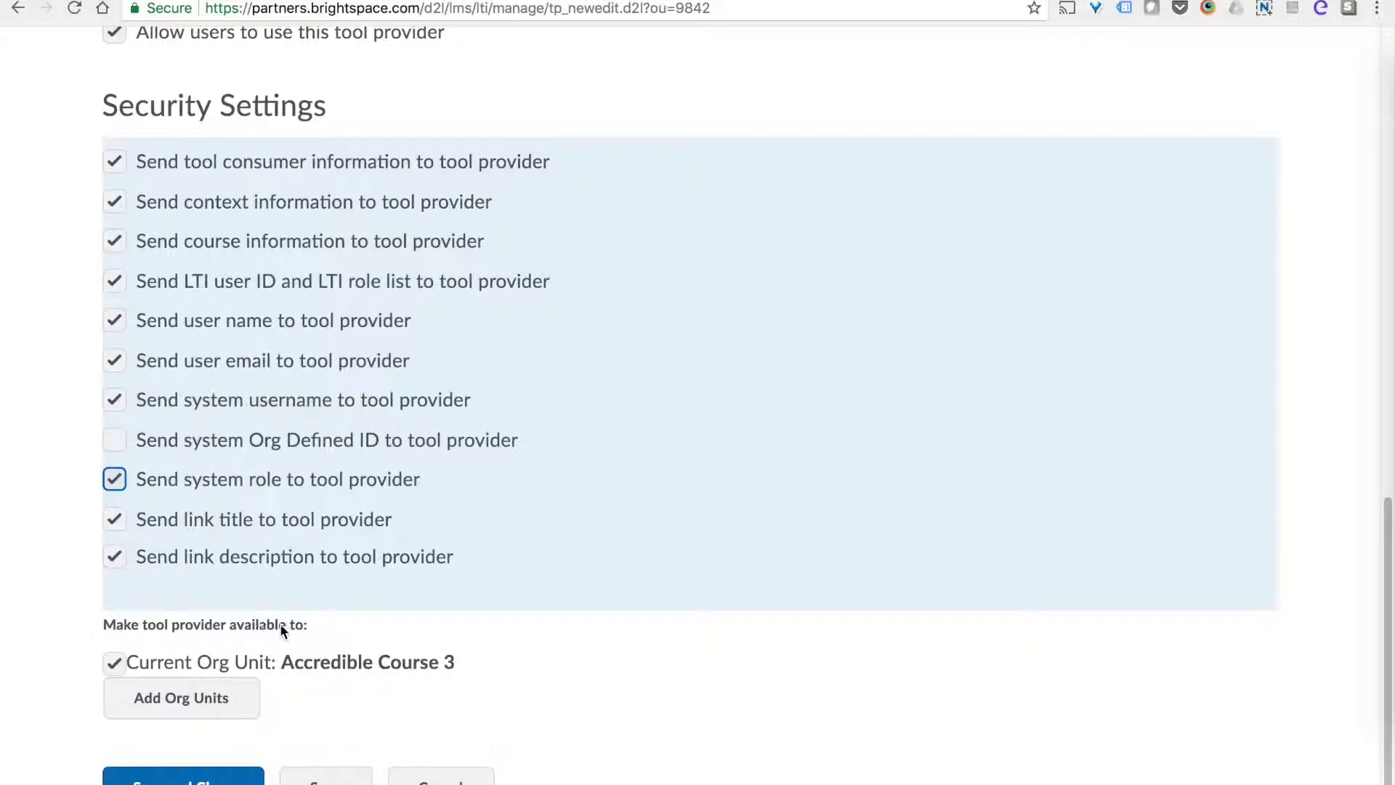
Add Accredible Course 3 as an org unit for the provider, then save and close it.
left_click(217, 704)
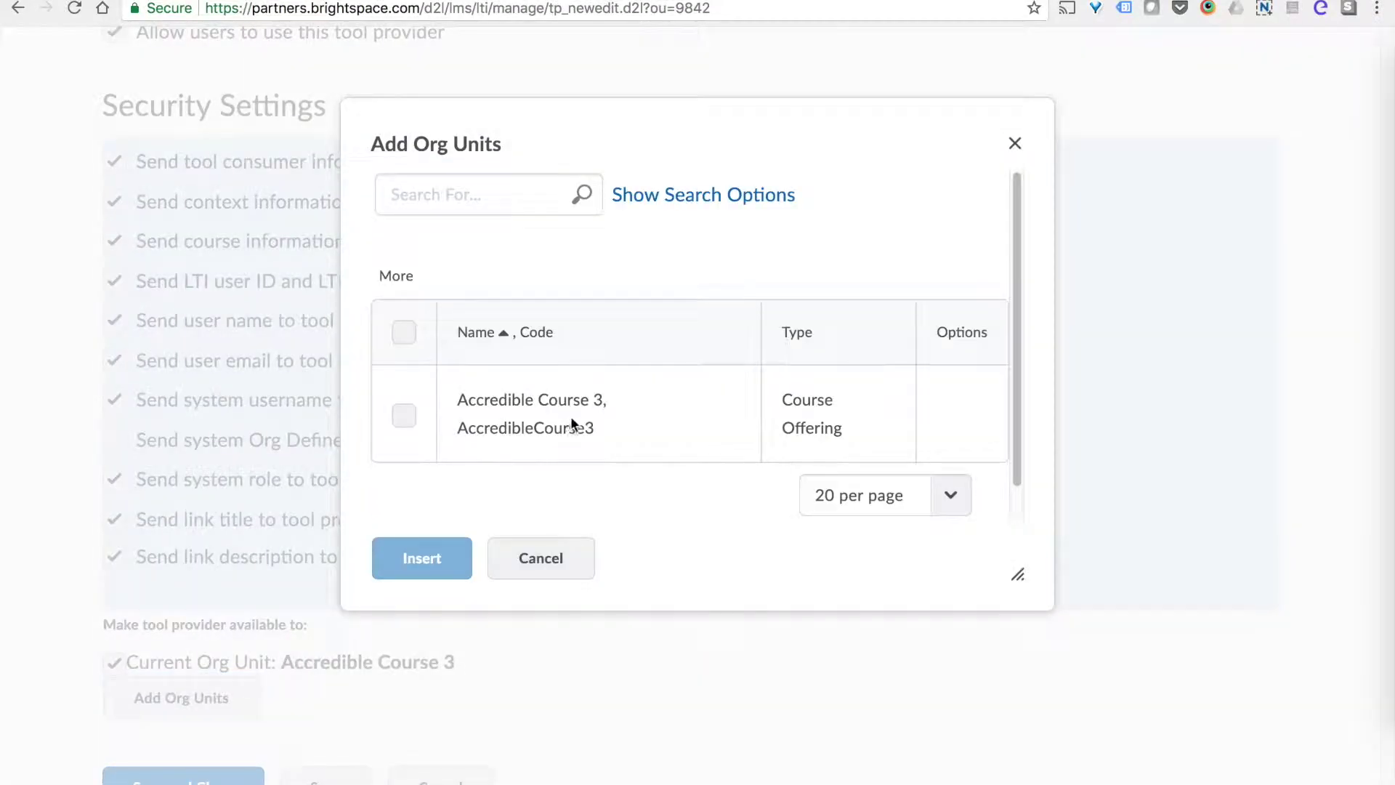
left_click(404, 417)
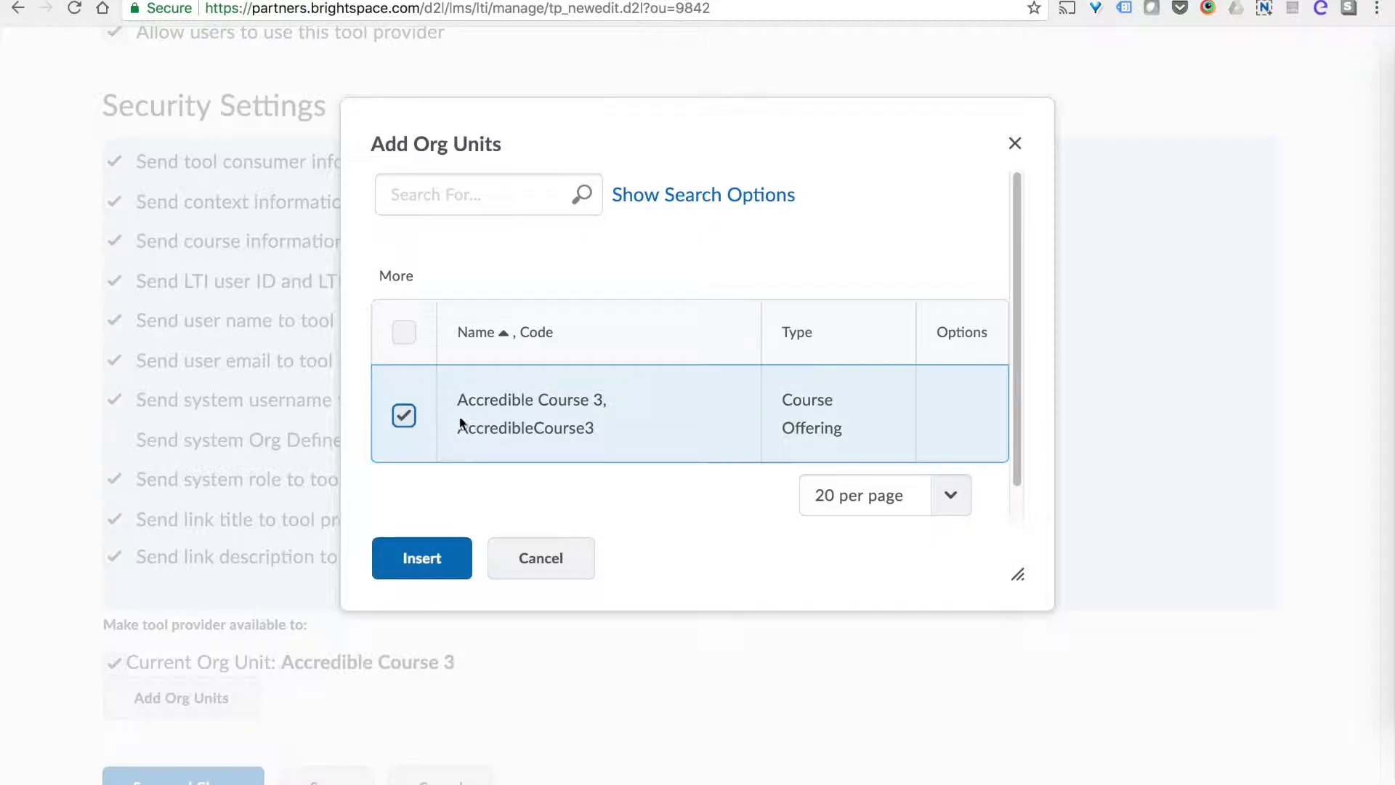
scroll(846, 425, "down", 1)
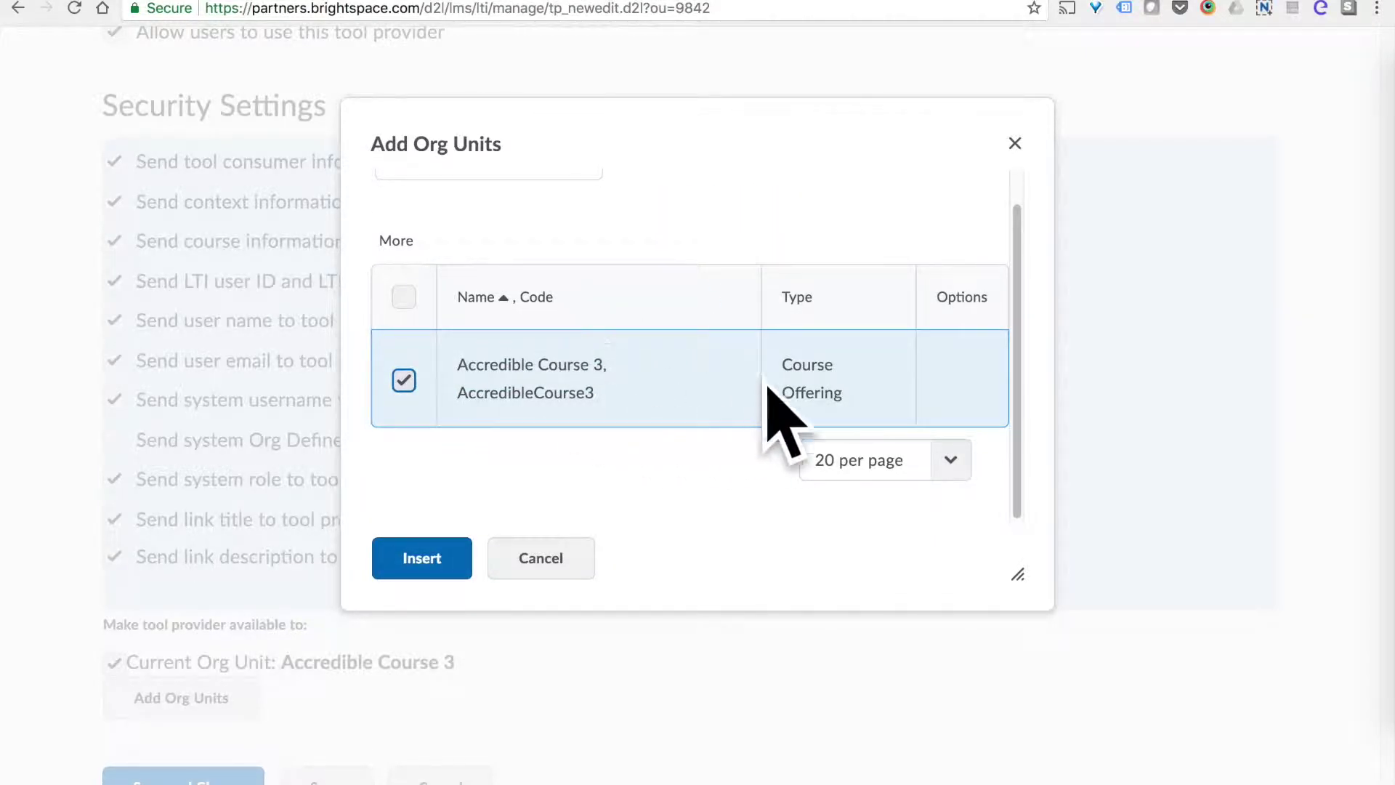
left_click(456, 557)
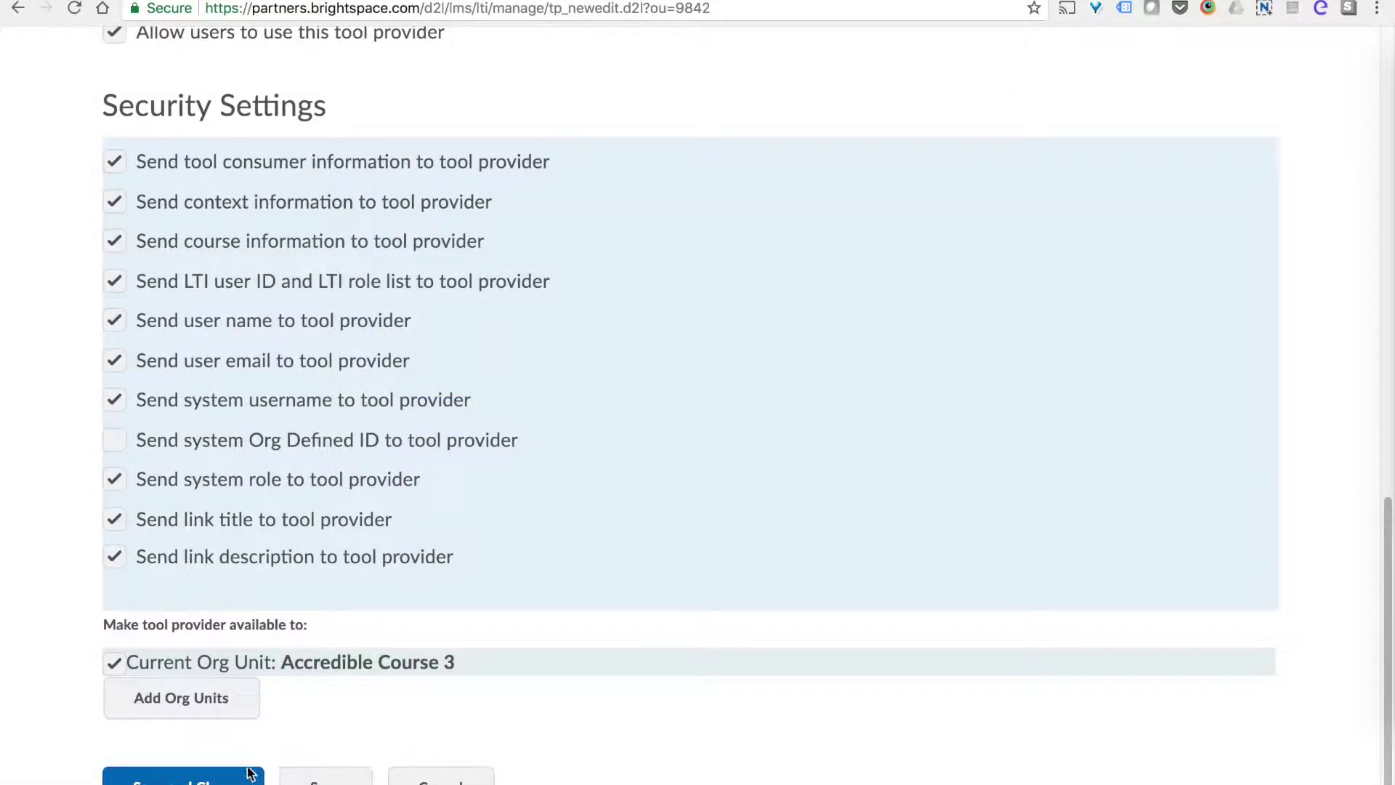
left_click(183, 778)
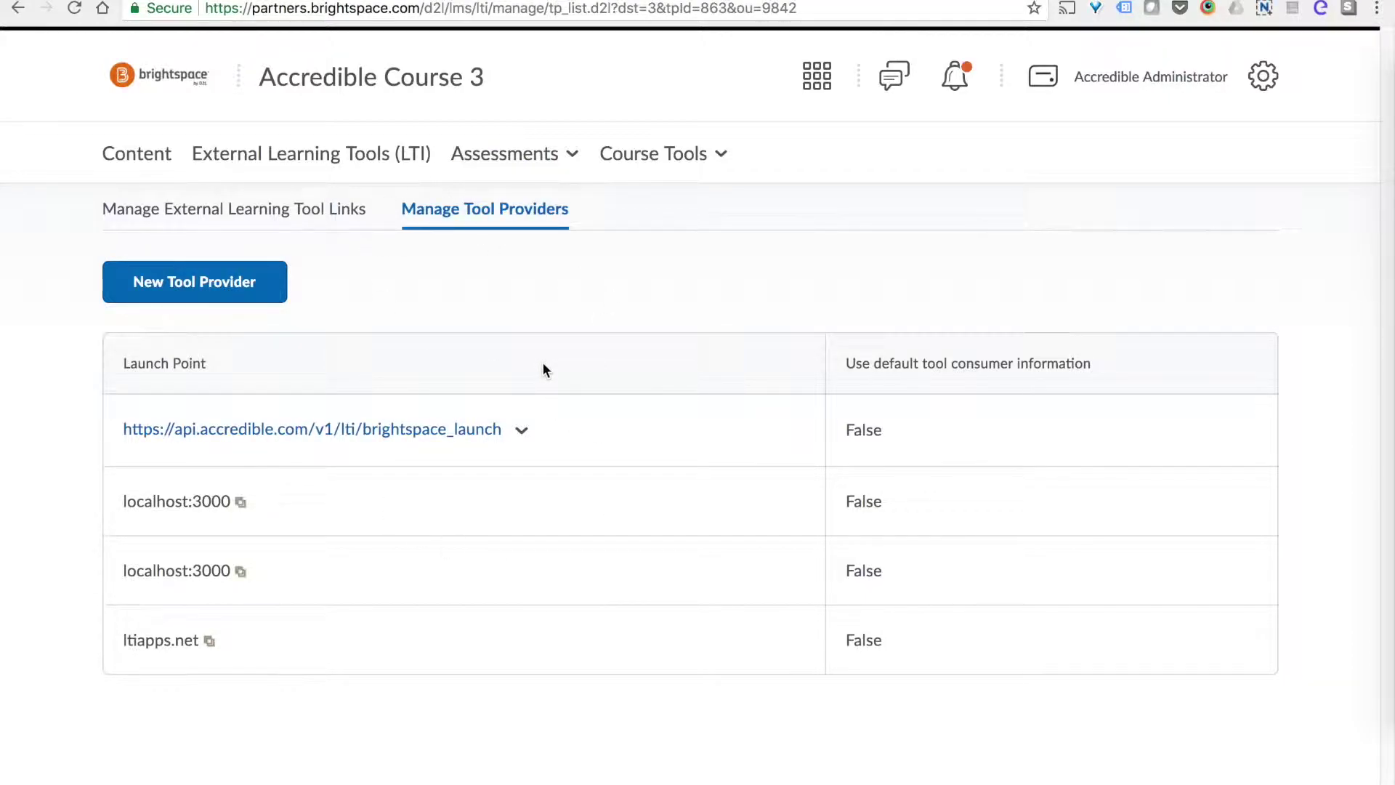
Under Manage External Learning Tool Links, create a New Link titled 'Certificate'.
left_click(273, 211)
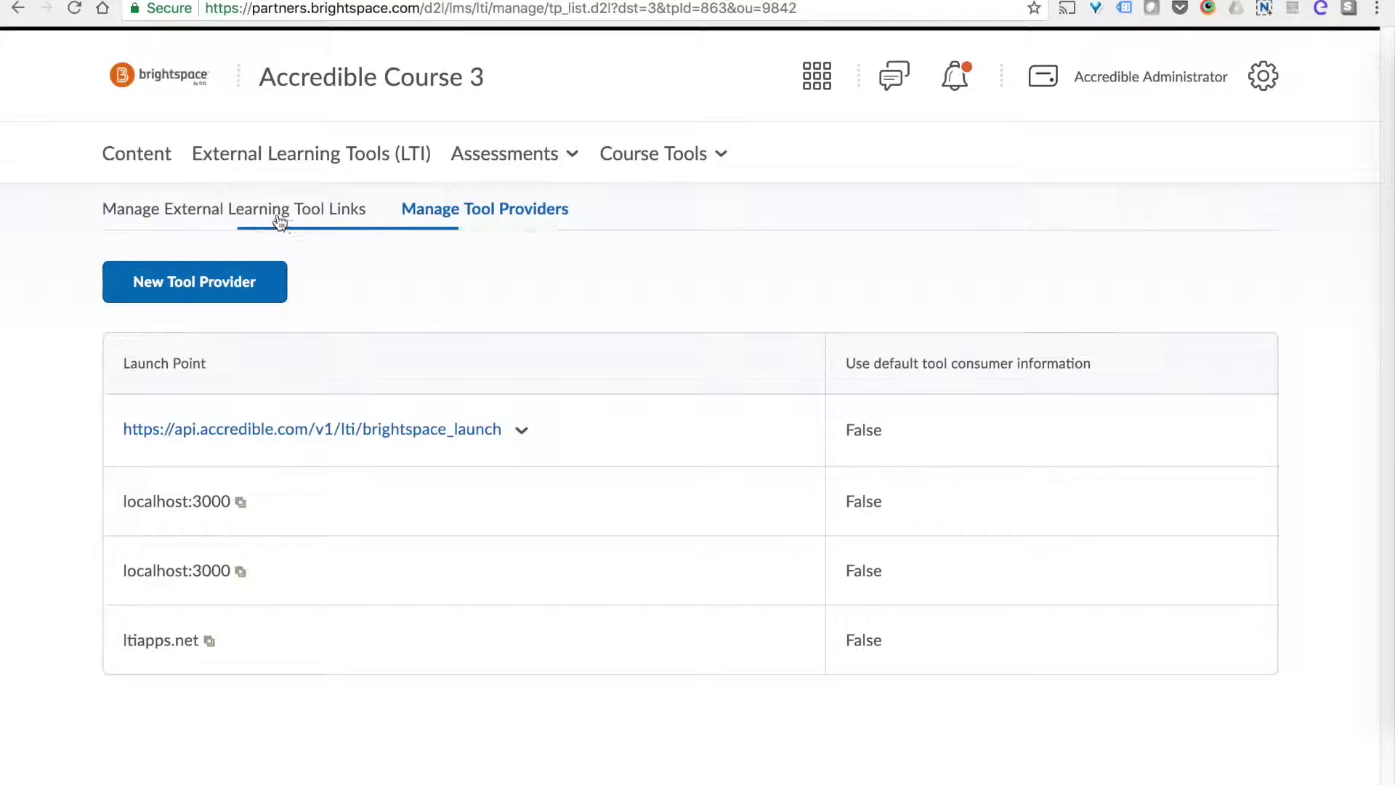
left_click(224, 218)
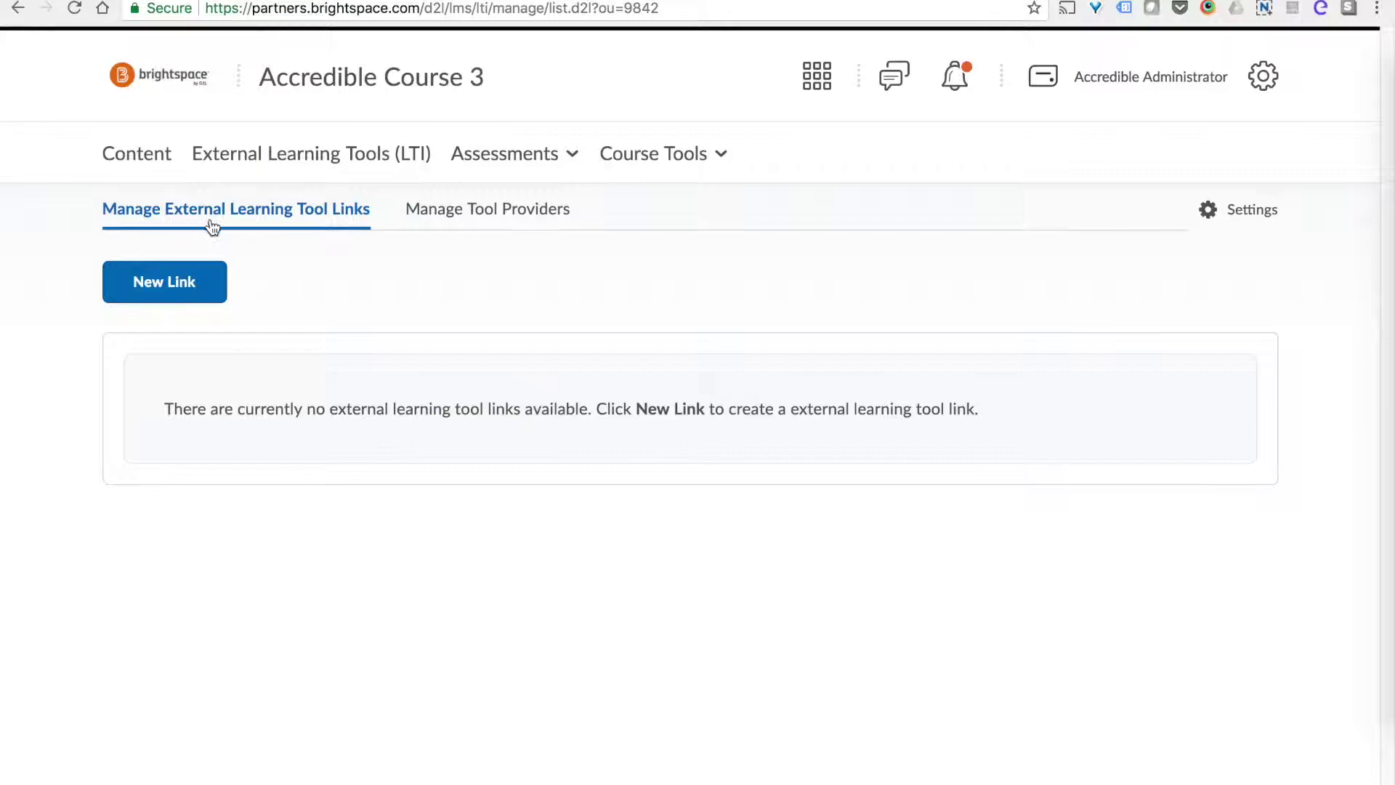
left_click(180, 286)
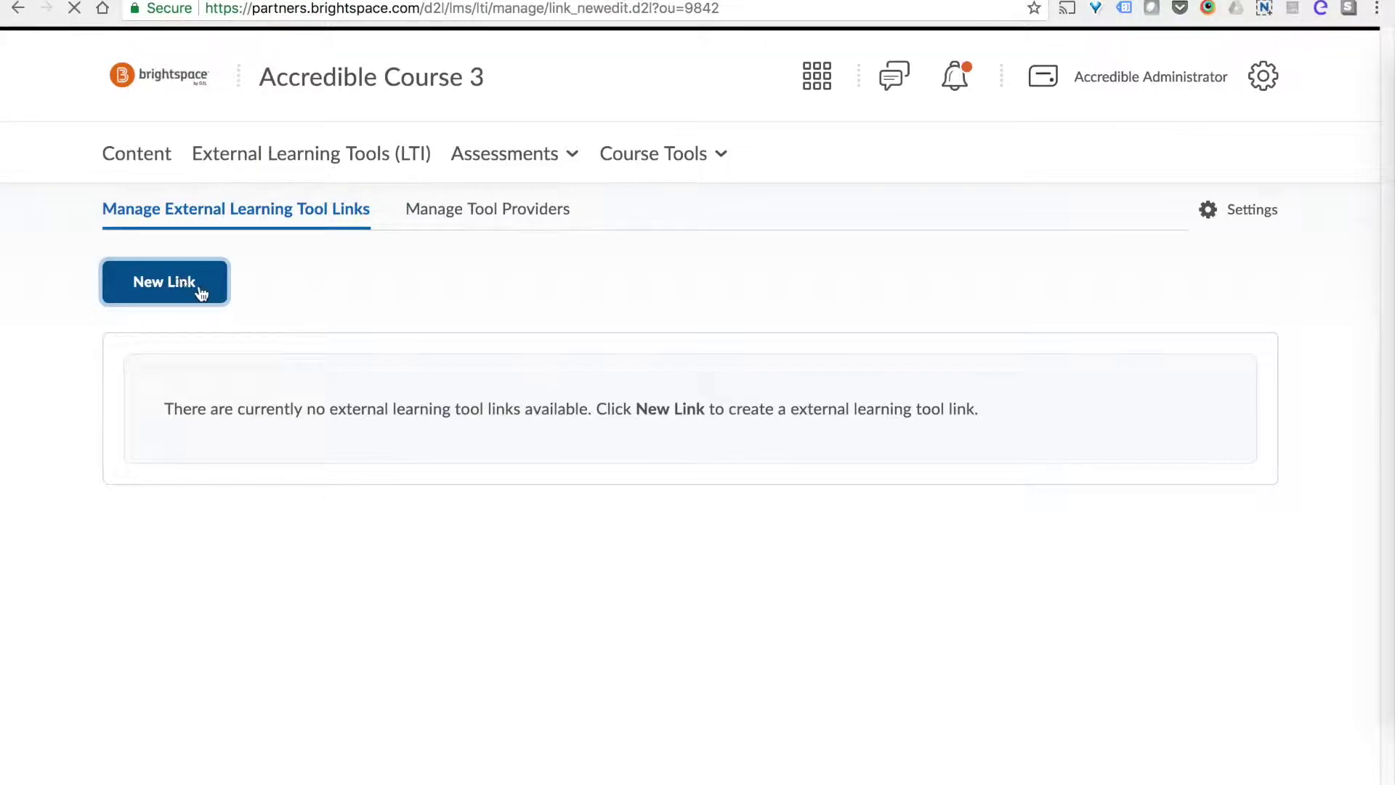
left_click(202, 393)
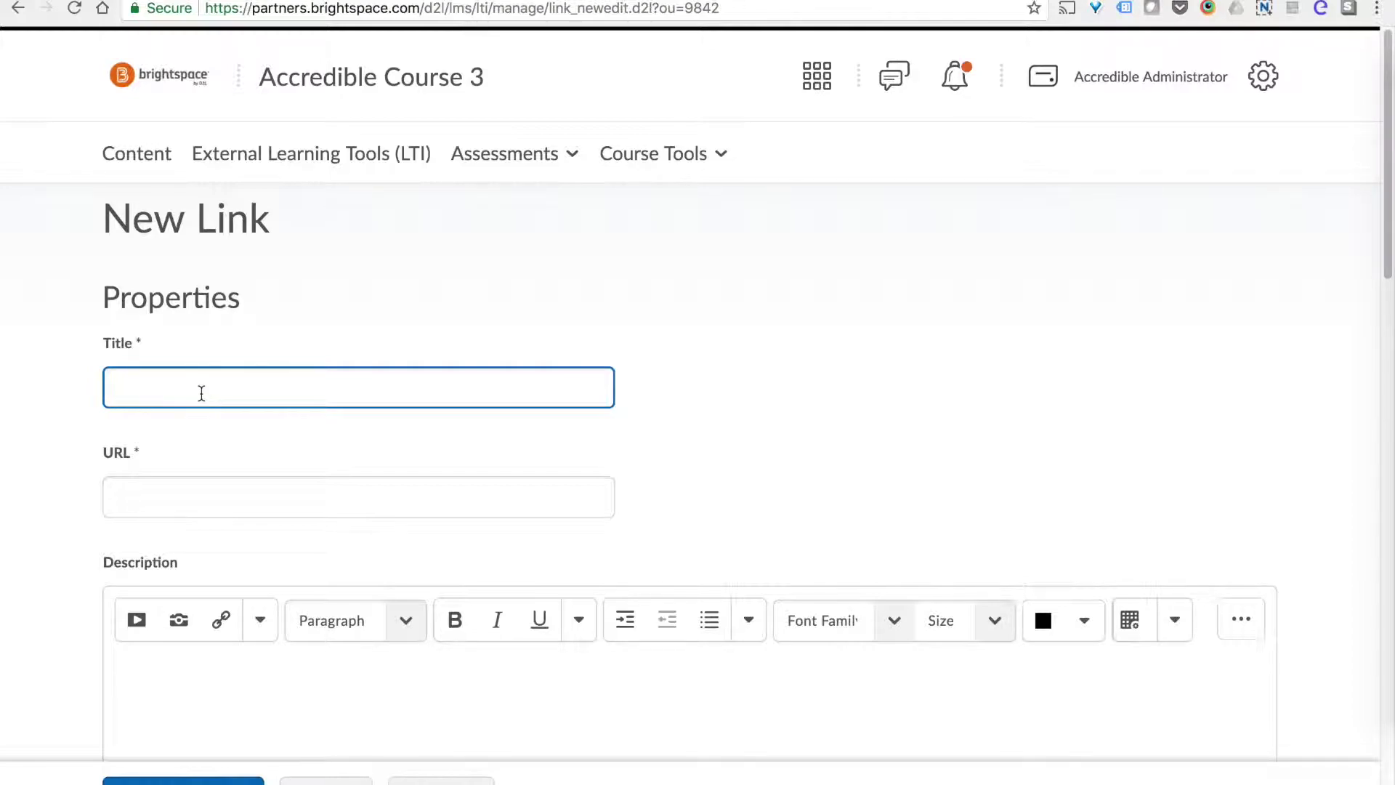
type("Certificate")
key("Tab")
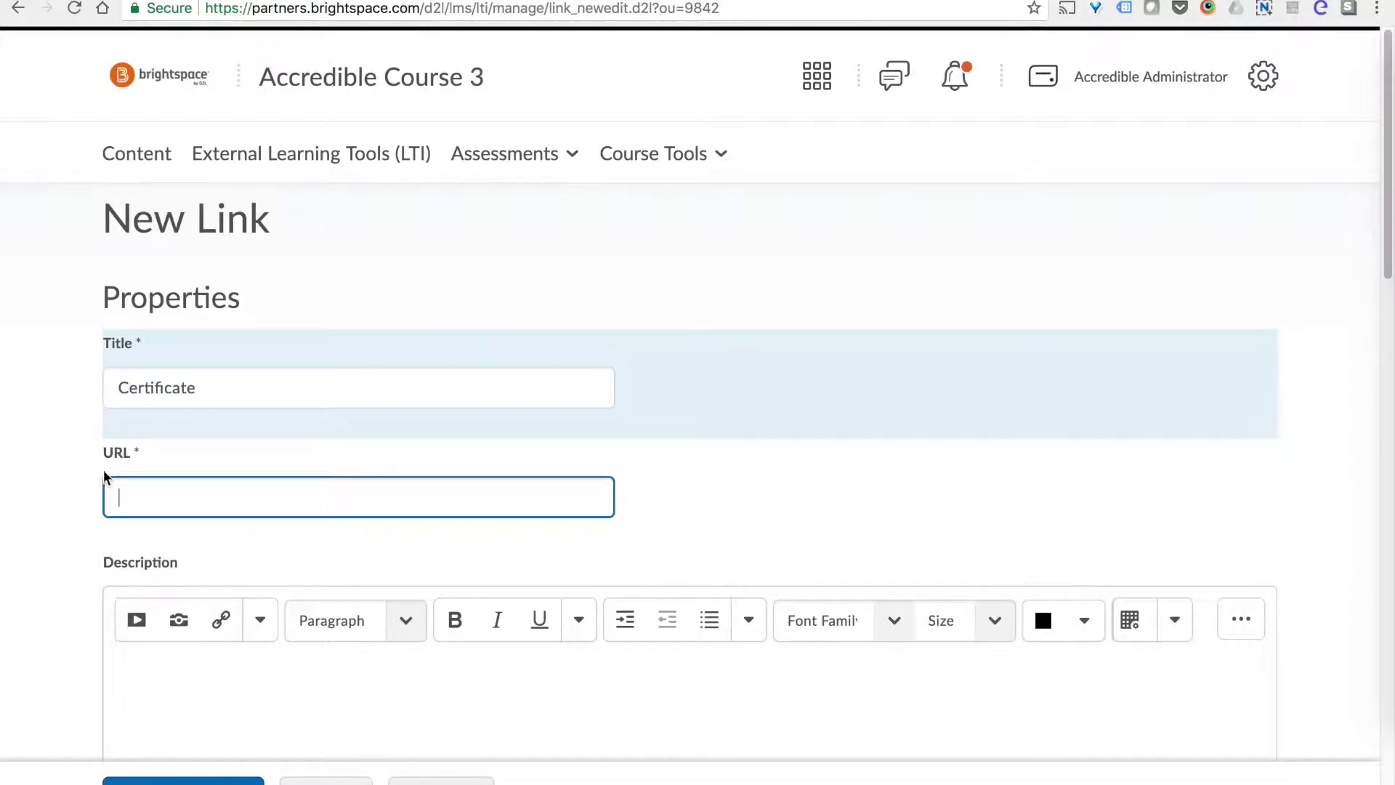
Copy the Brightspace launch URL from step 4 of the Accredible help article.
key("ctrl+Tab")
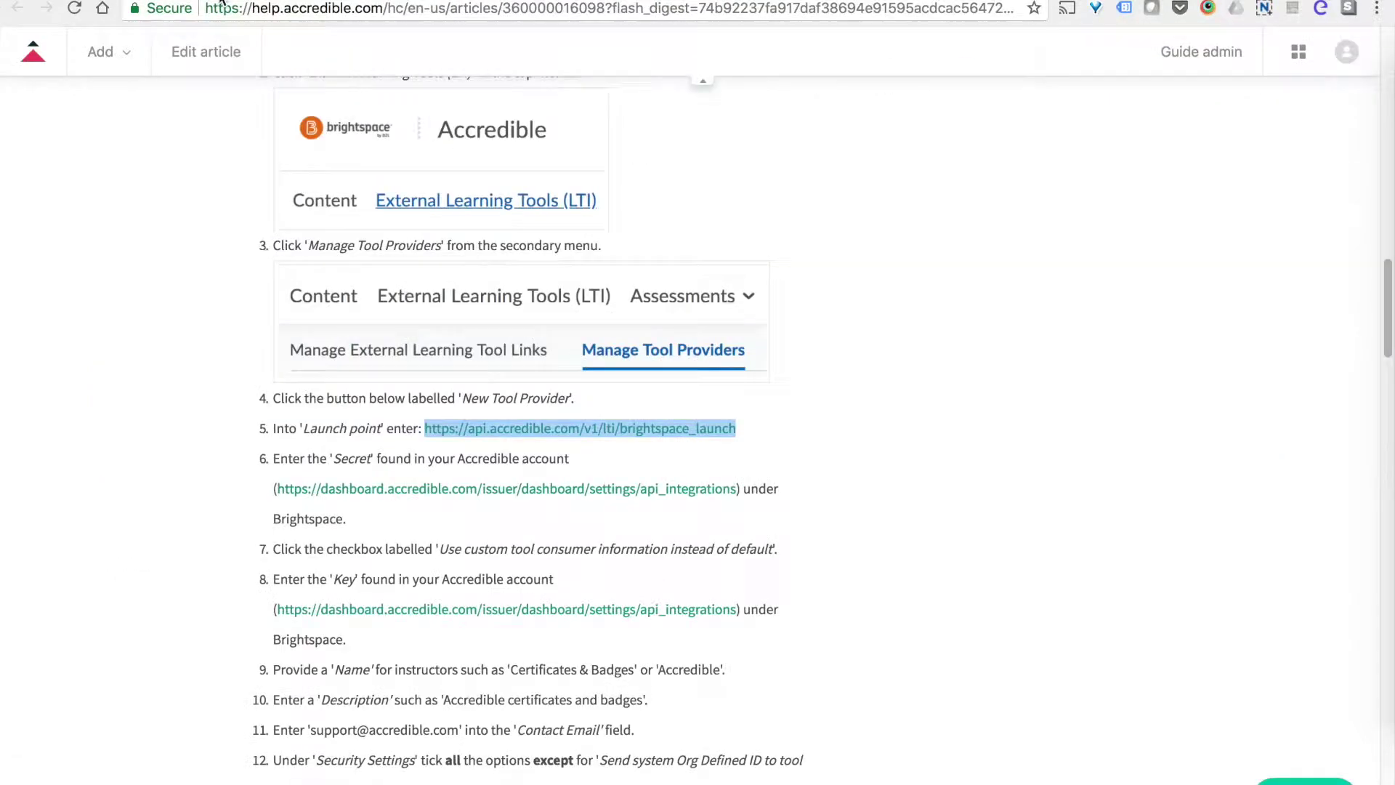
scroll(579, 442, "down", 9)
scroll(578, 442, "down", 15)
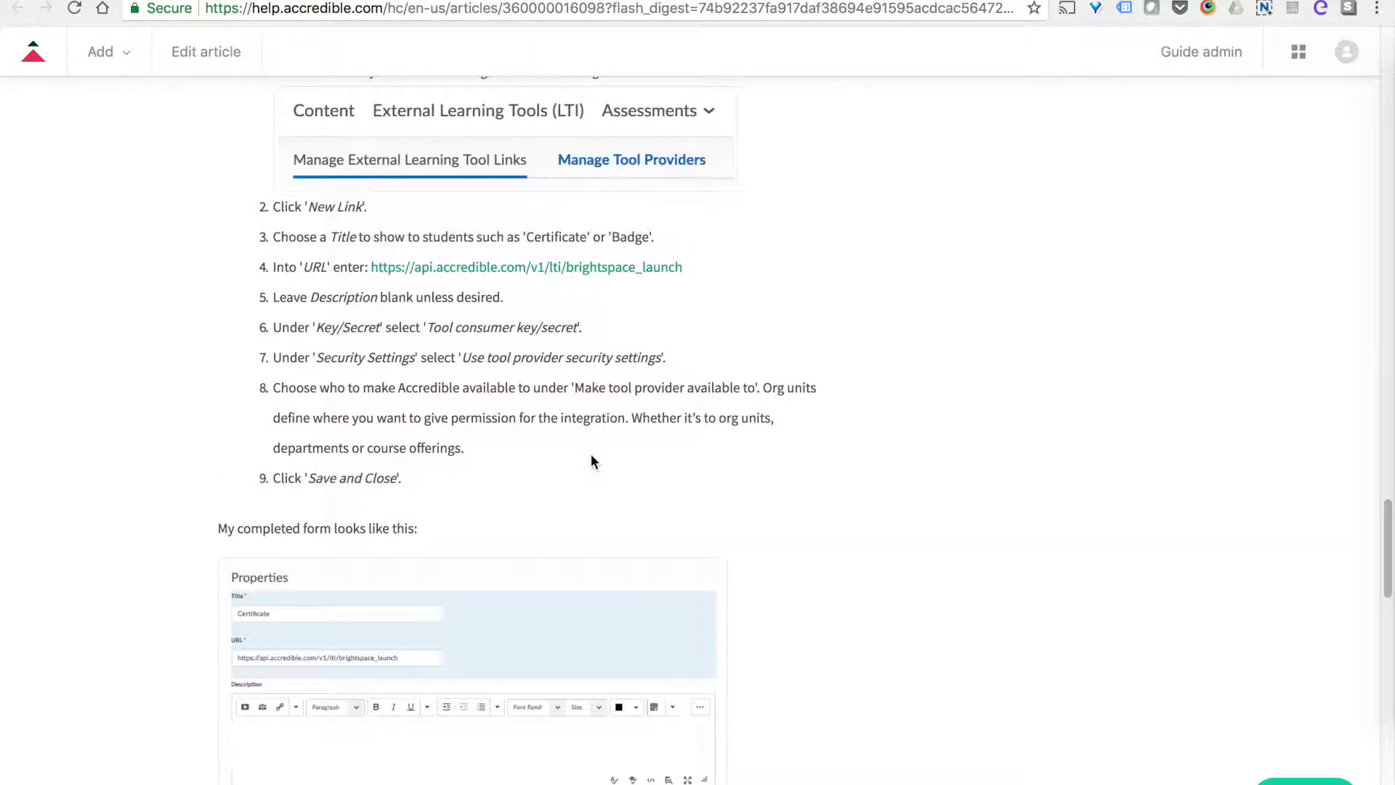
left_click_drag(687, 268, 373, 267)
right_click(521, 266)
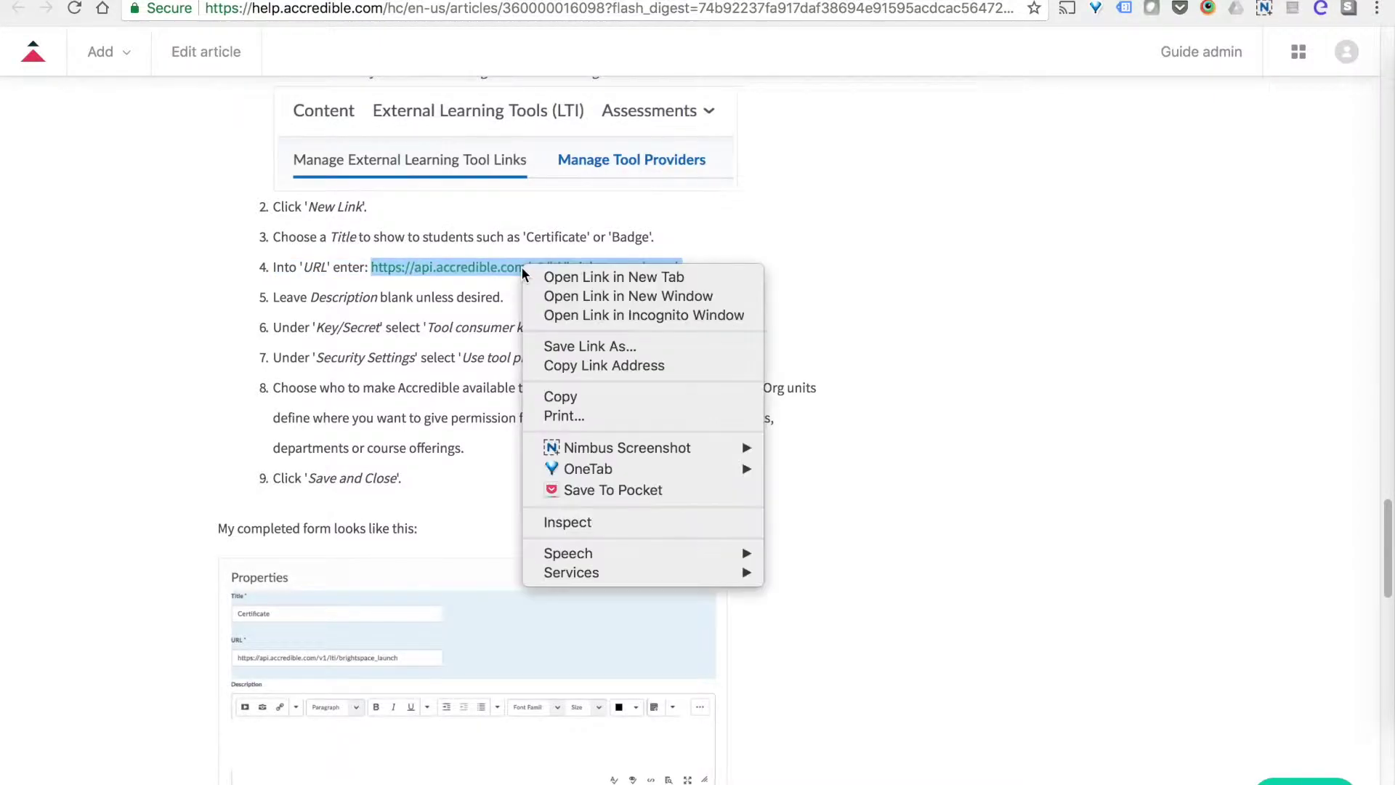
left_click(588, 399)
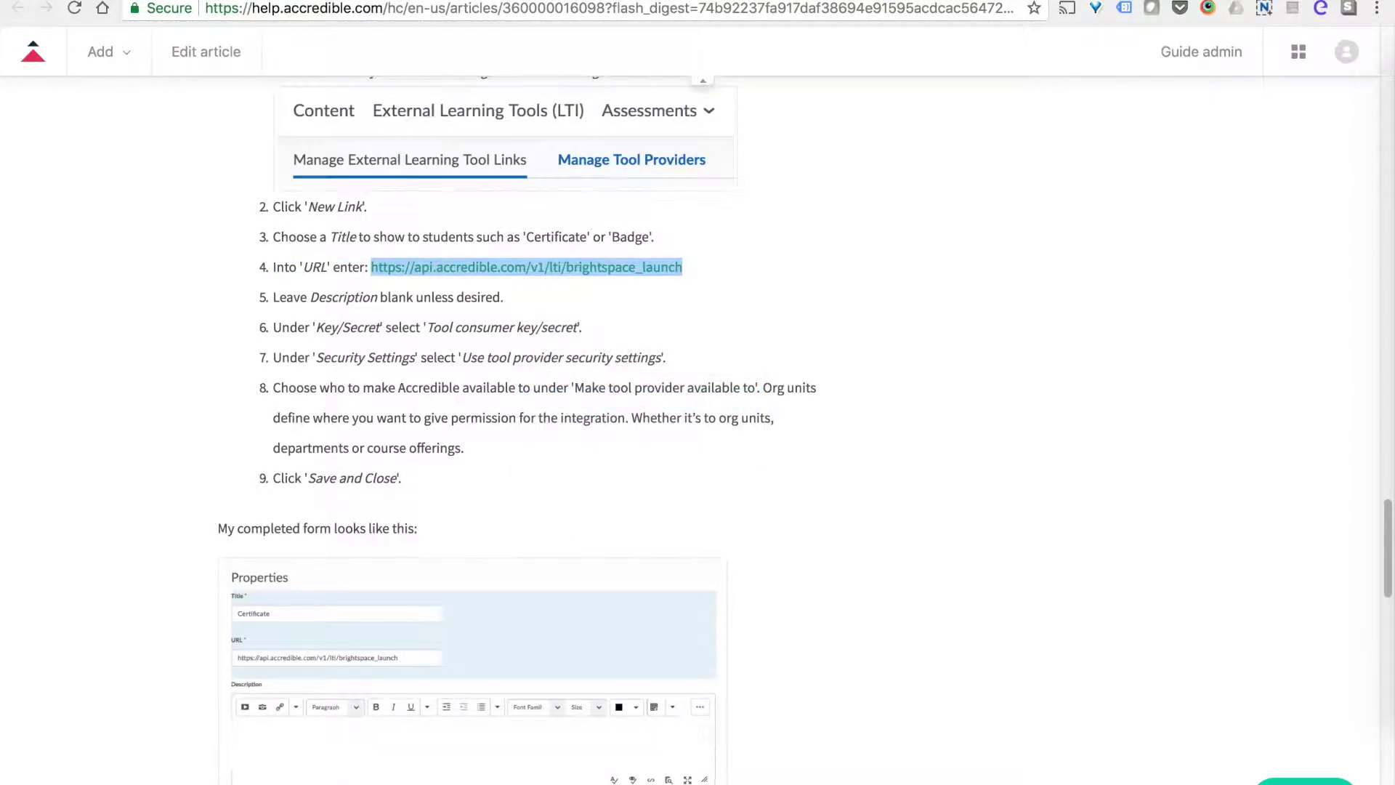
key("ctrl+Tab")
Paste the Accredible launch URL into the Certificate link's URL field.
right_click(320, 494)
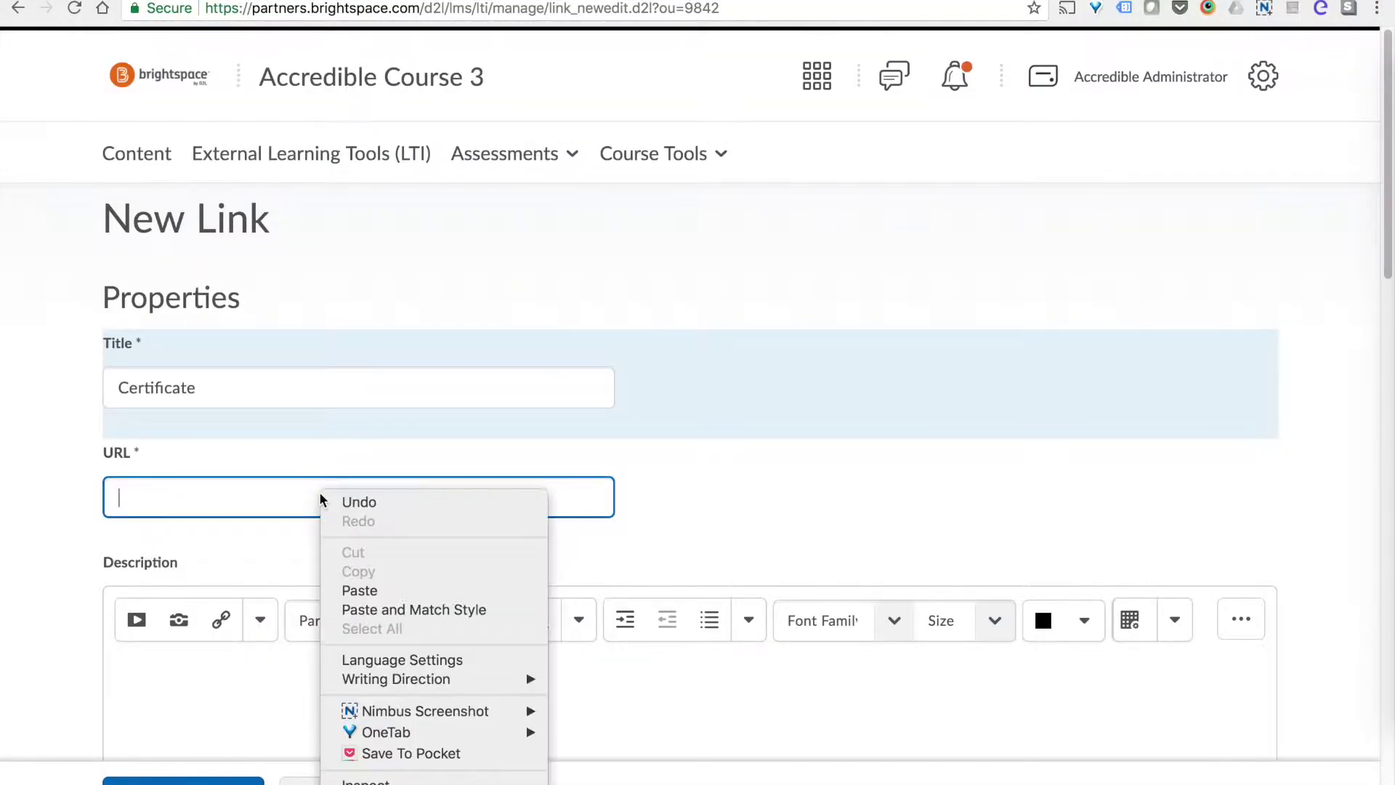
left_click(391, 591)
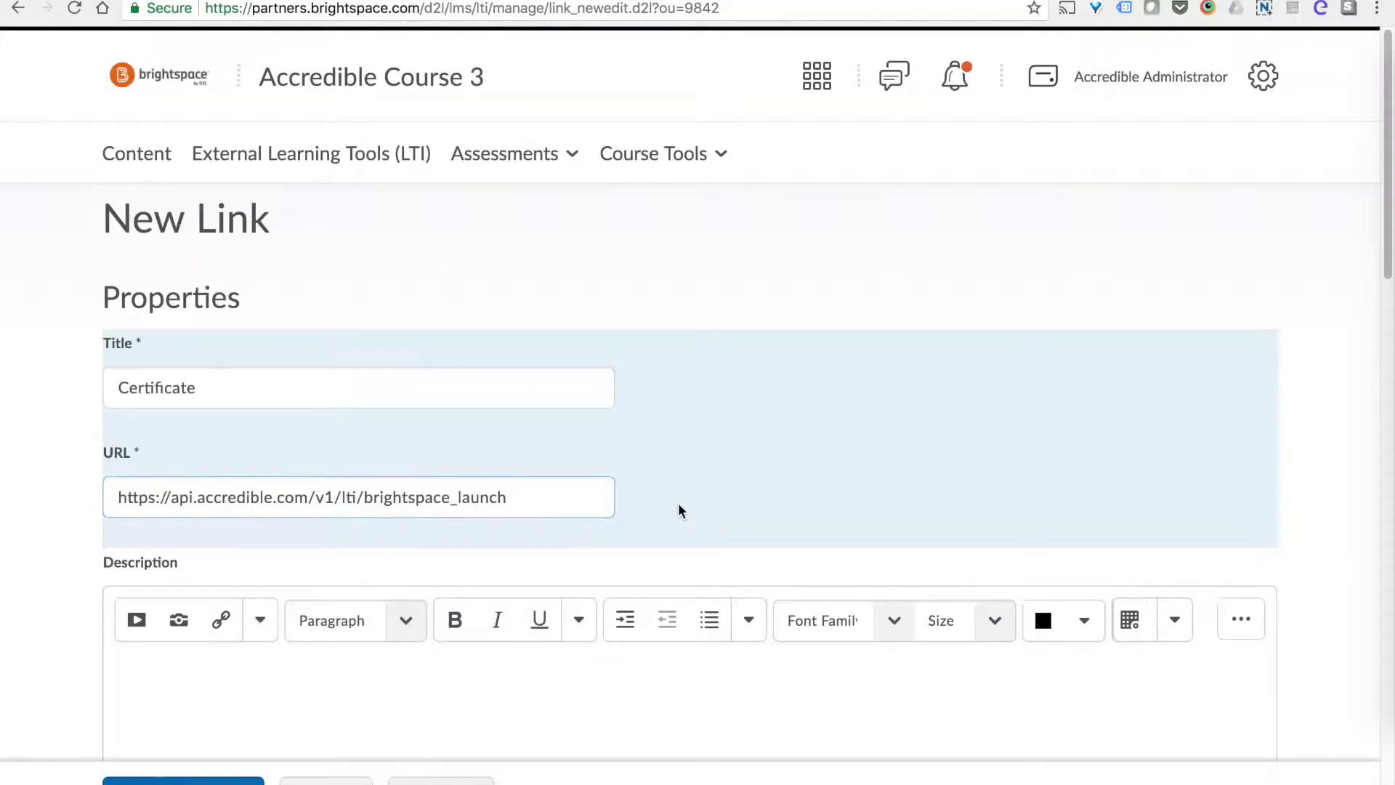
scroll(678, 503, "down", 2)
left_click(493, 507)
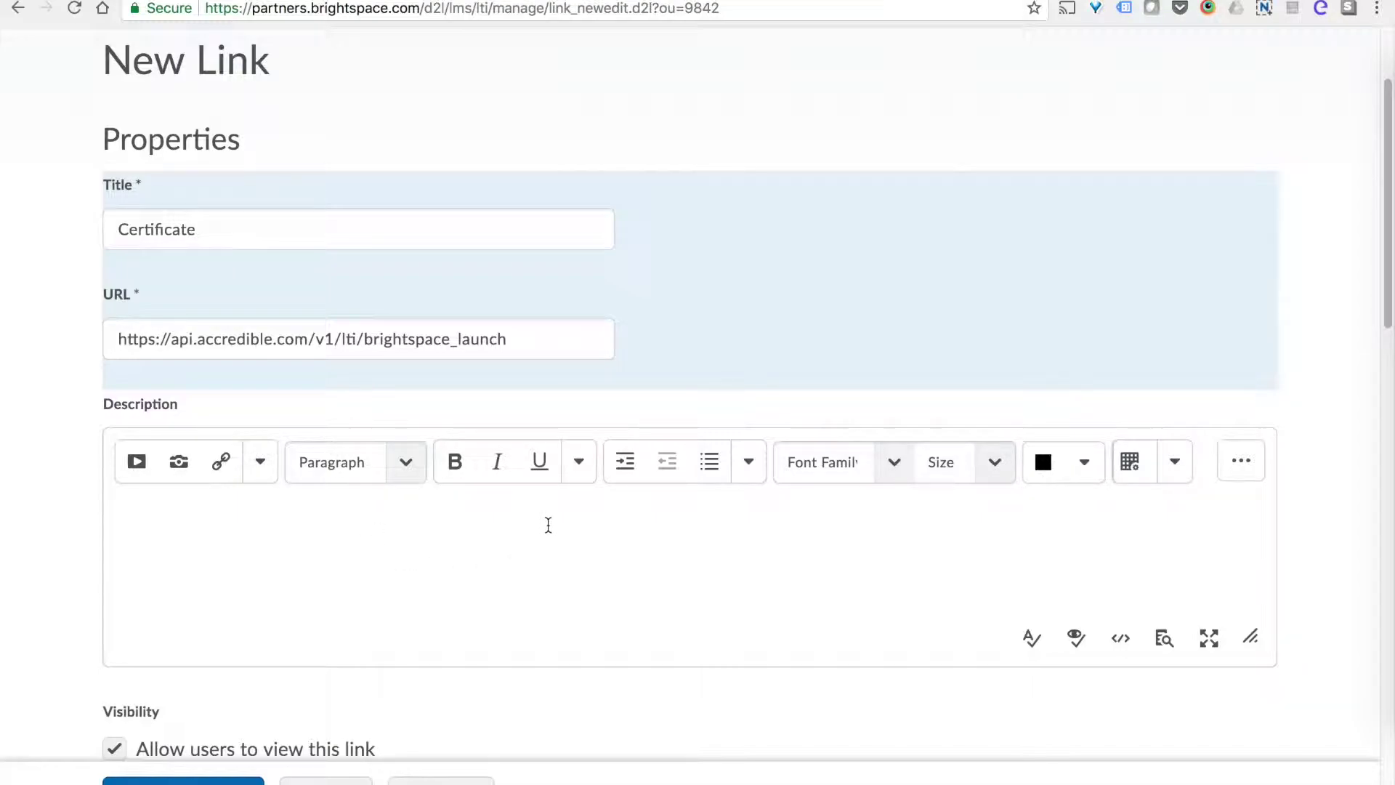
Sign messages with the tool consumer key/secret and use tool provider security settings.
scroll(541, 524, "down", 2)
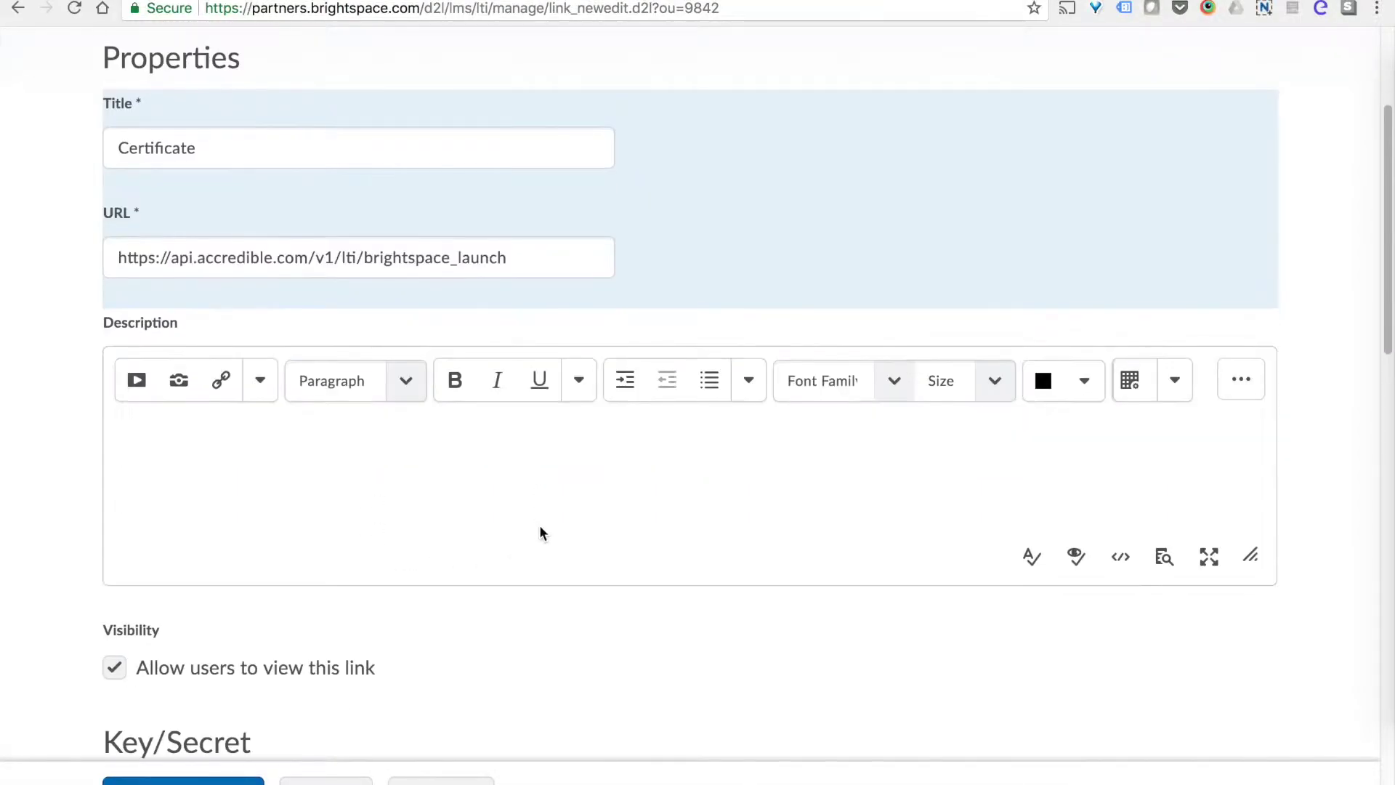
scroll(538, 510, "down", 5)
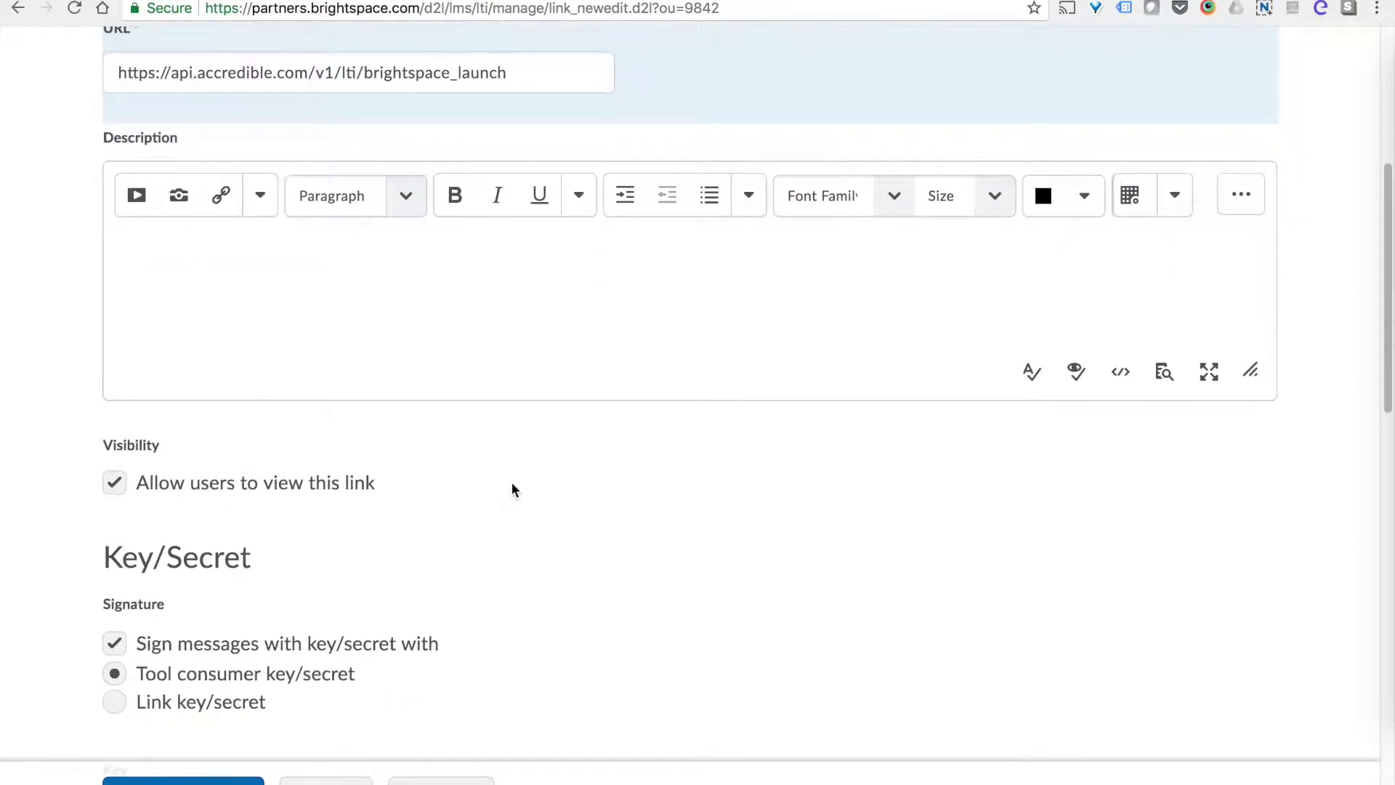
scroll(519, 494, "down", 3)
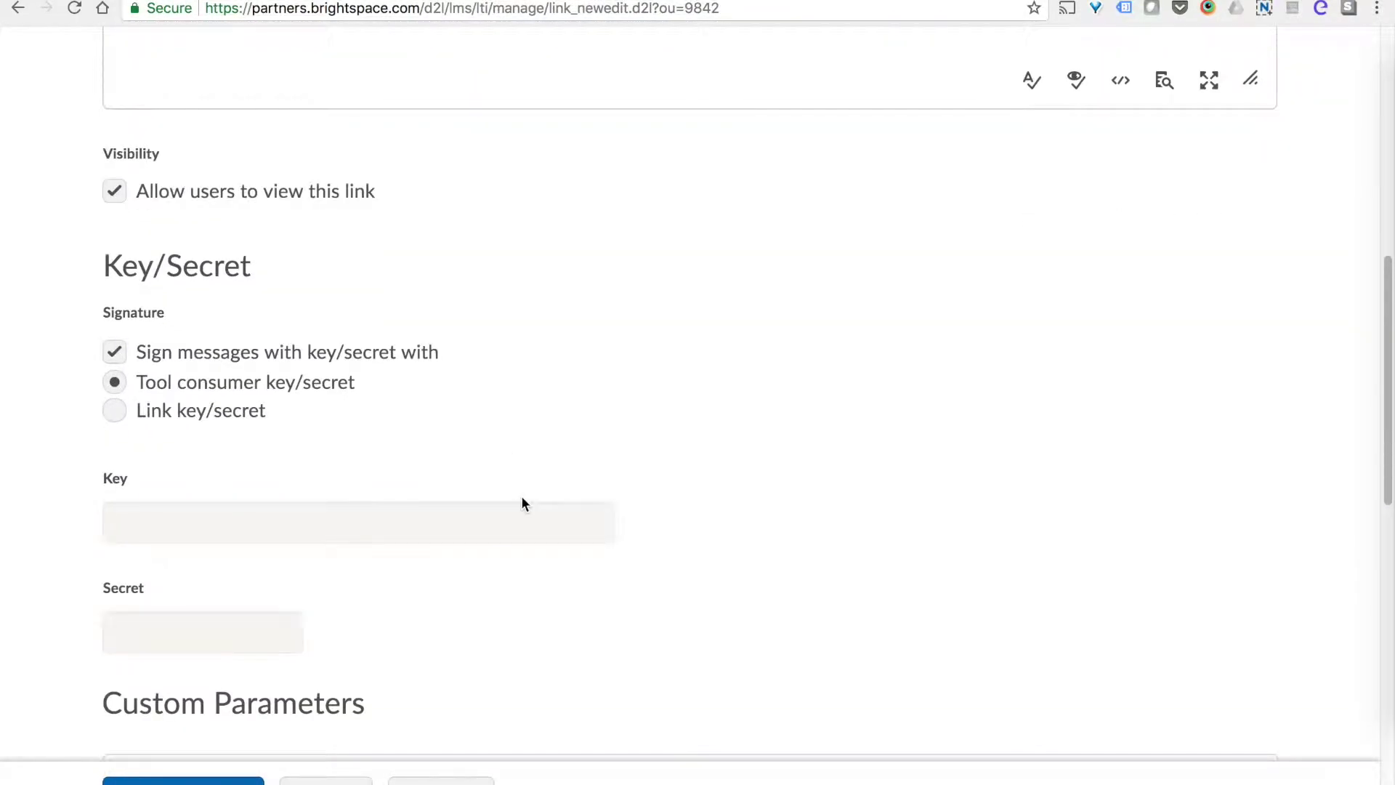
scroll(522, 495, "down", 2)
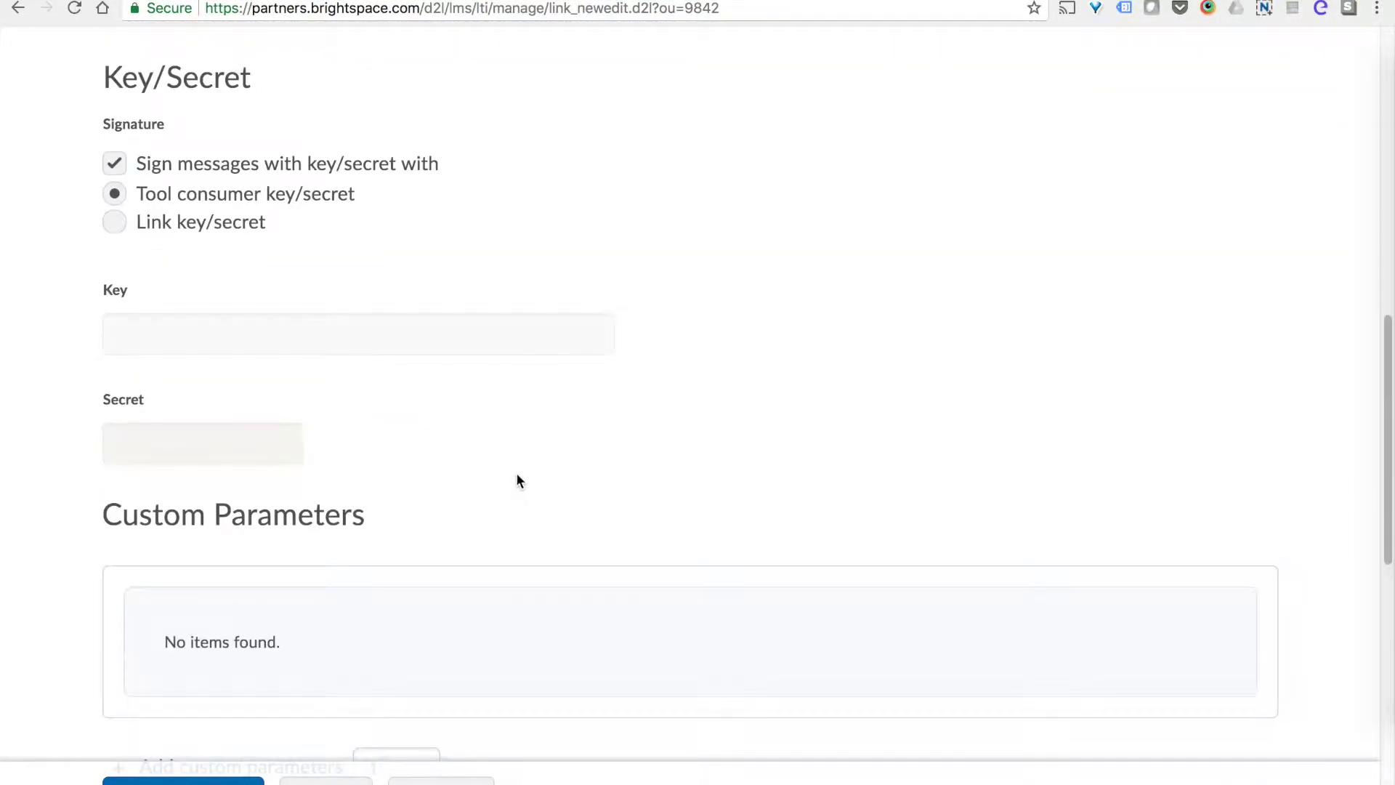
left_click(205, 197)
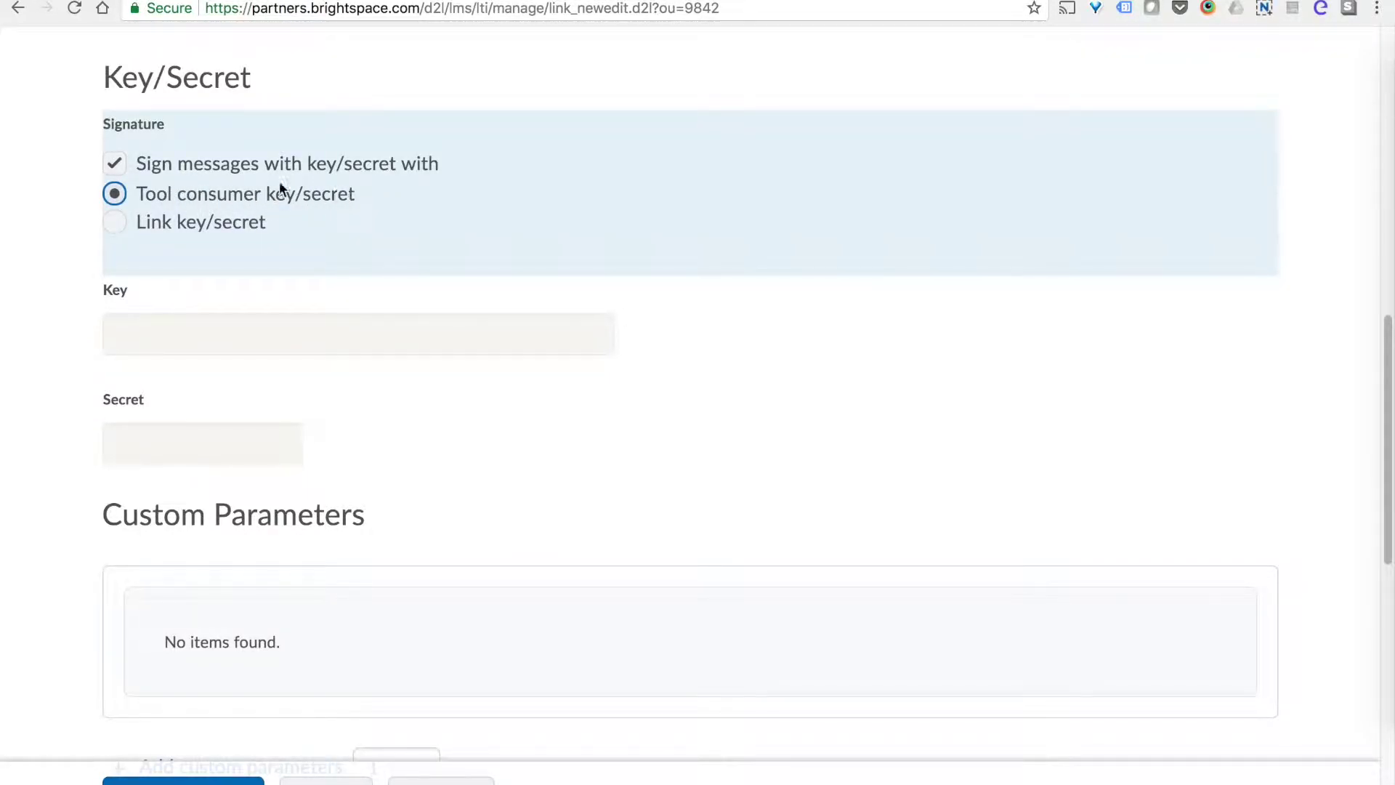
scroll(364, 269, "down", 6)
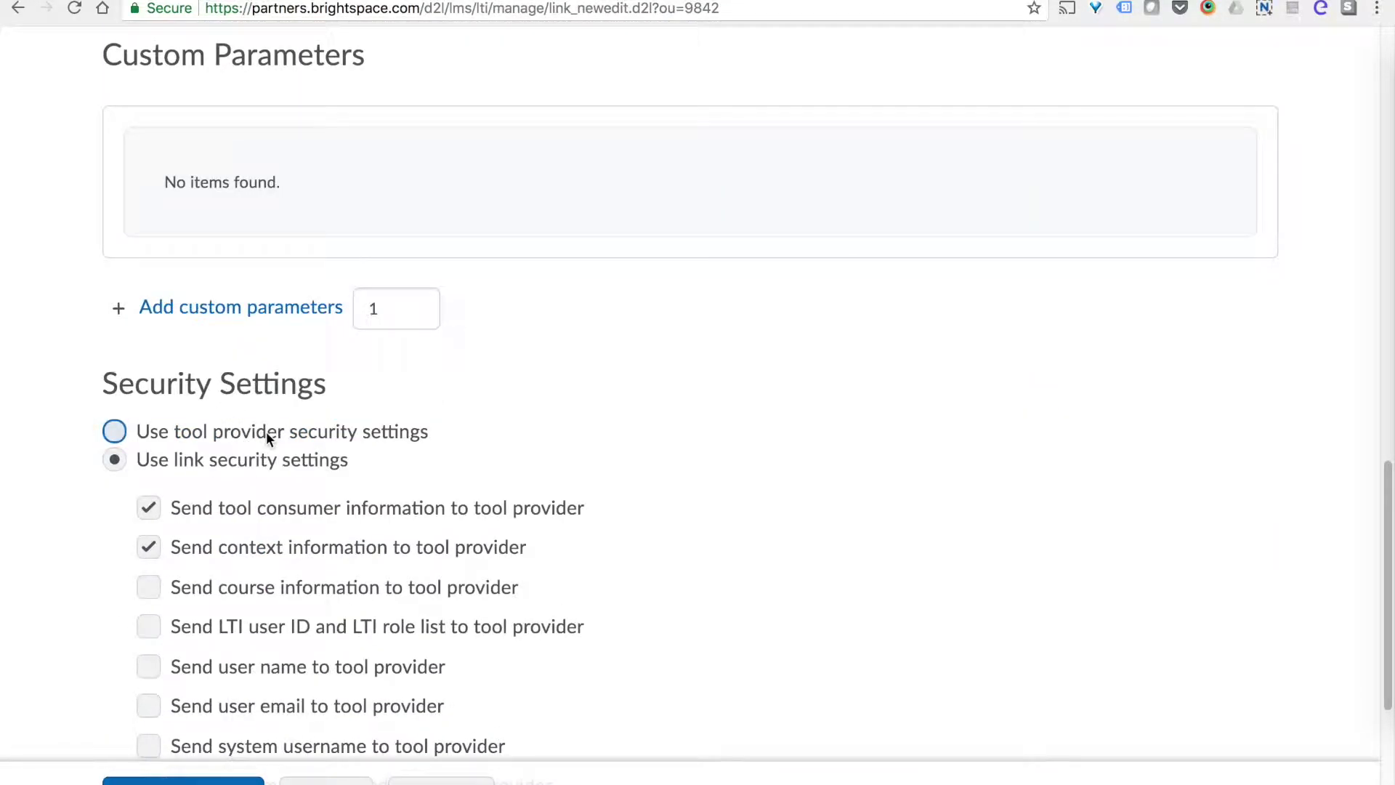
left_click(269, 432)
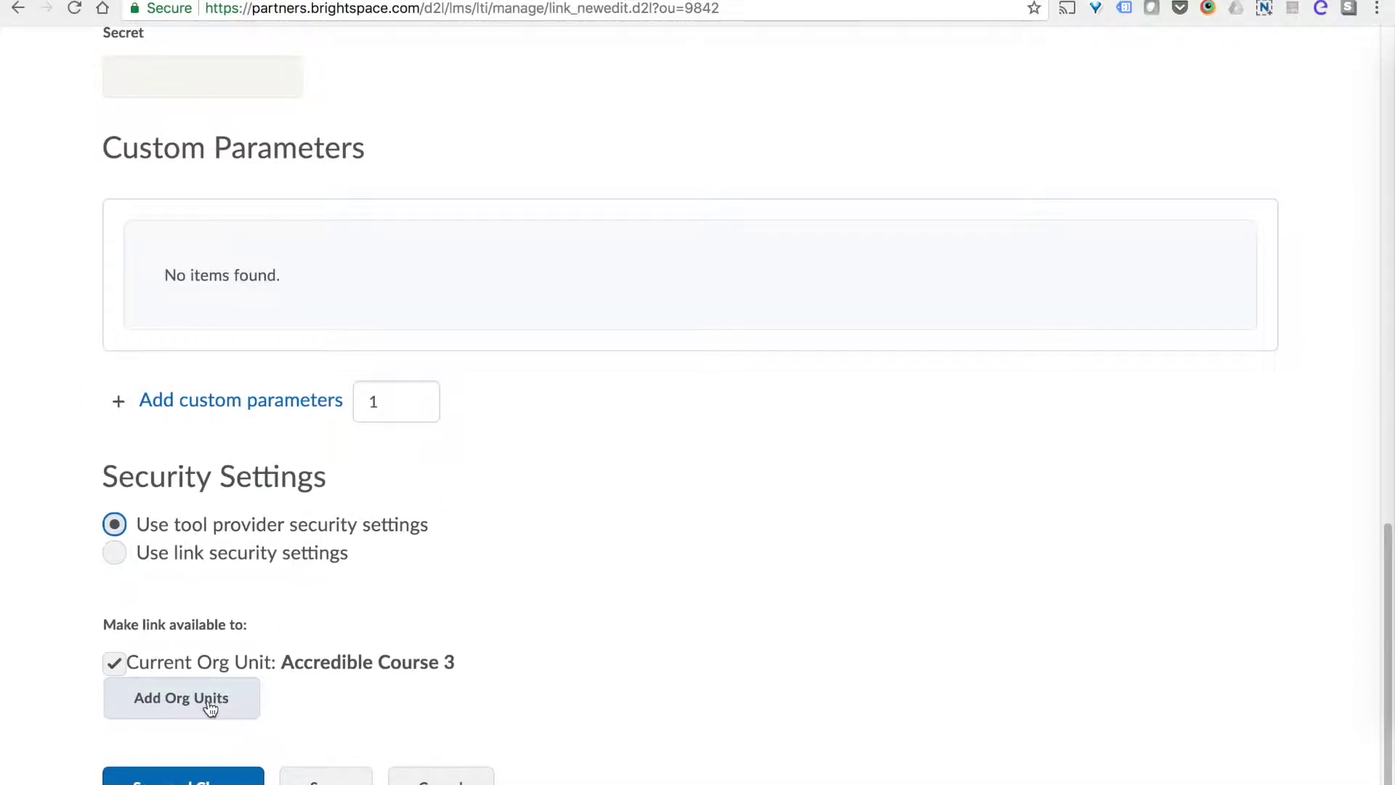
Add Accredible Course 3 as an org unit for the Certificate link and save it.
left_click(210, 705)
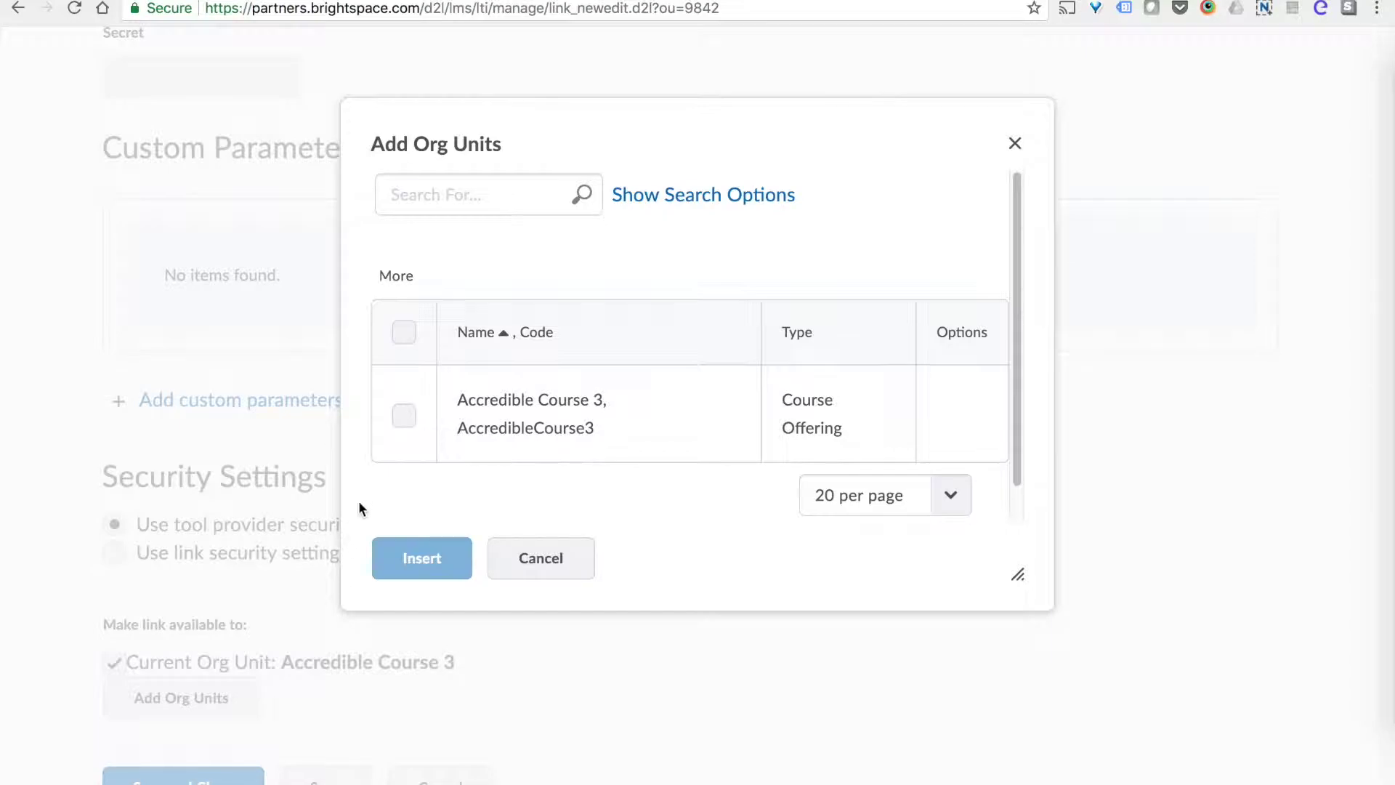
left_click(405, 418)
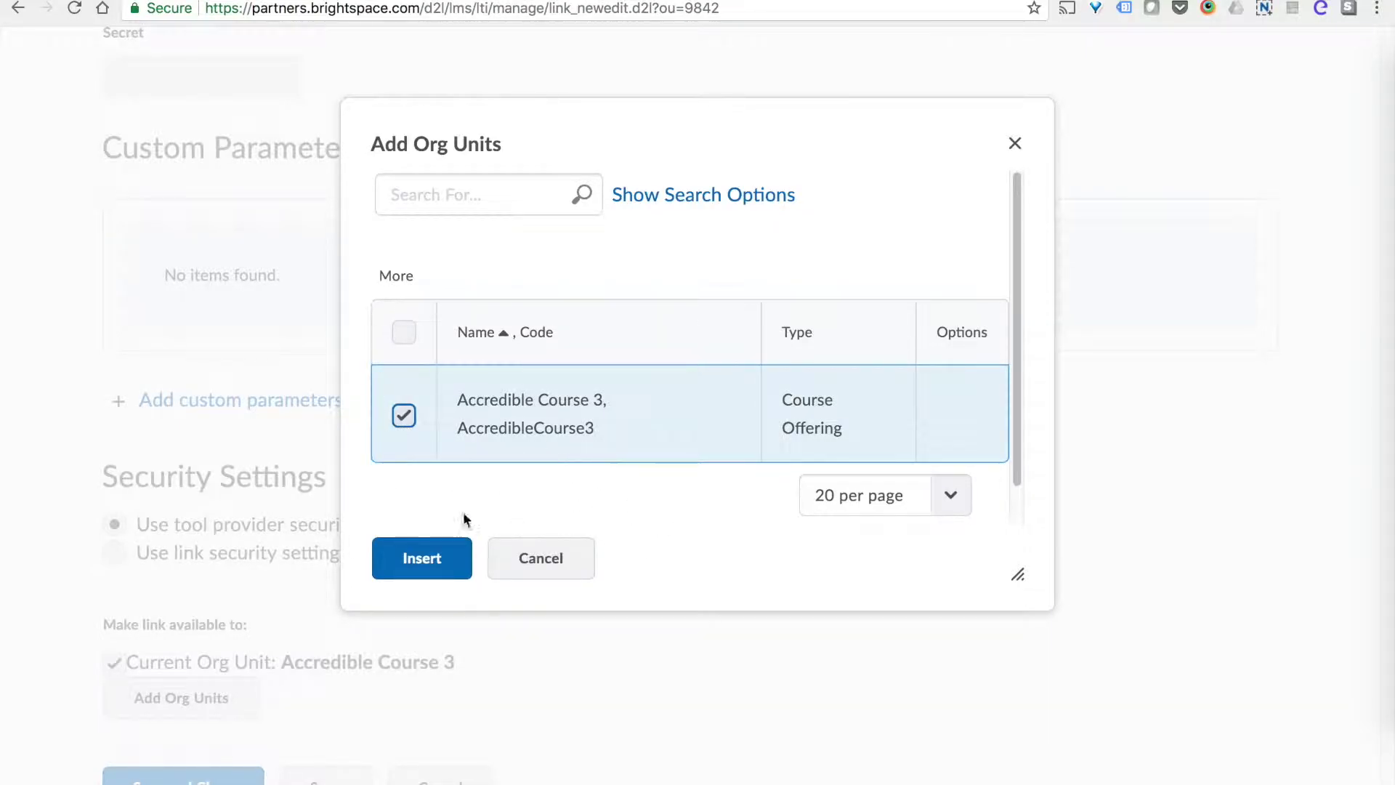
left_click(400, 573)
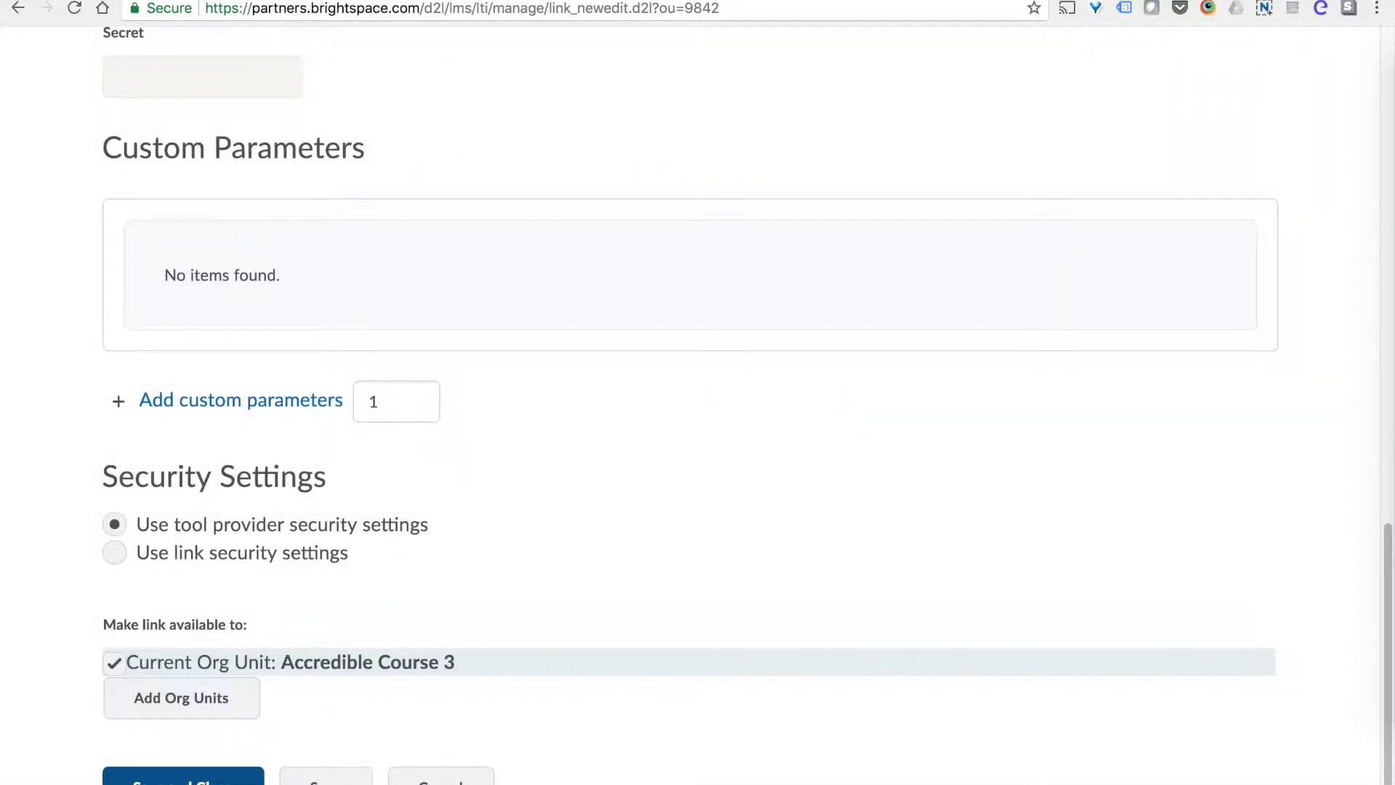
left_click(249, 772)
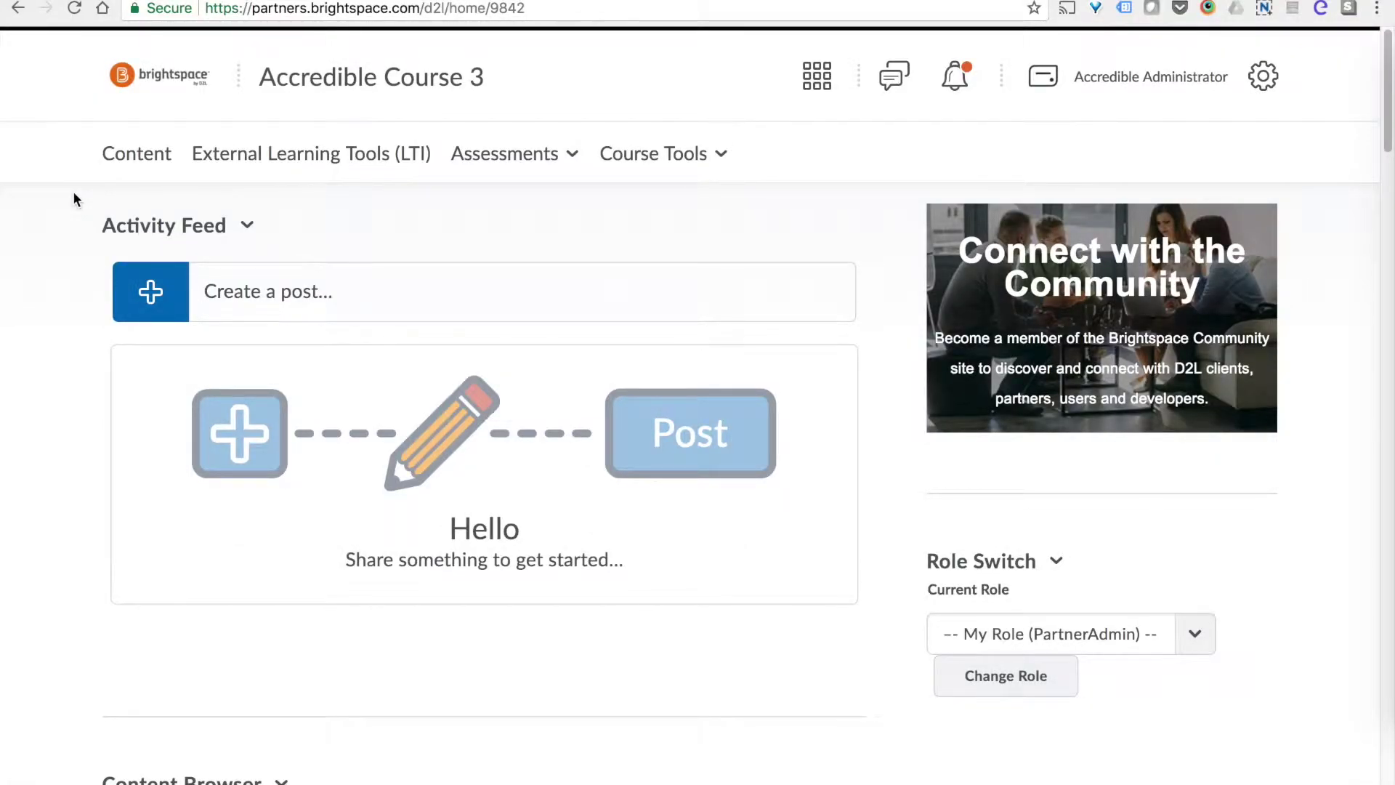
Go to the course Content and list existing activities to add to Example Module.
left_click(137, 164)
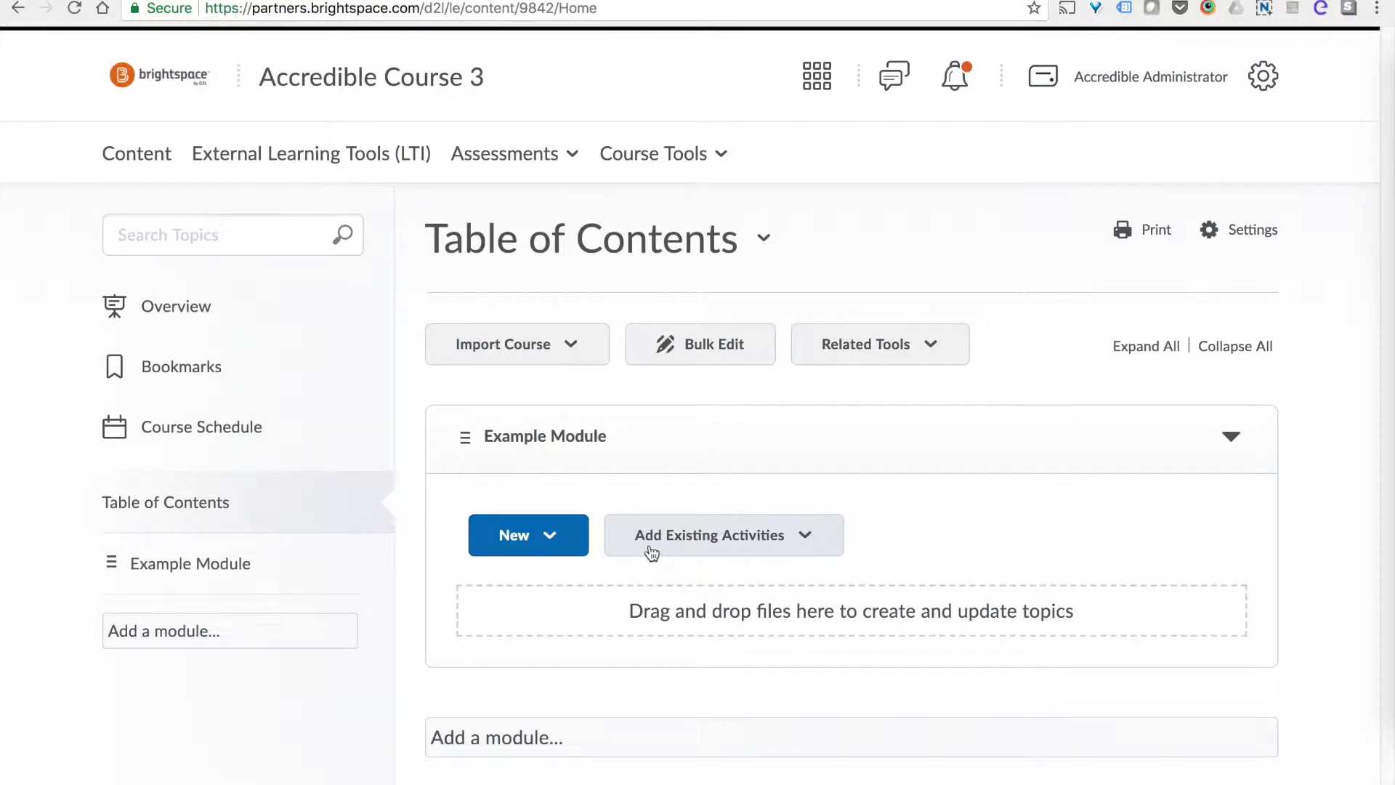
left_click(798, 558)
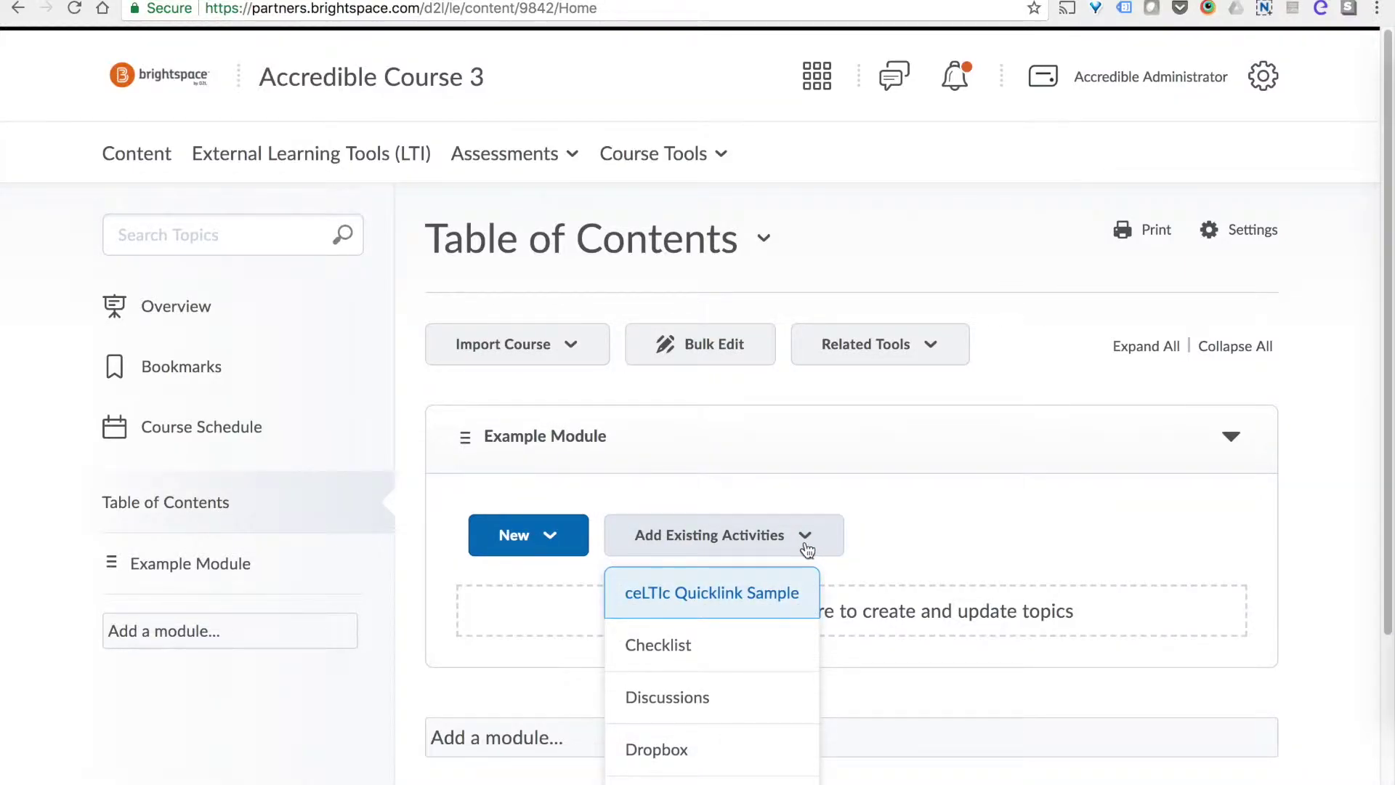
Add the Certificate external learning tool to Example Module.
scroll(803, 556, "down", 1)
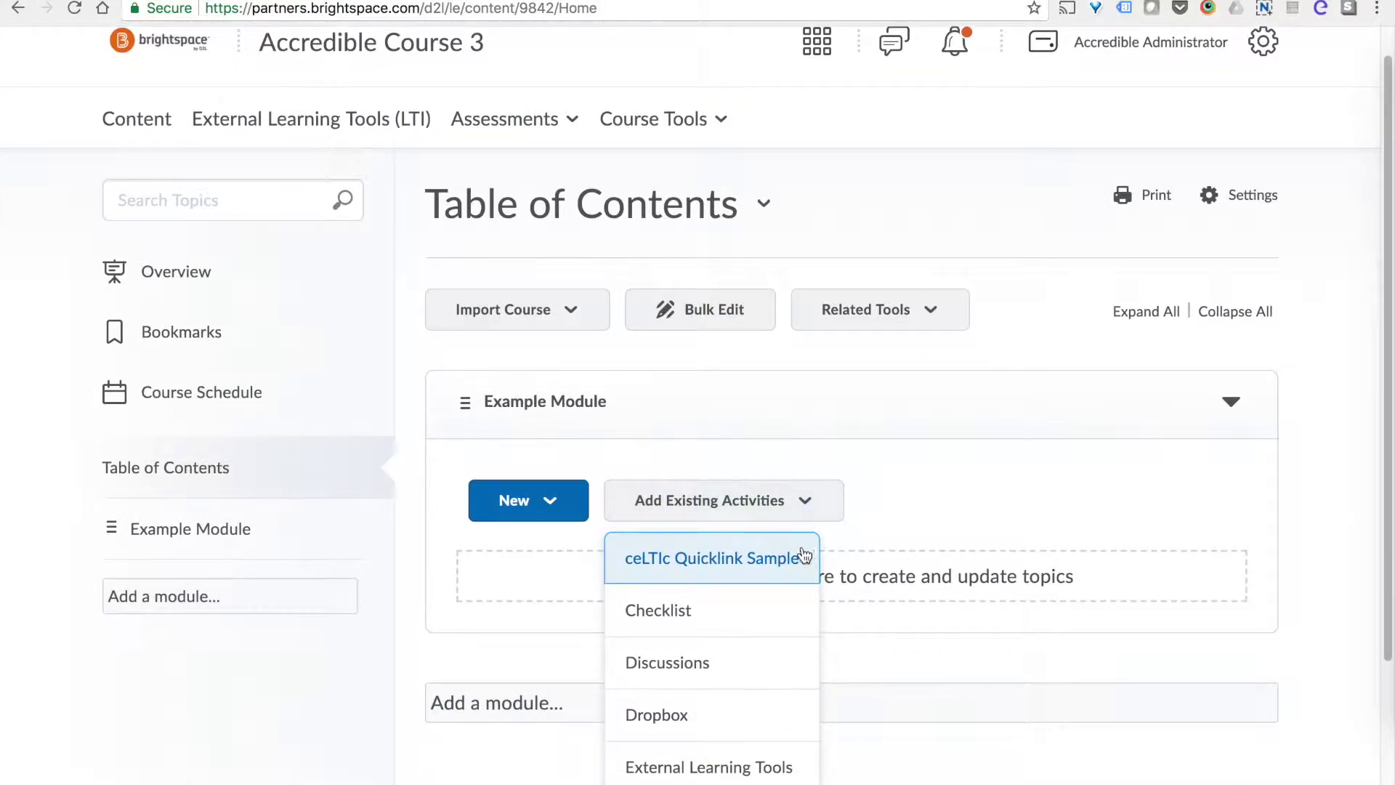
left_click(760, 768)
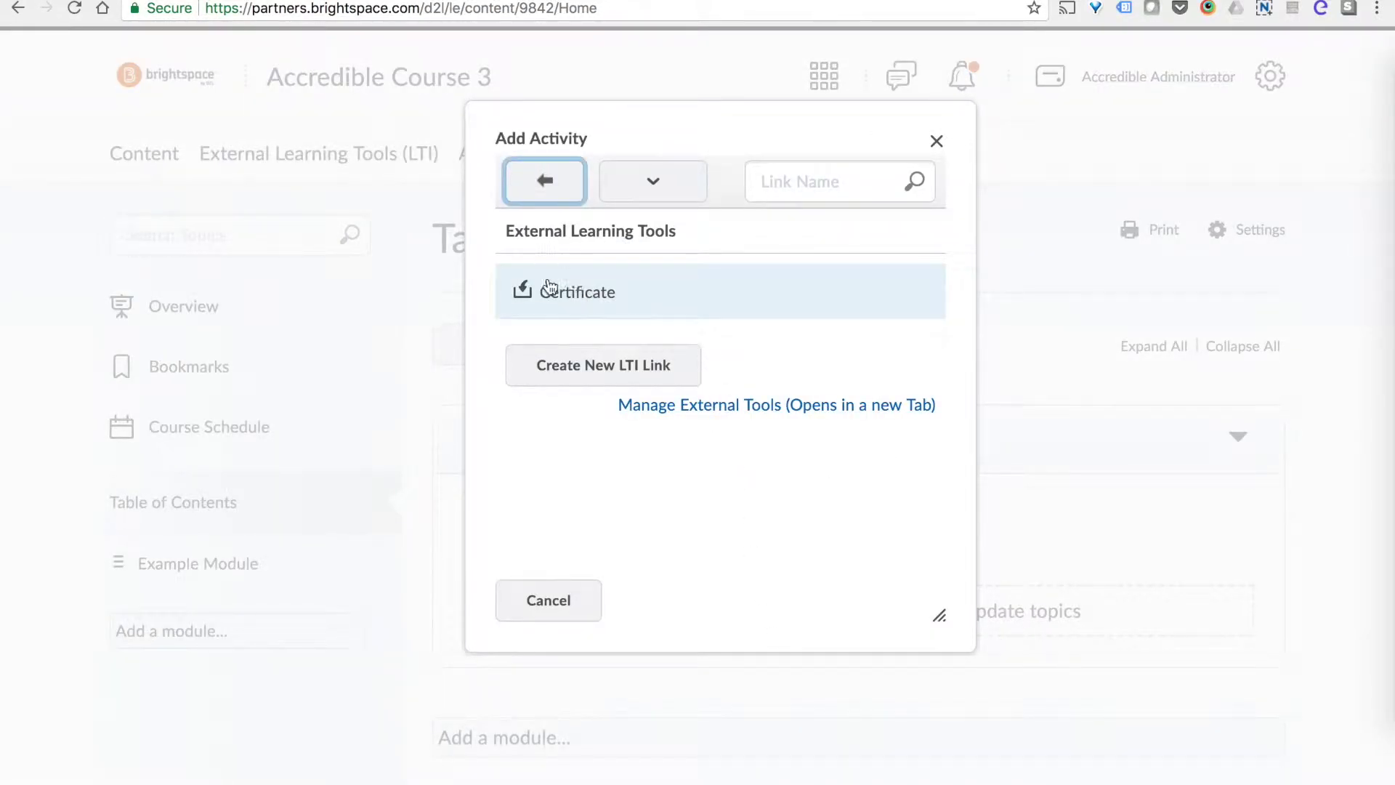
left_click(581, 301)
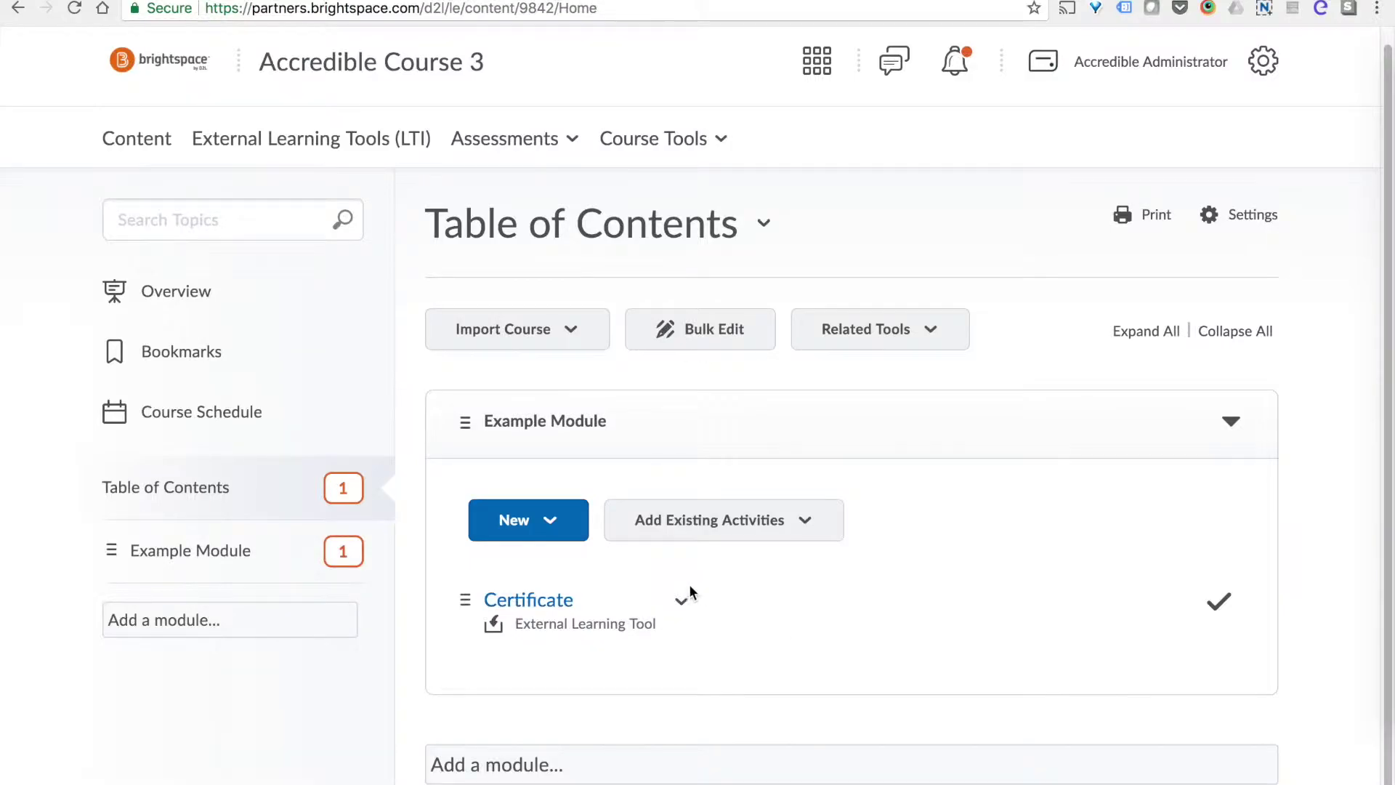
Launch the Certificate topic in Example Module to open Accredible's group settings.
left_click(548, 603)
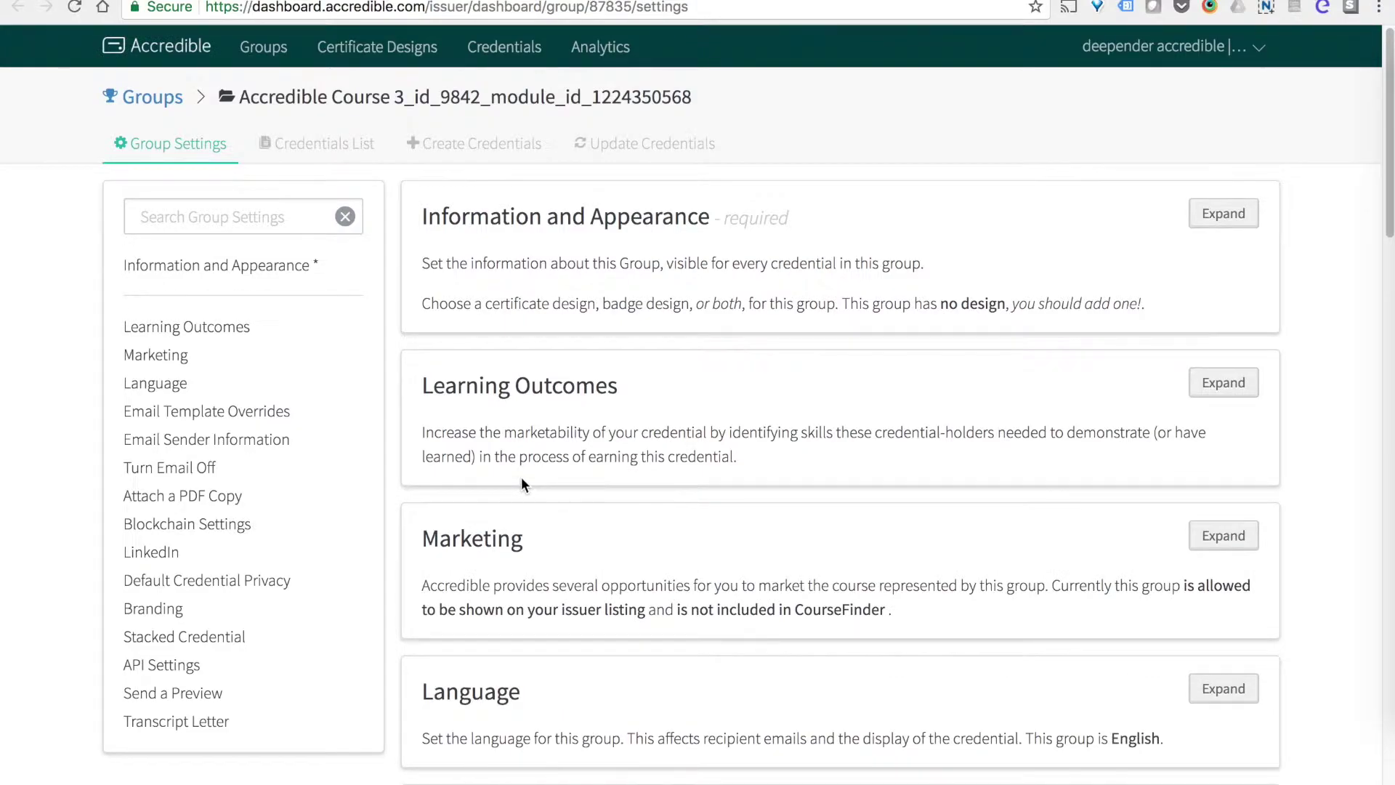
Give the Accredible group the existing wave Certificate of Completion design.
left_click(1226, 213)
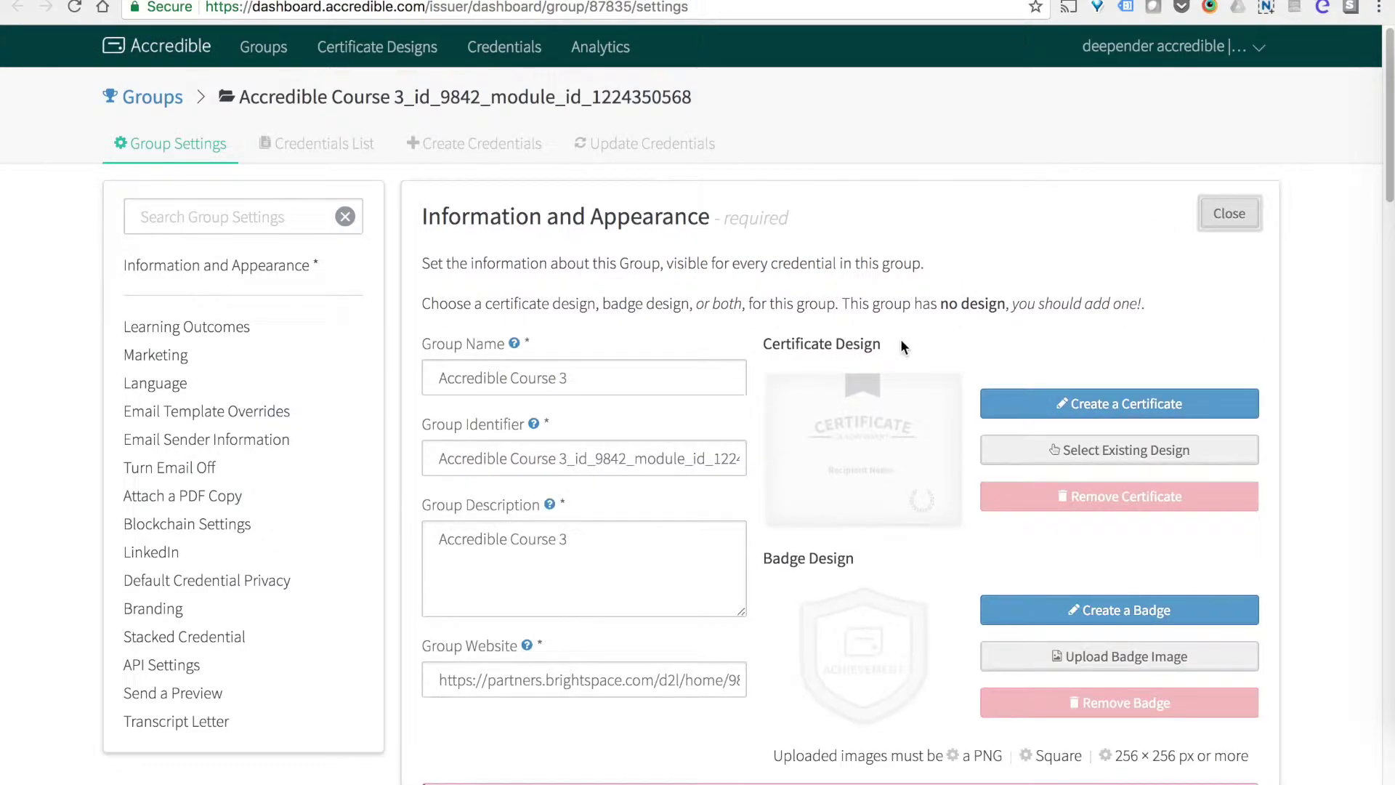
left_click(1058, 448)
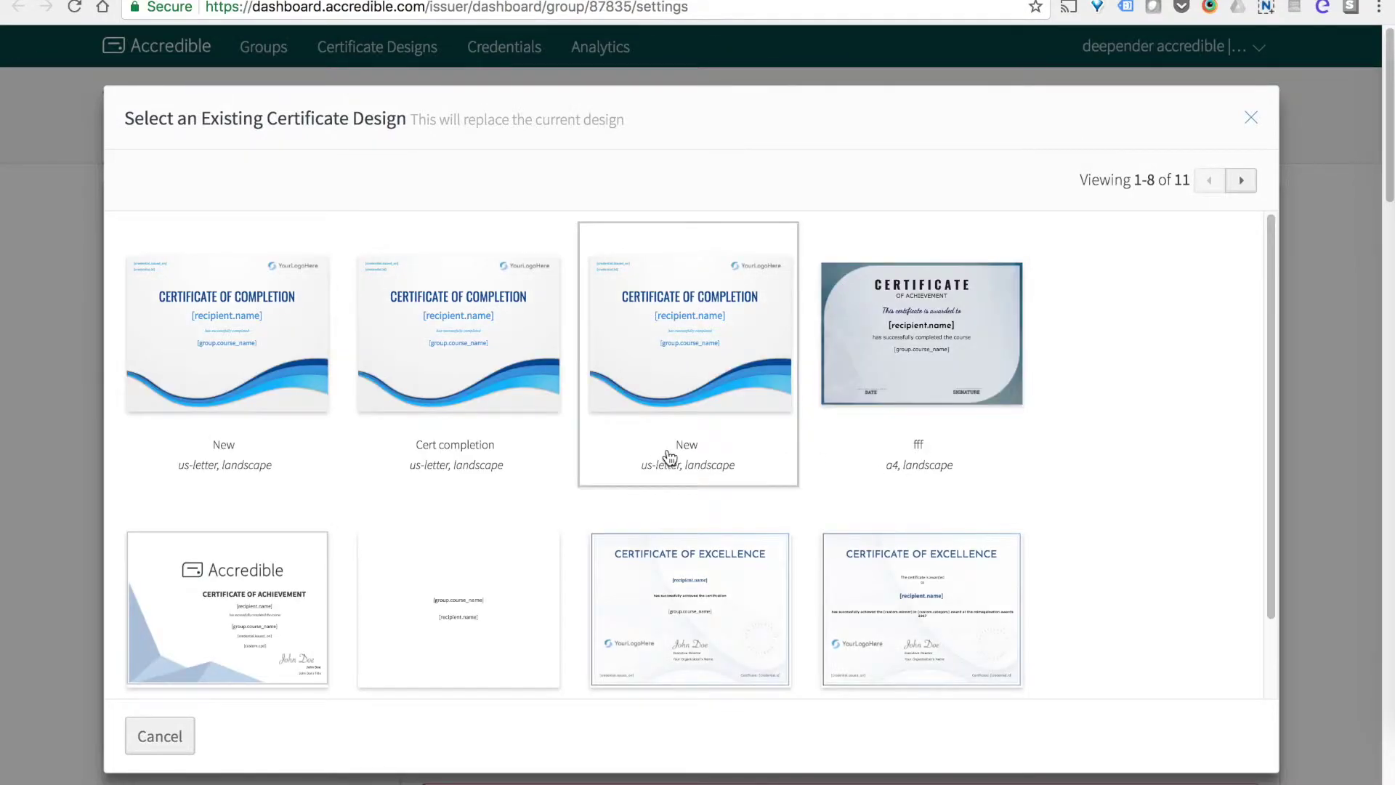
left_click(718, 378)
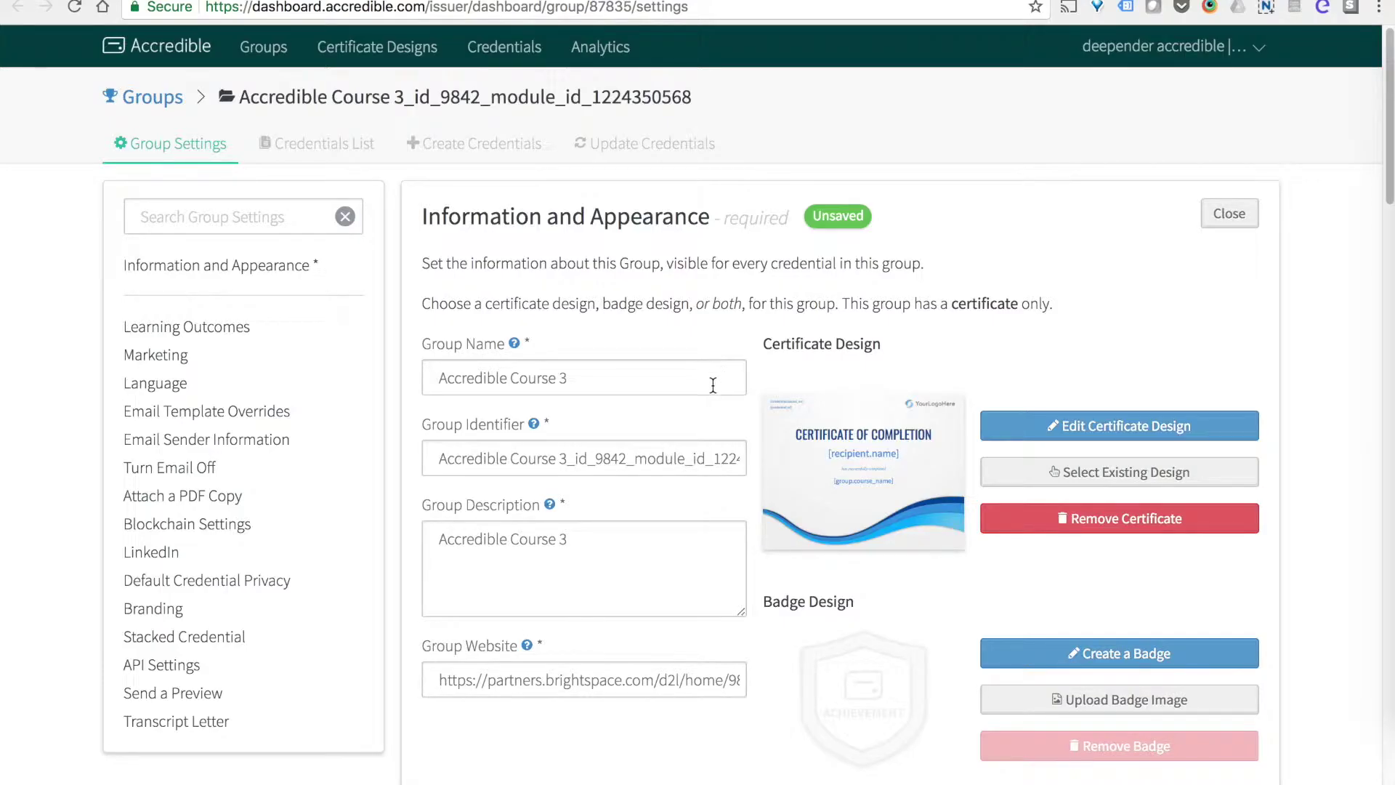
Change the group description to 'More detailed description.' and save the group settings.
scroll(734, 388, "down", 2)
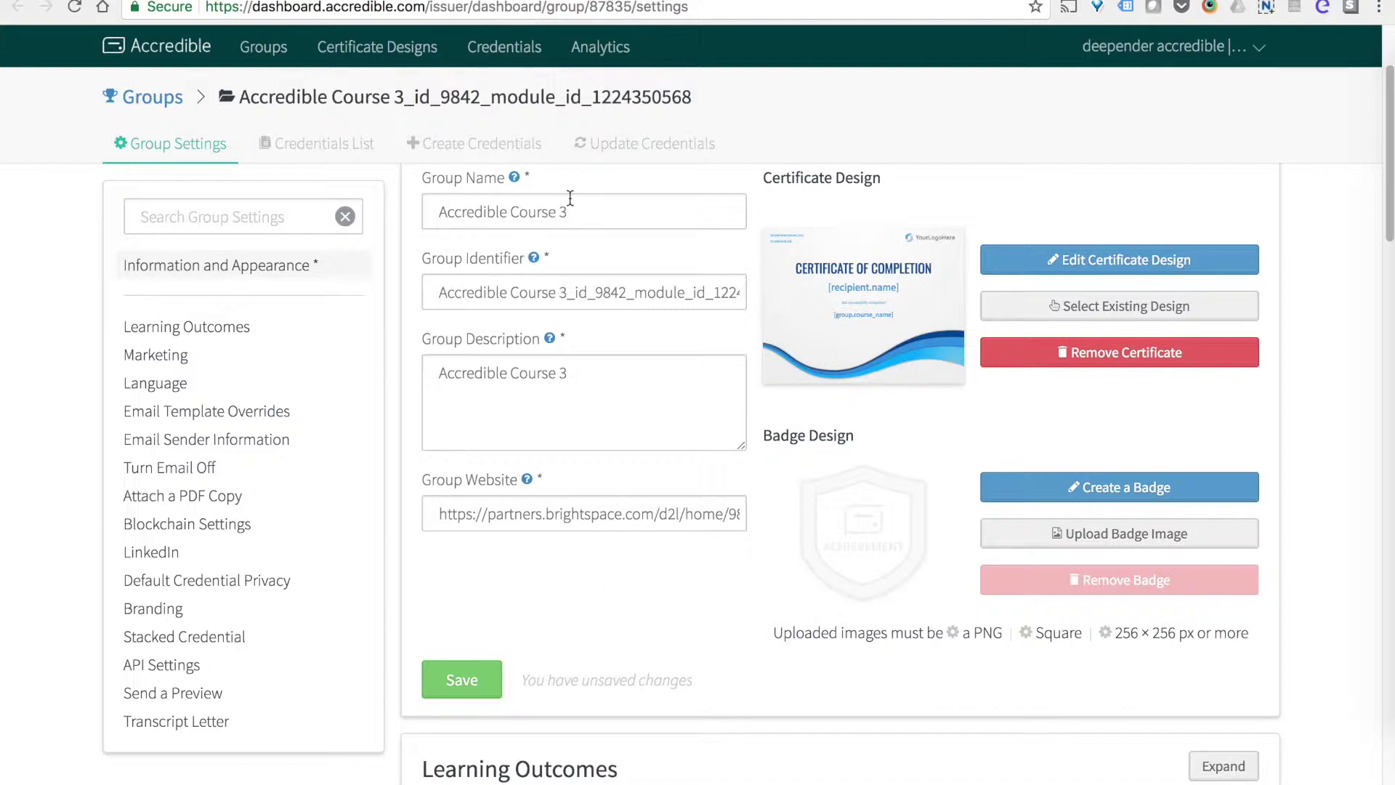
left_click_drag(568, 212, 411, 212)
left_click_drag(599, 376, 405, 356)
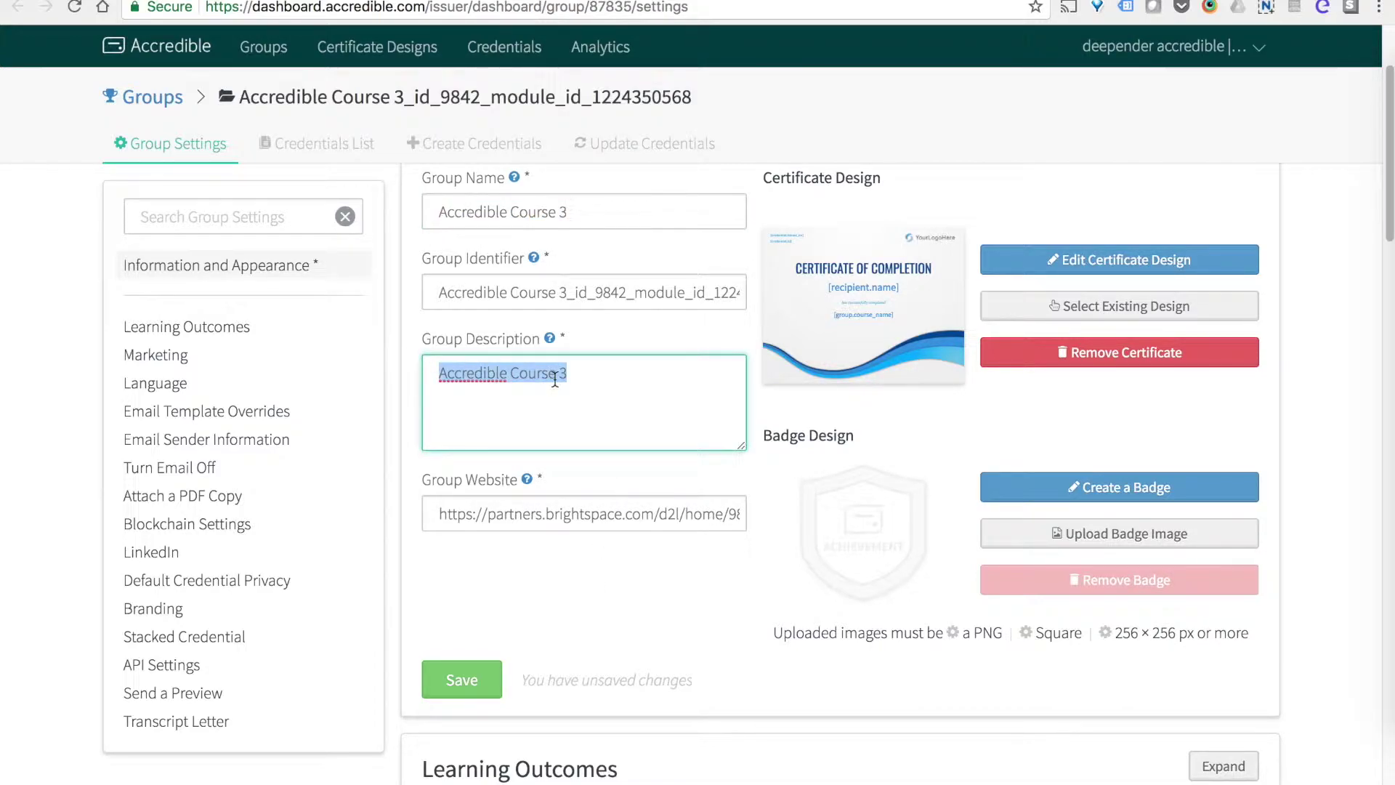
type("More detailed ")
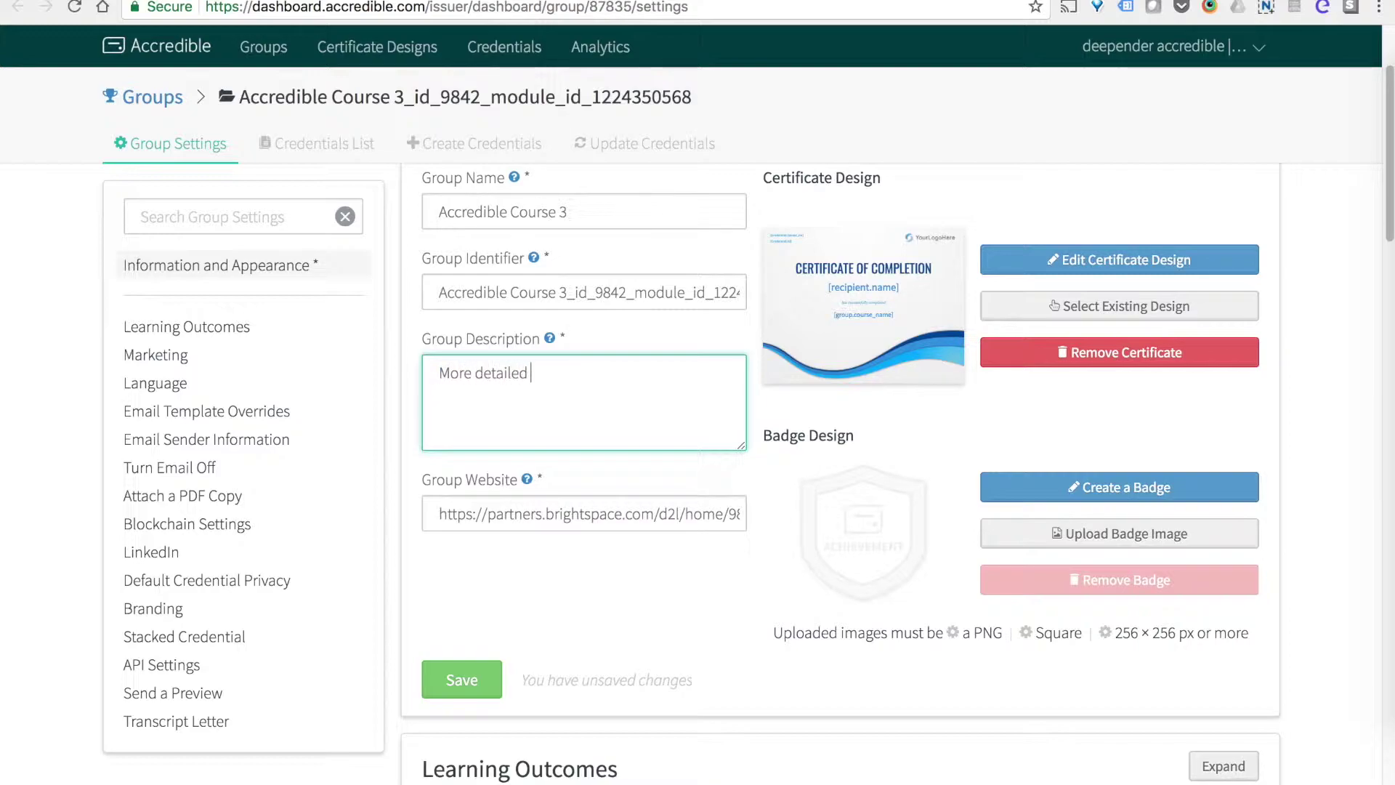
type("description.")
left_click(462, 679)
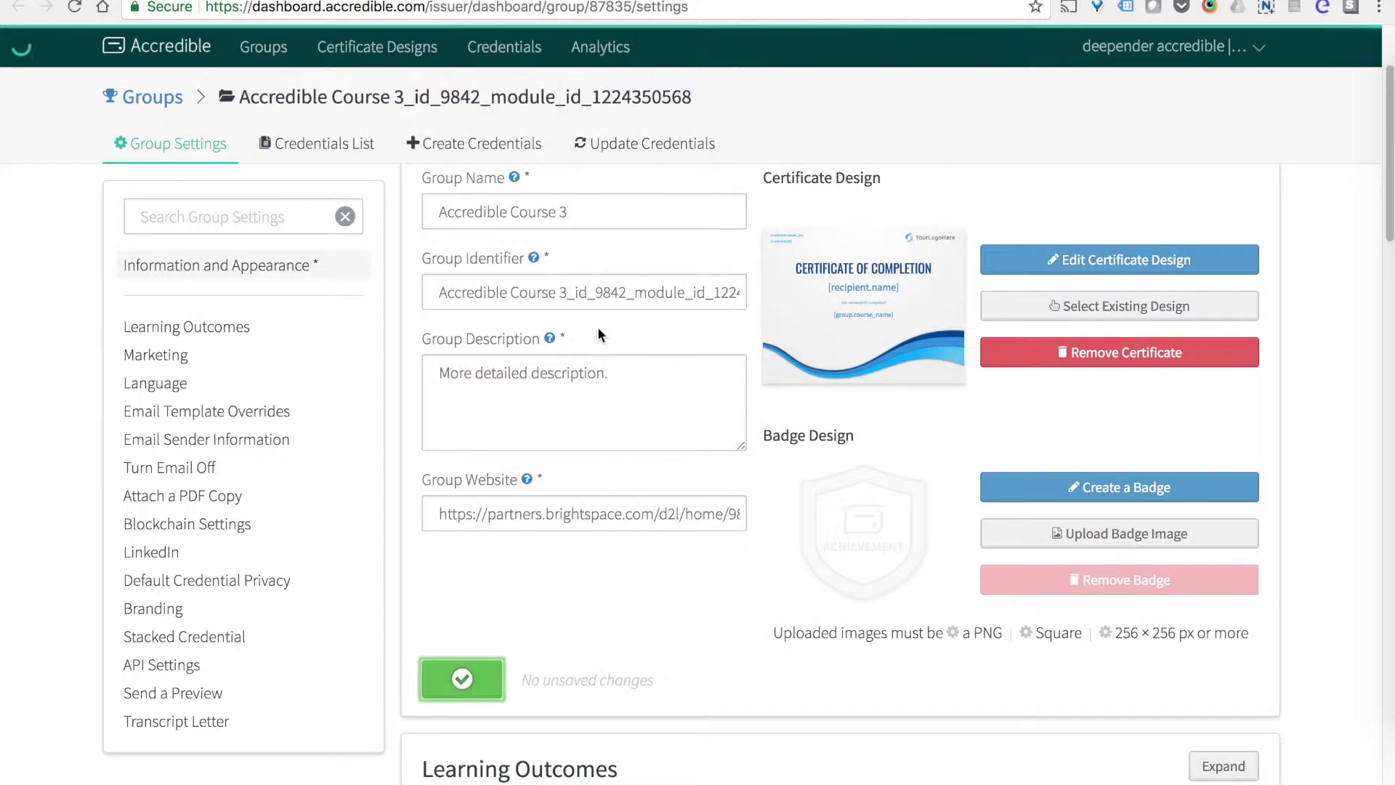
key("ctrl+Tab")
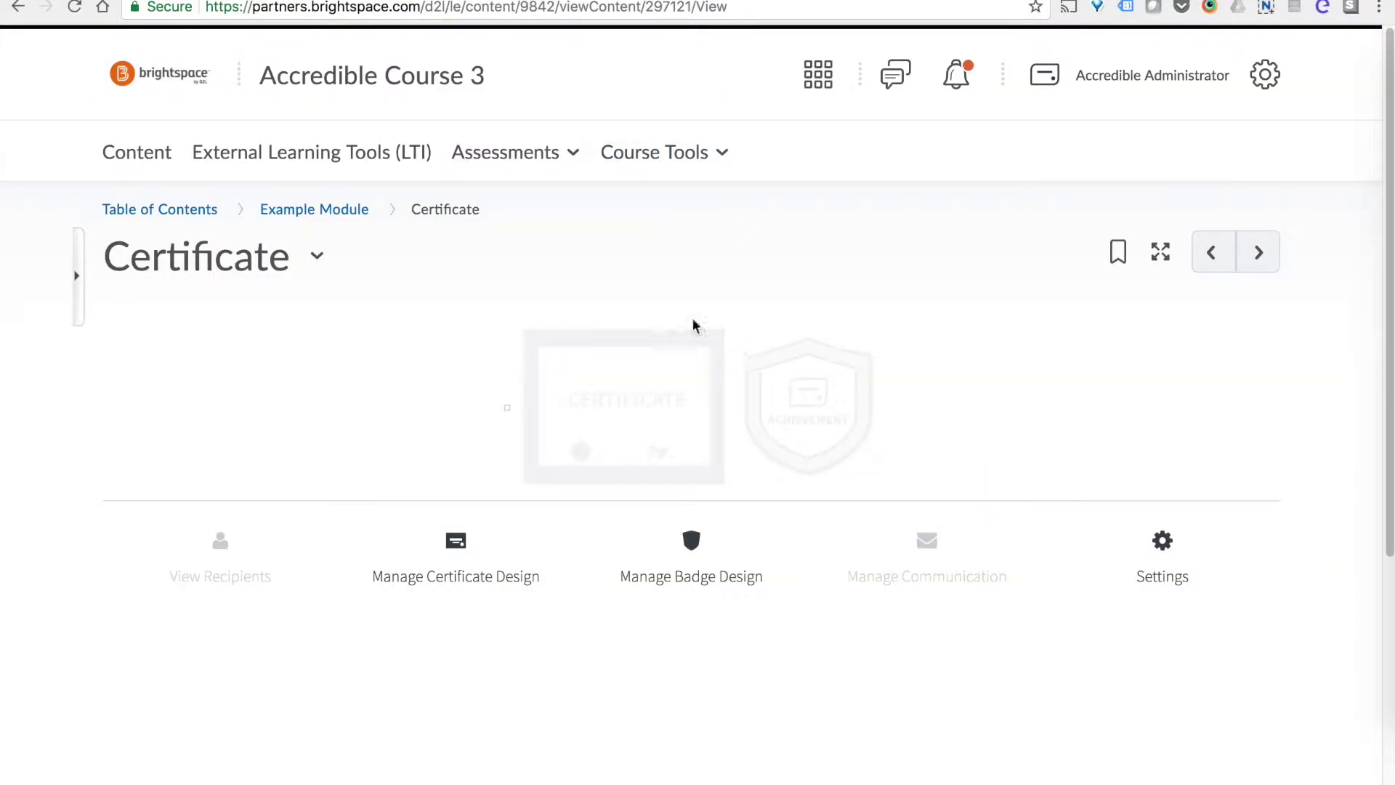
Go back to the course Content and reopen the Certificate activity.
left_click(145, 161)
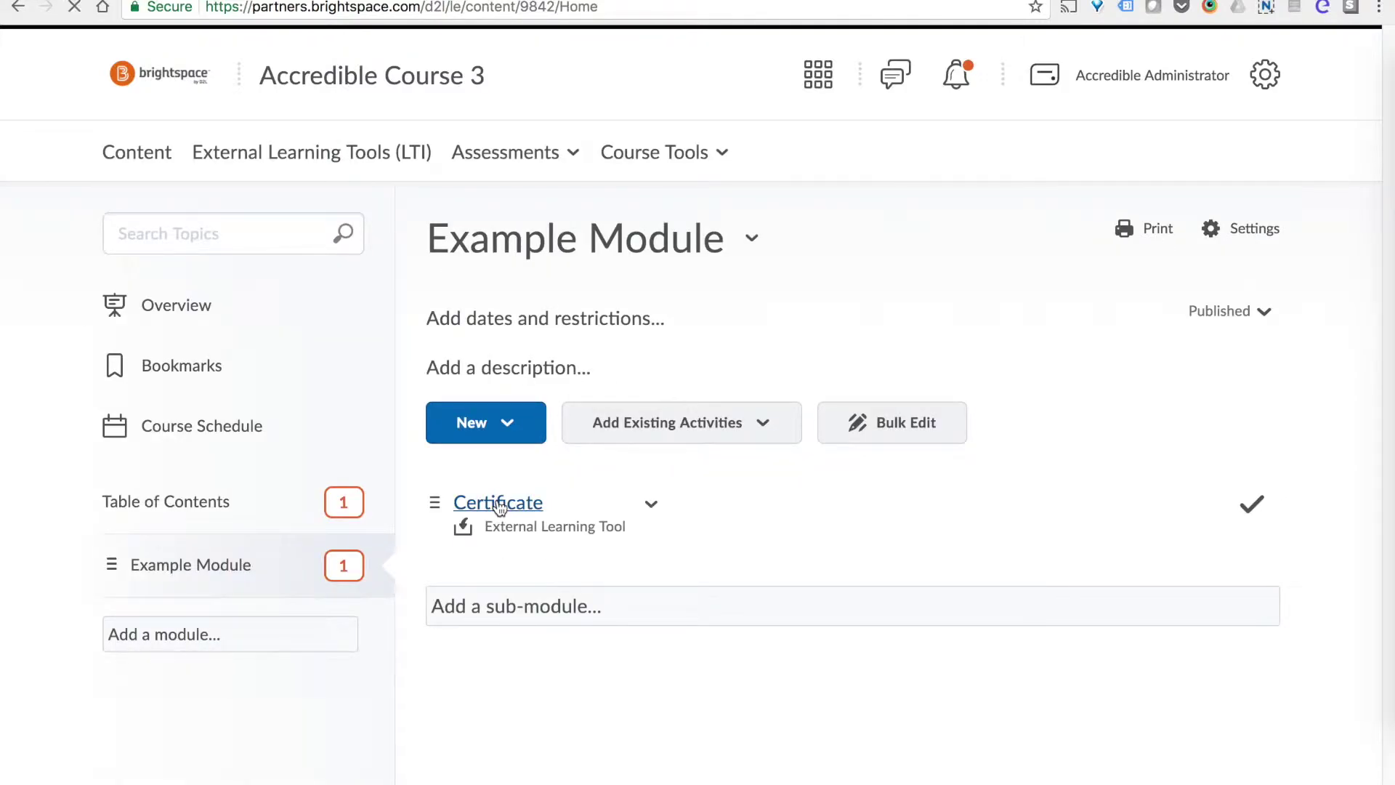
left_click(498, 507)
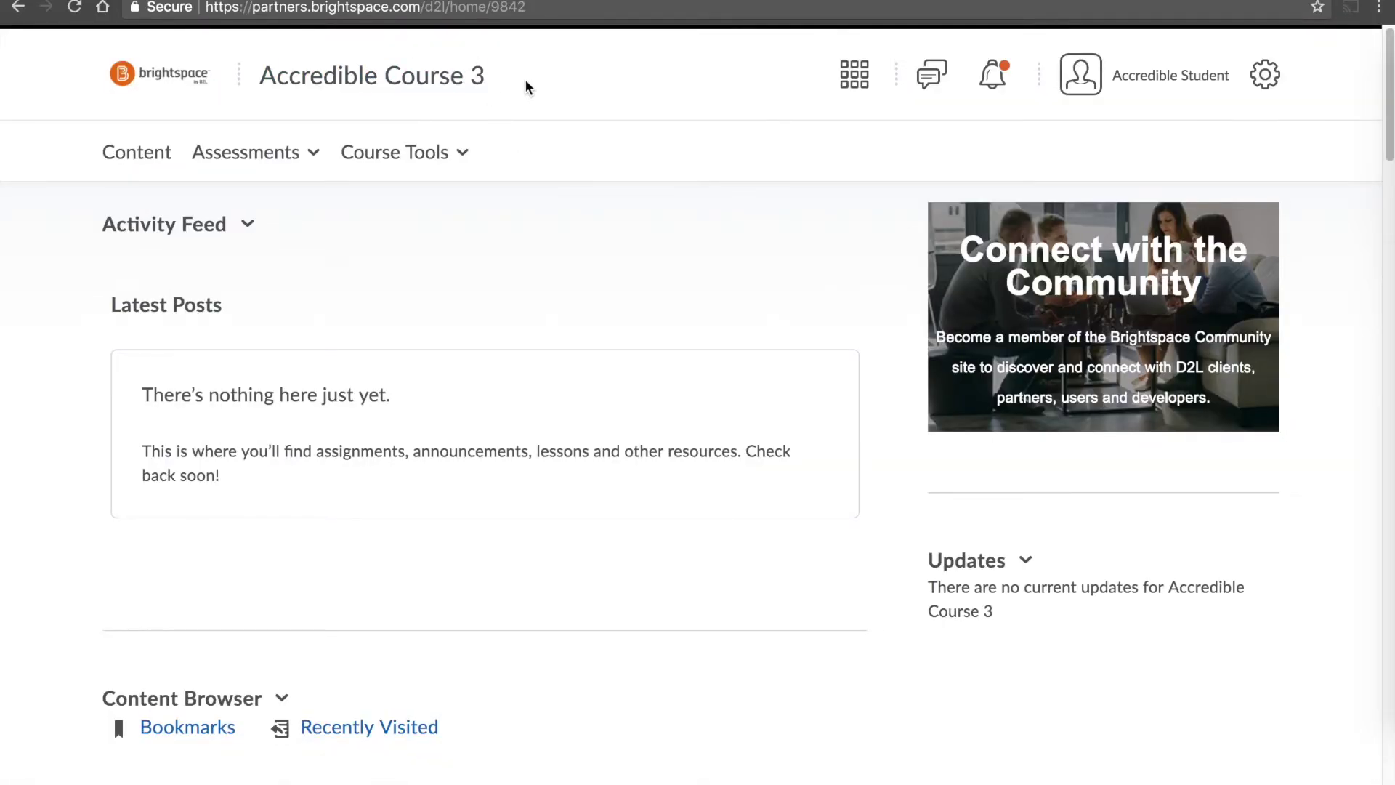
Open the course Content as the student to see Example Module's Certificate topic.
left_click(141, 158)
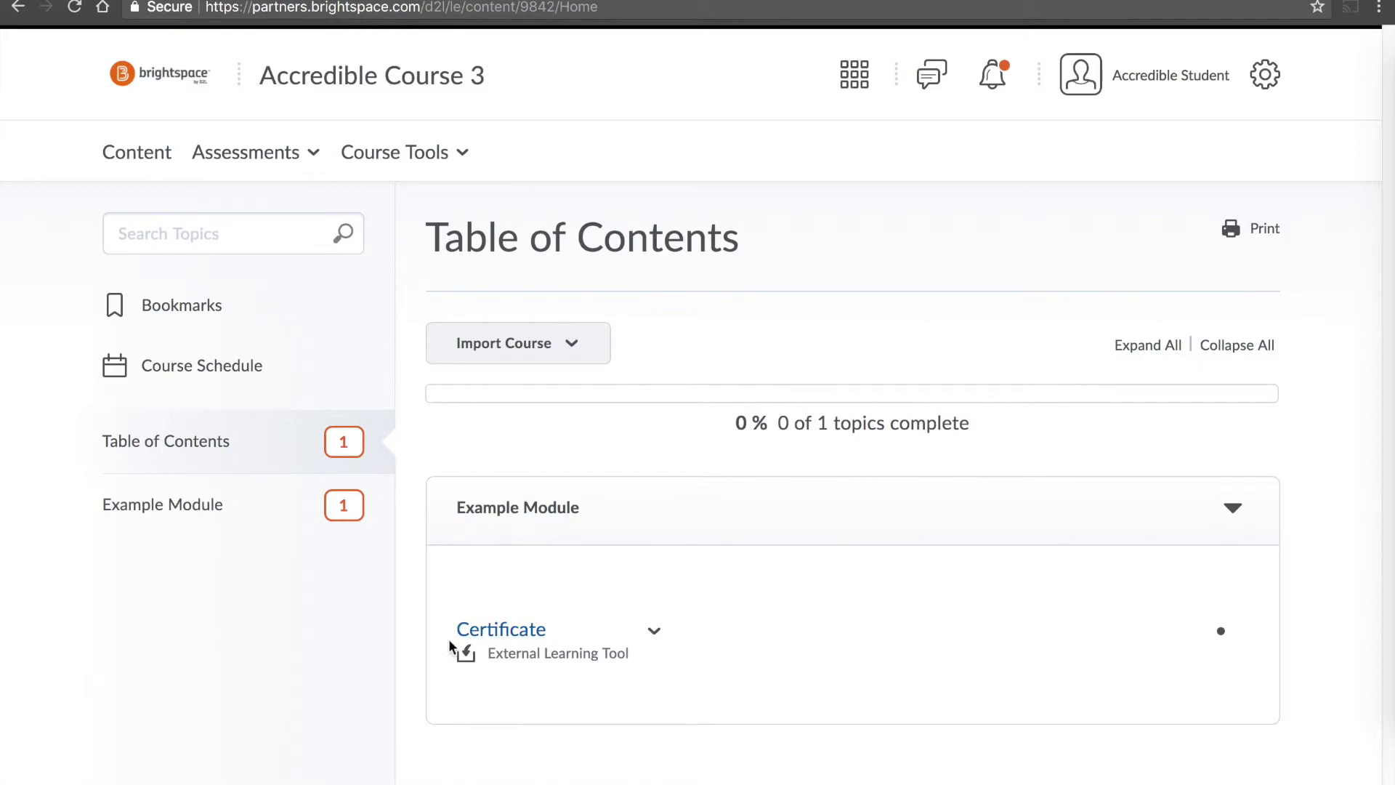
Open the Certificate topic and browse the student's issued Accredible Certificate of Completion.
left_click(493, 637)
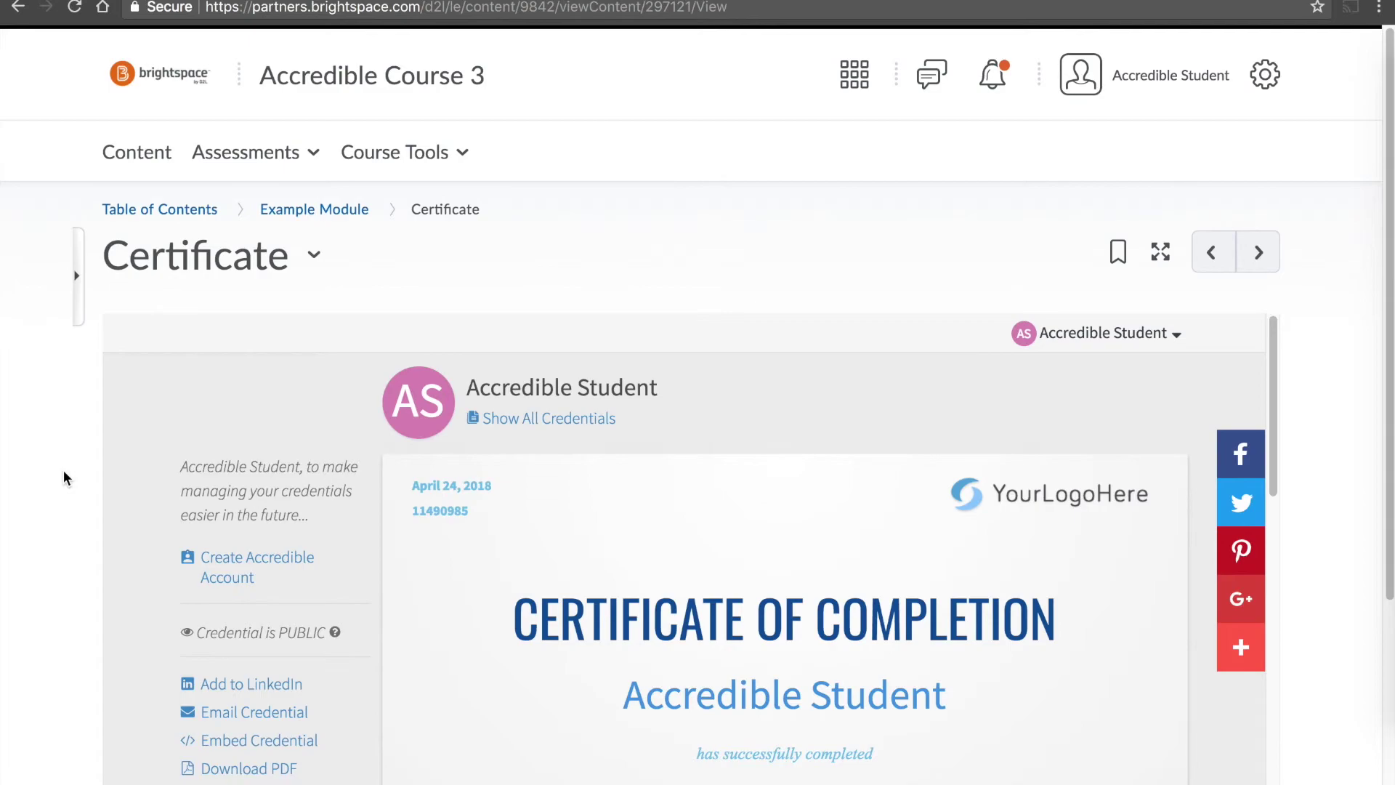
scroll(1313, 337, "down", 5)
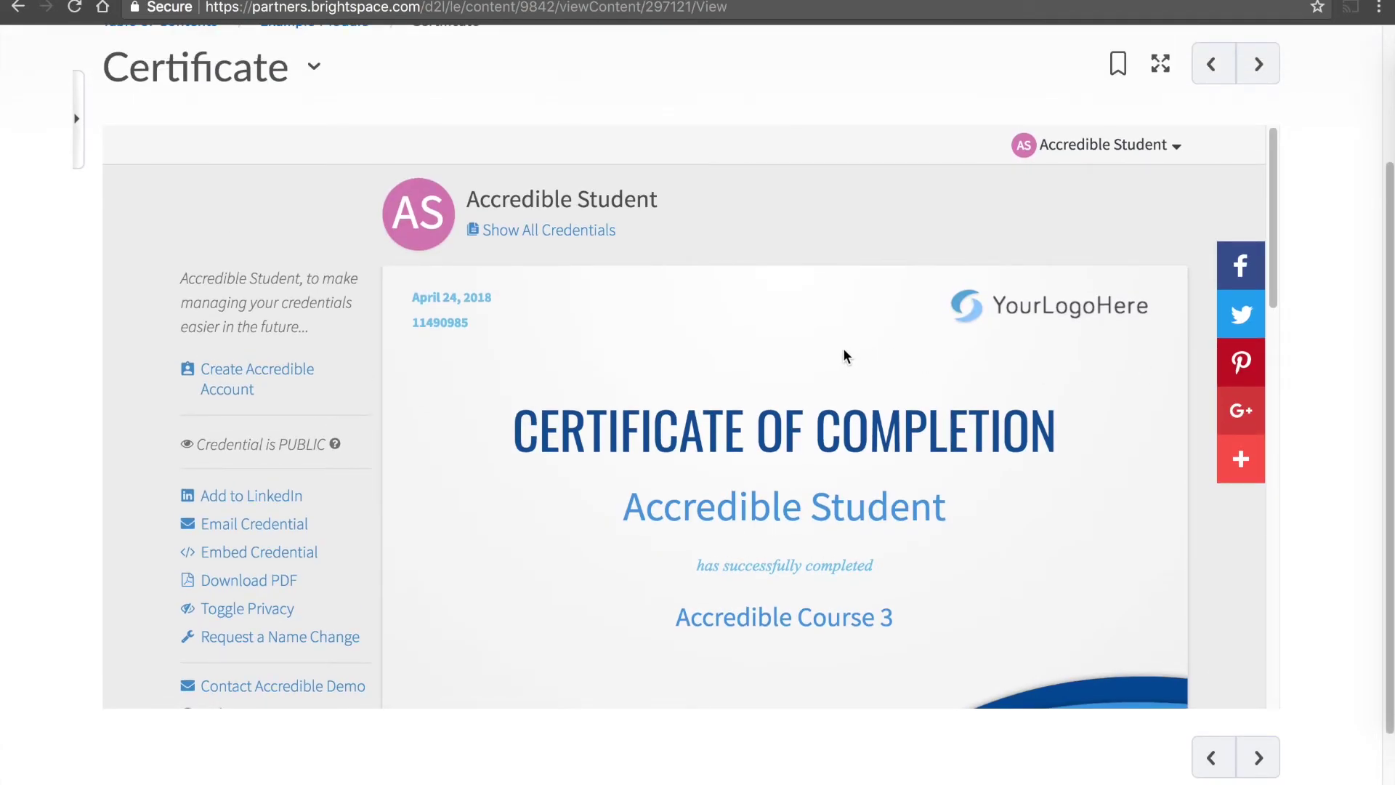
scroll(843, 349, "down", 5)
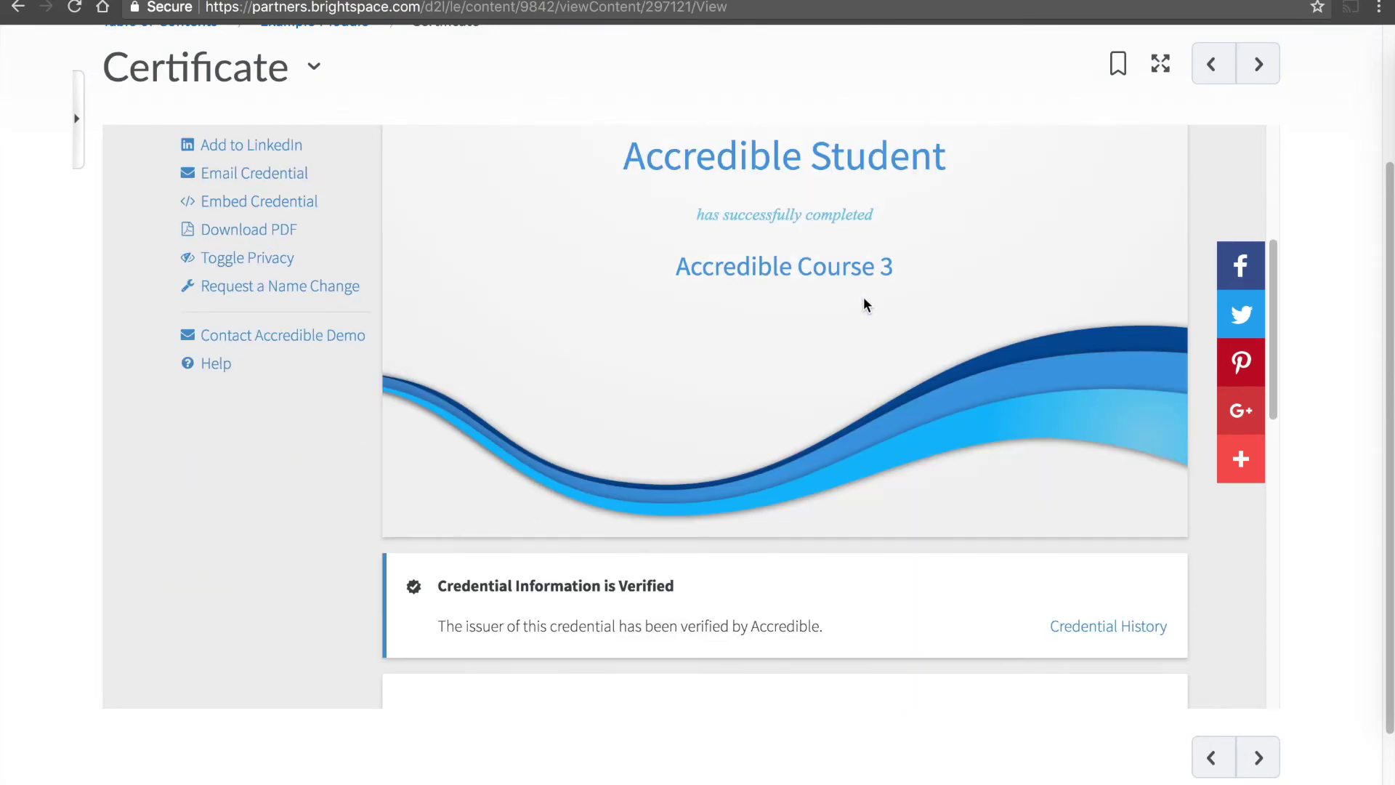
scroll(863, 298, "up", 8)
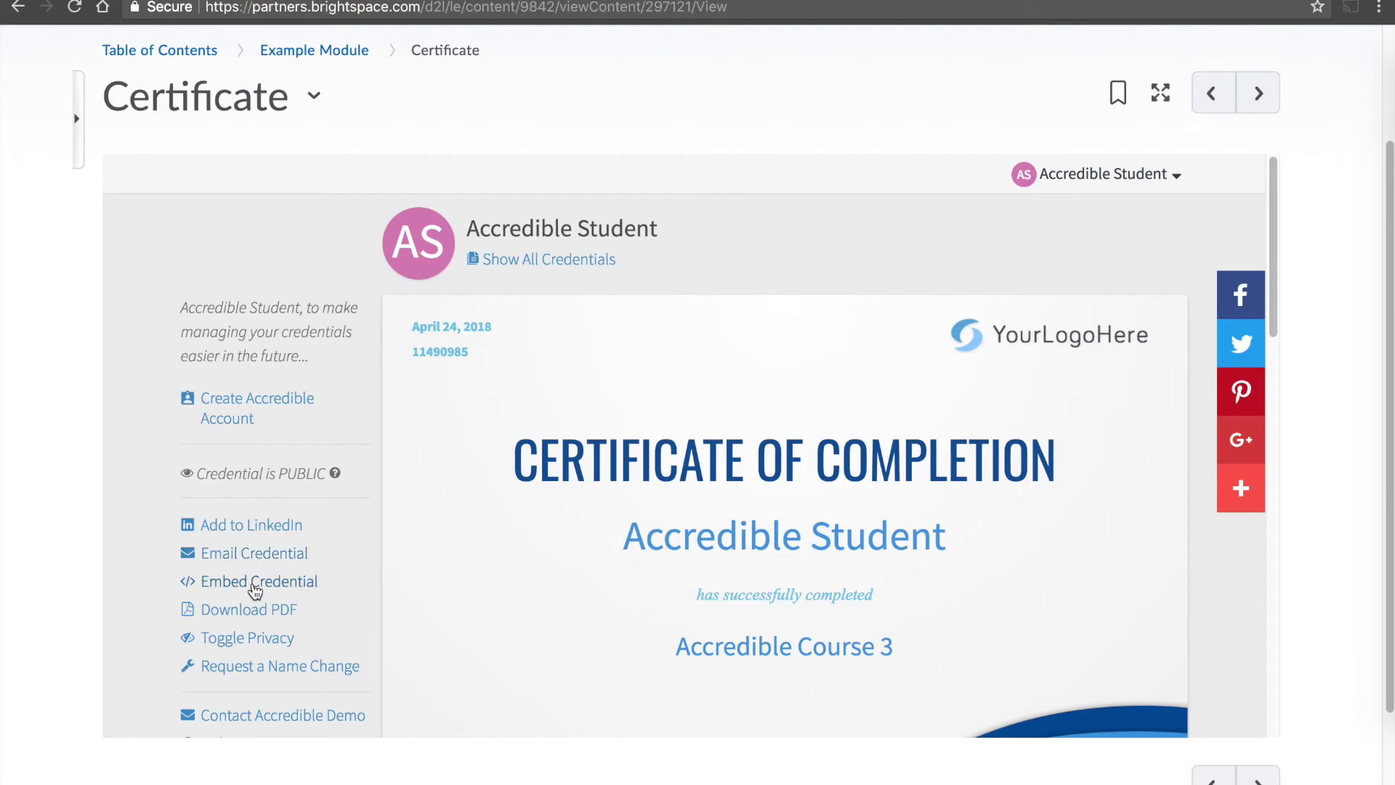
scroll(561, 543, "down", 5)
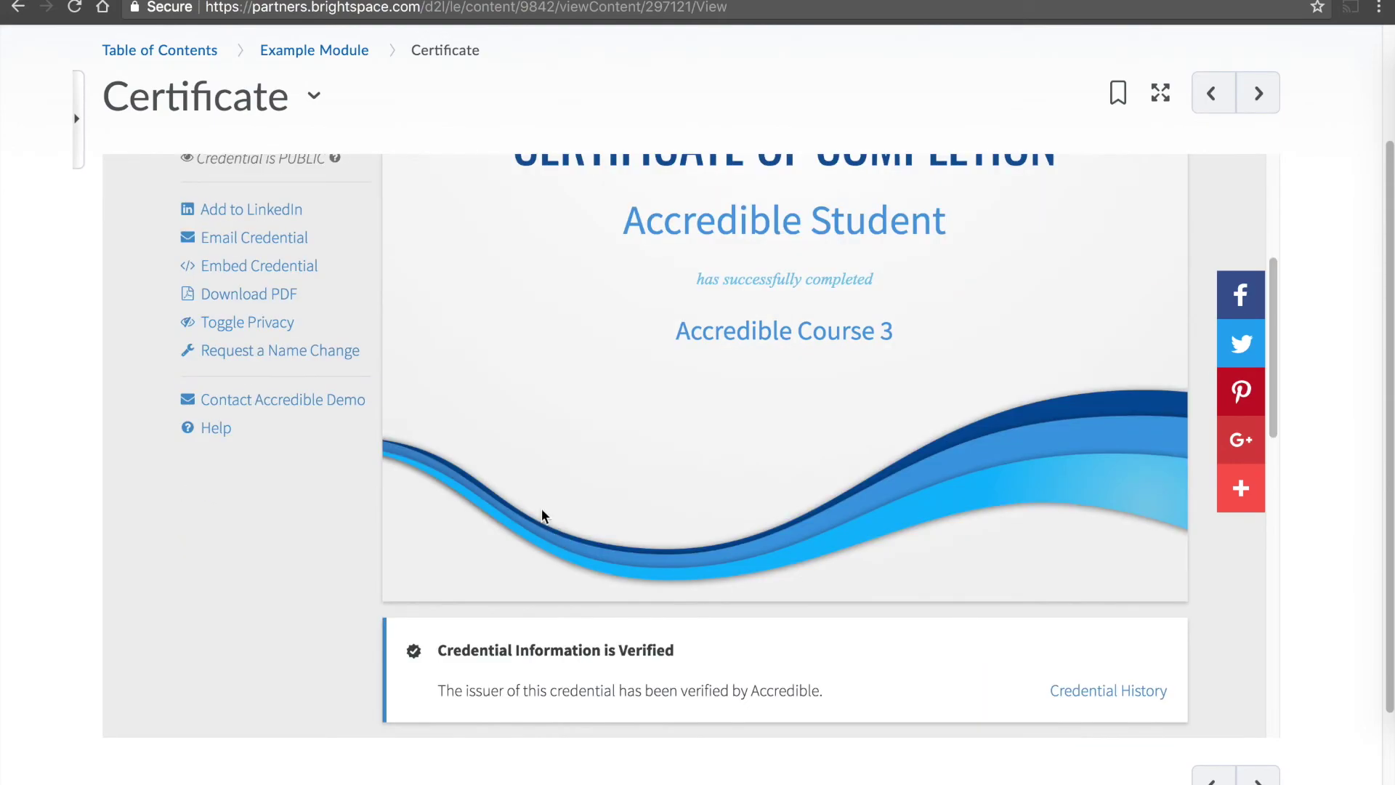
scroll(581, 409, "down", 2)
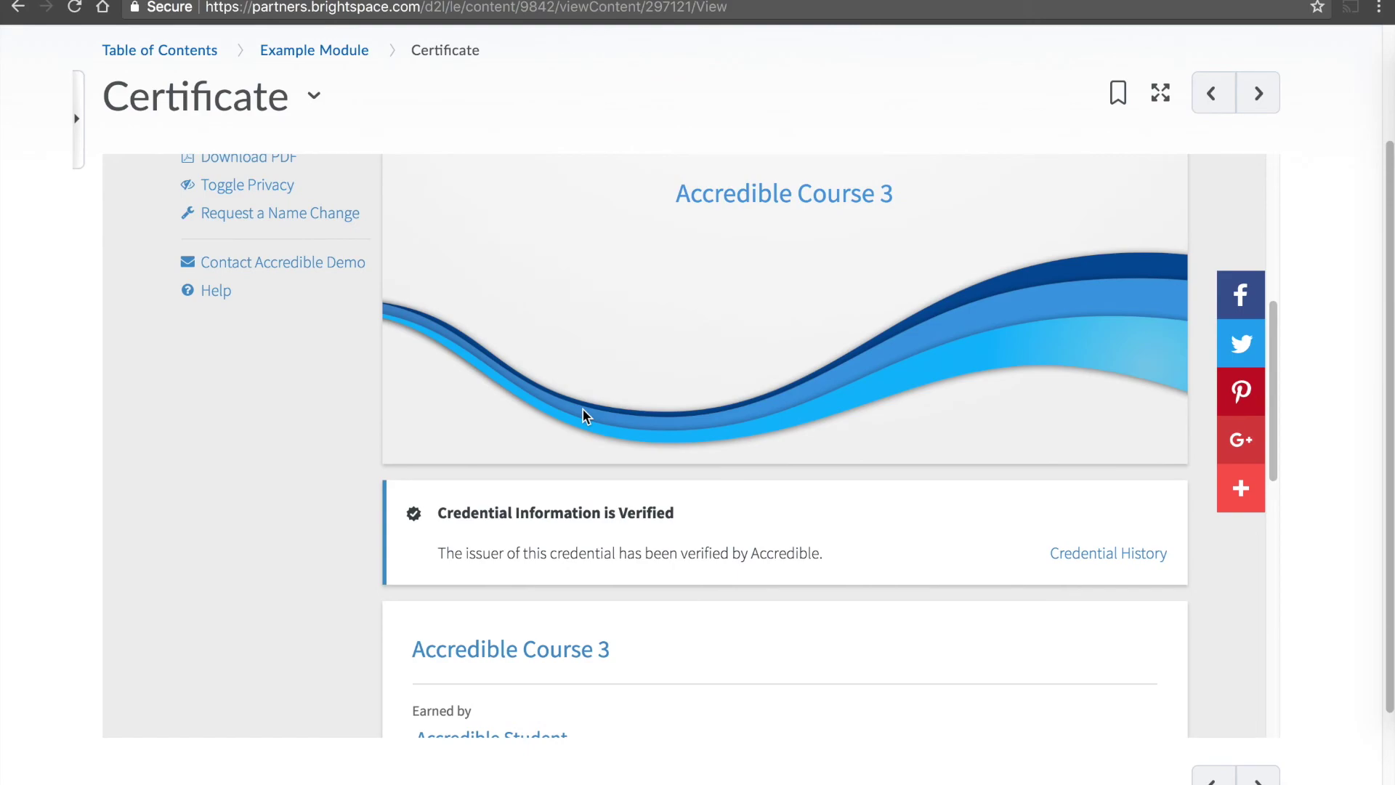
scroll(584, 409, "up", 6)
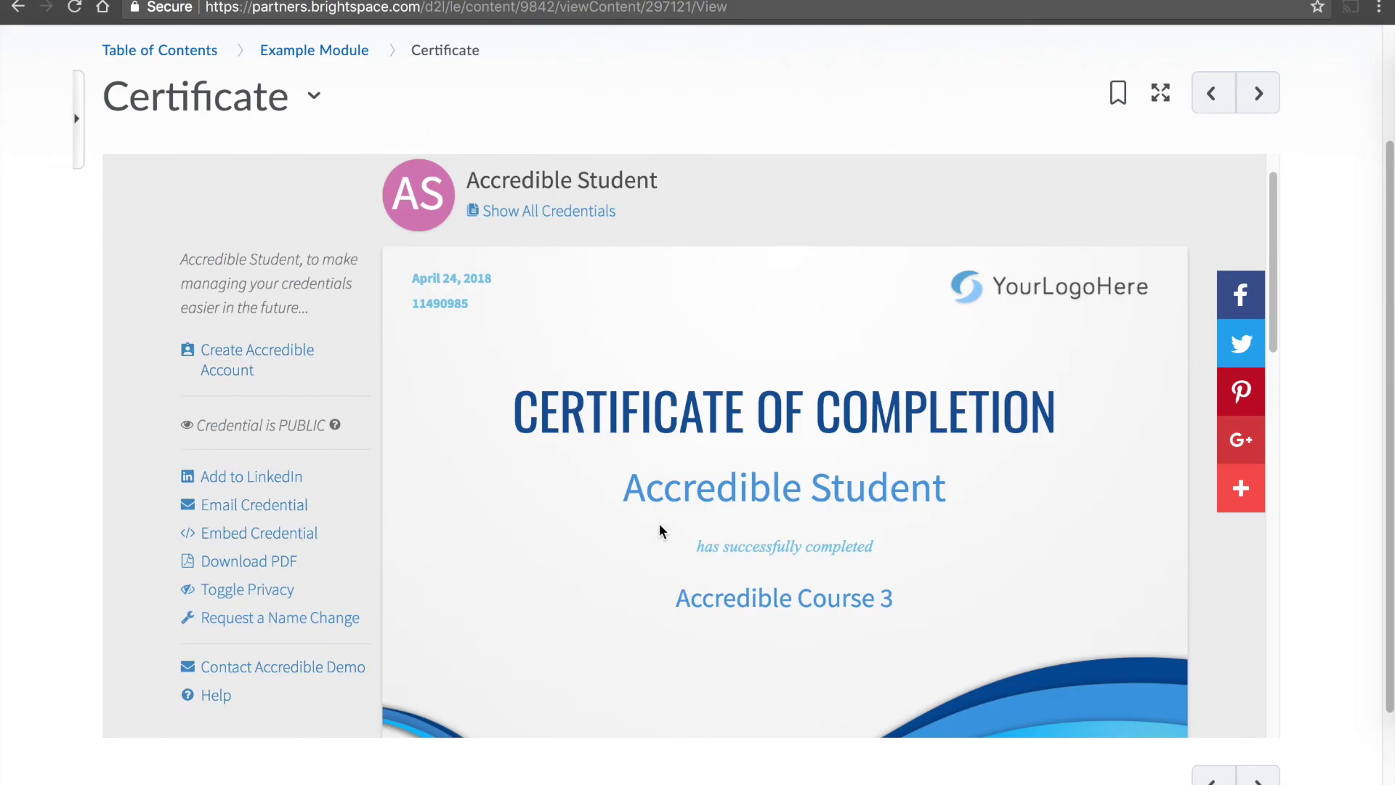
scroll(658, 528, "down", 1)
scroll(660, 528, "up", 2)
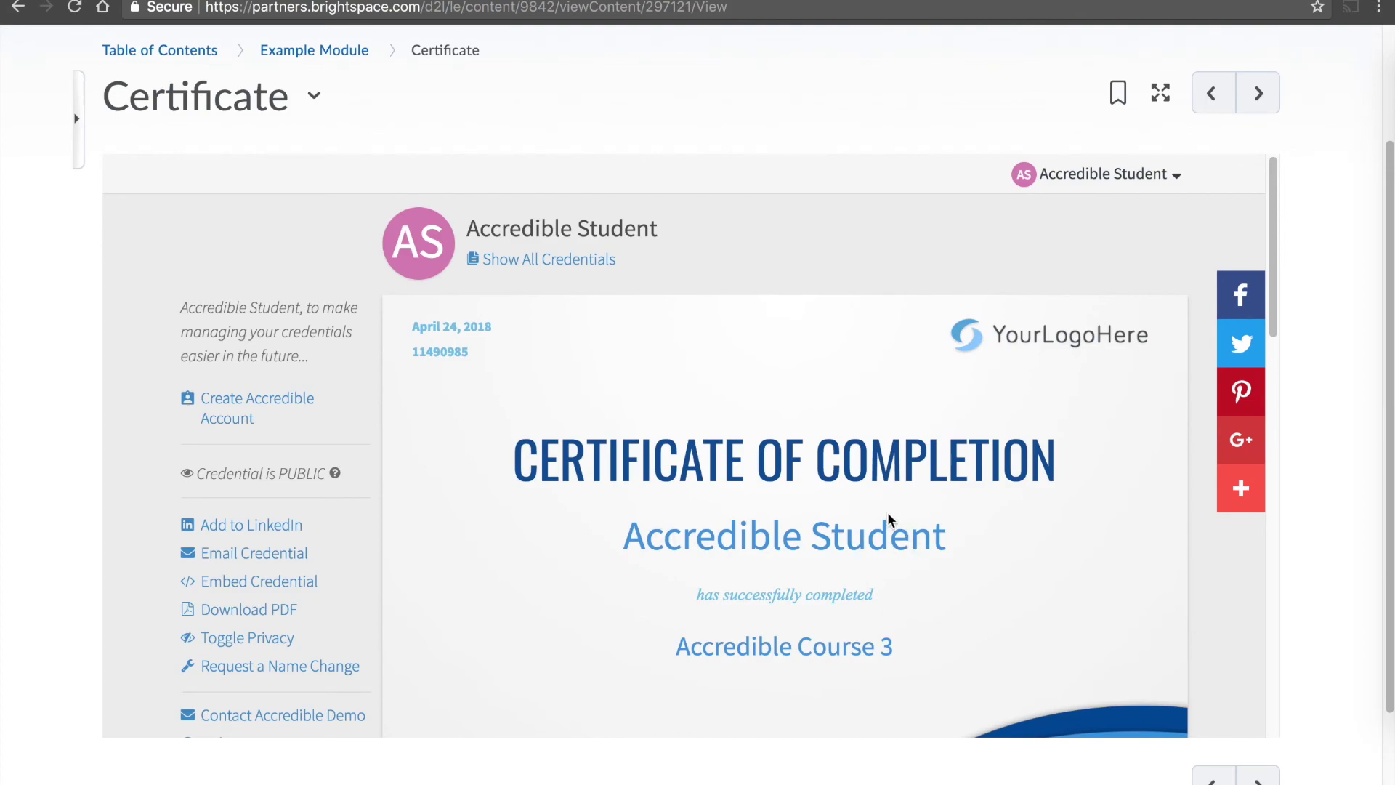
scroll(889, 516, "down", 15)
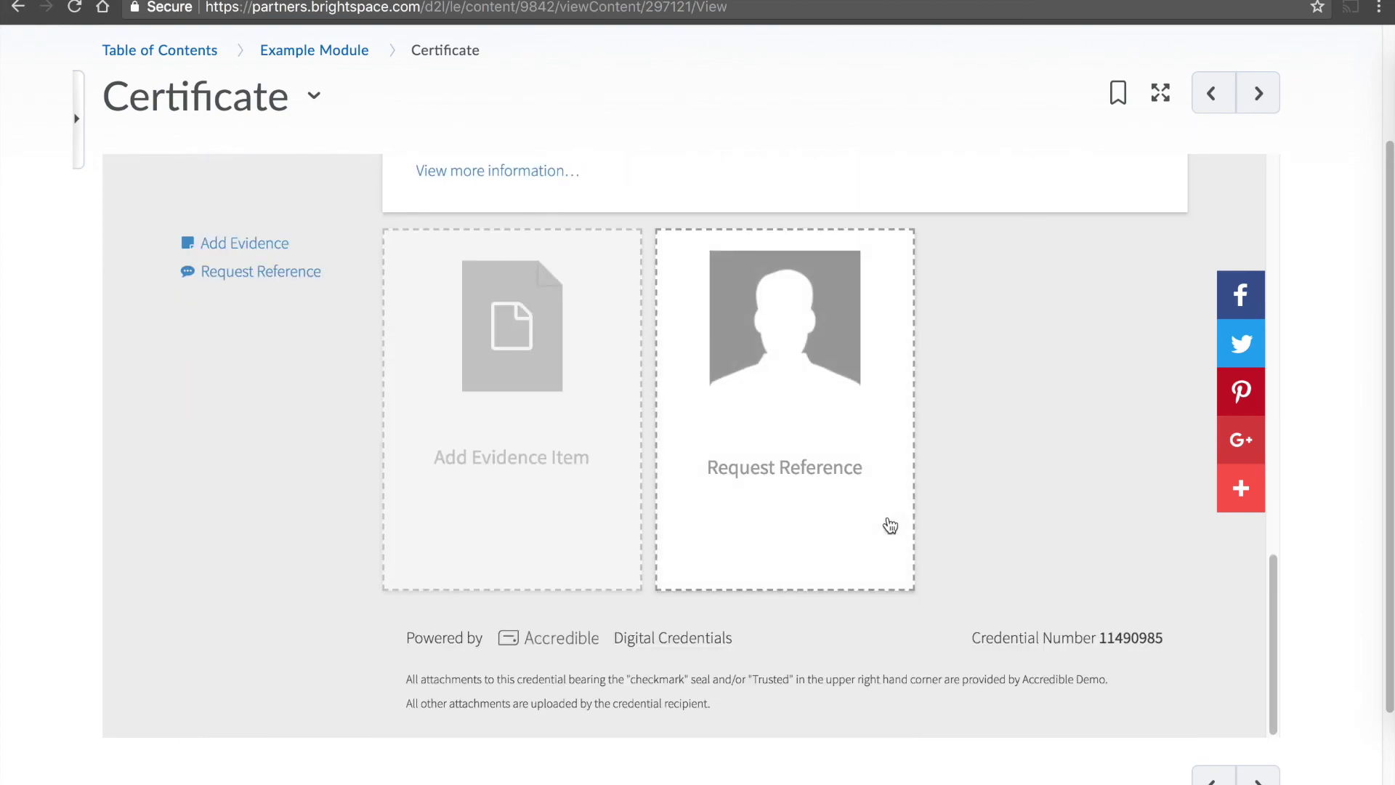